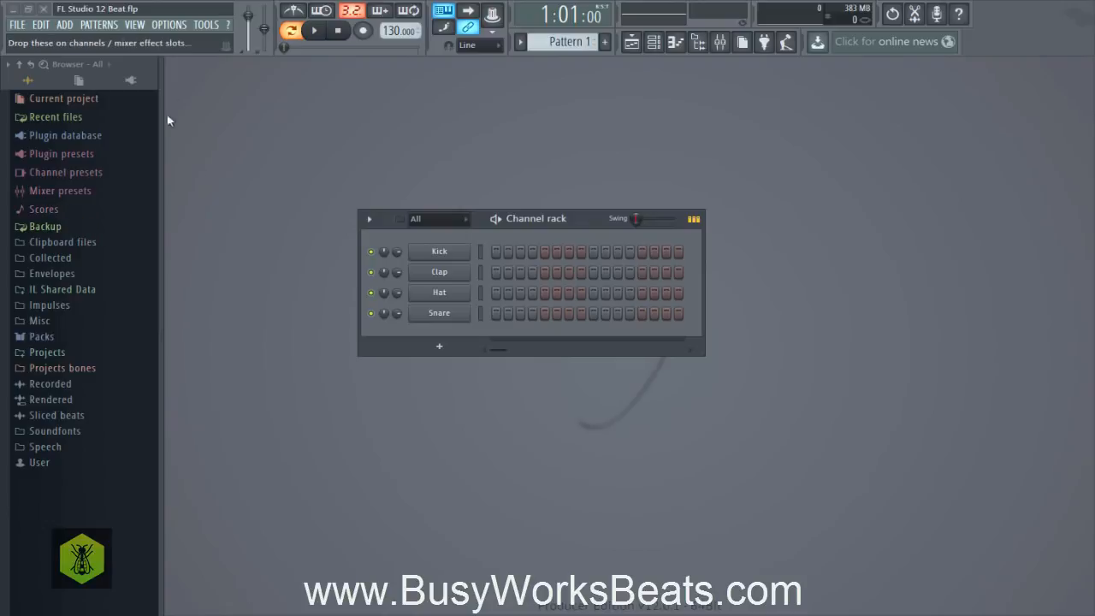
- Add the folder E:\Products\808 Science Drums to the browser extra search folders in the file settings
left_click(169, 24)
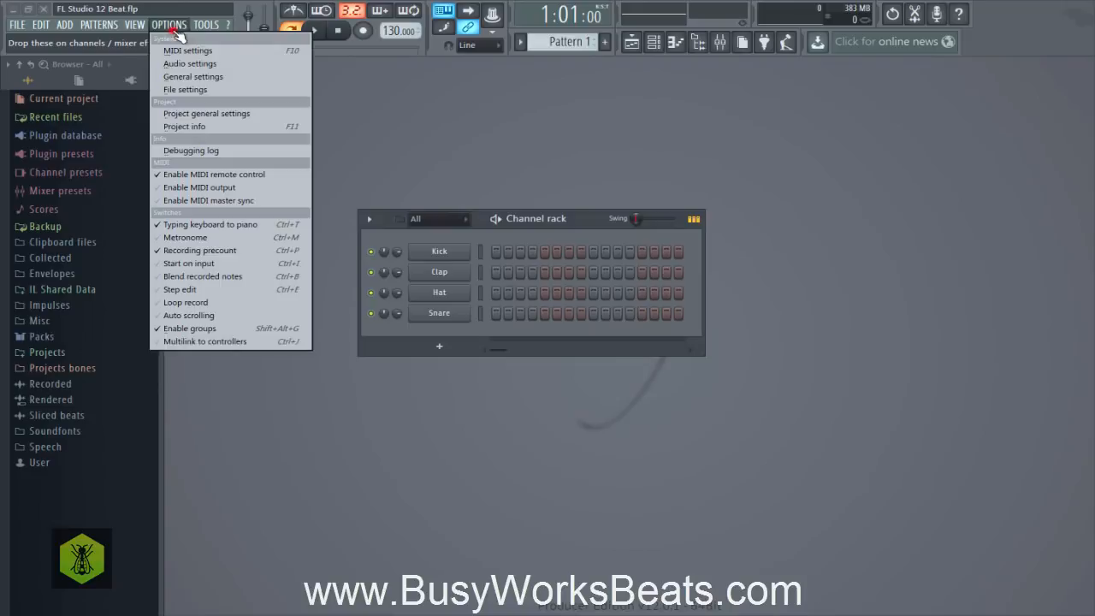
left_click(177, 90)
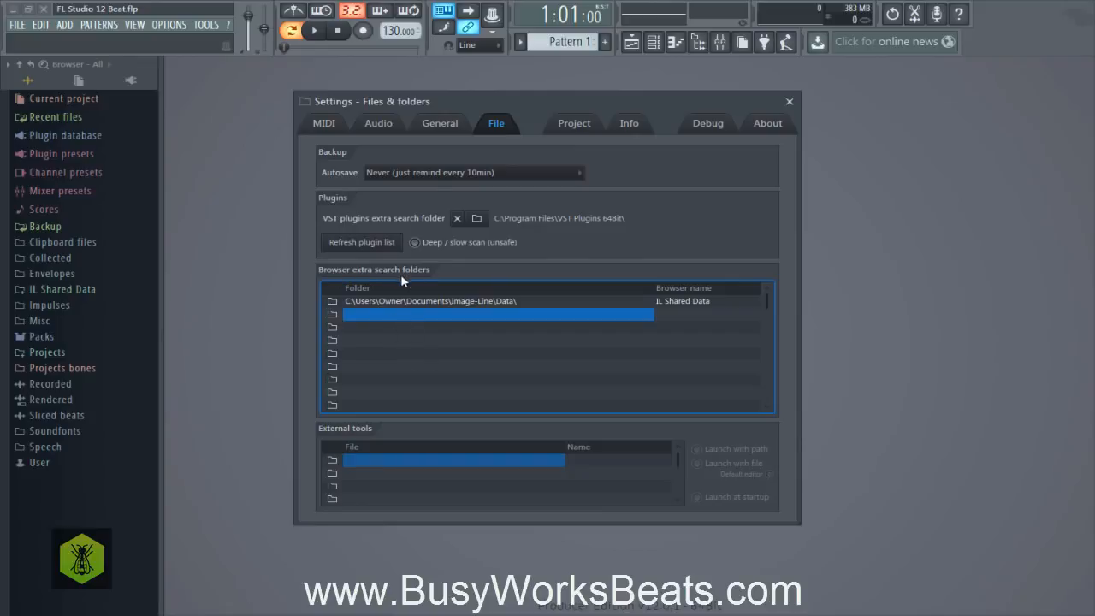
left_click(338, 319)
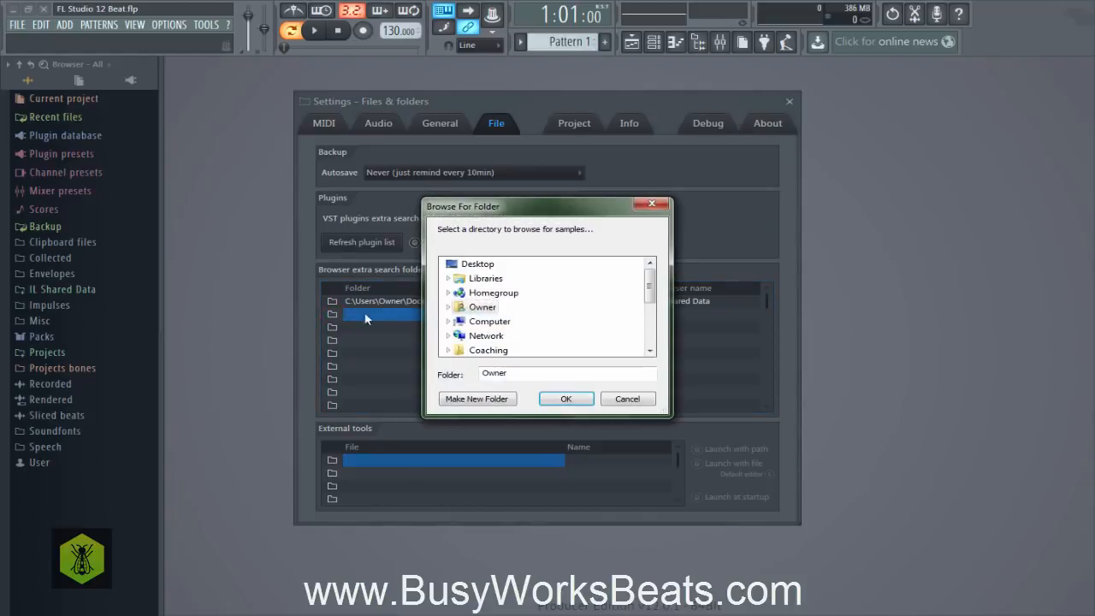
left_click(448, 325)
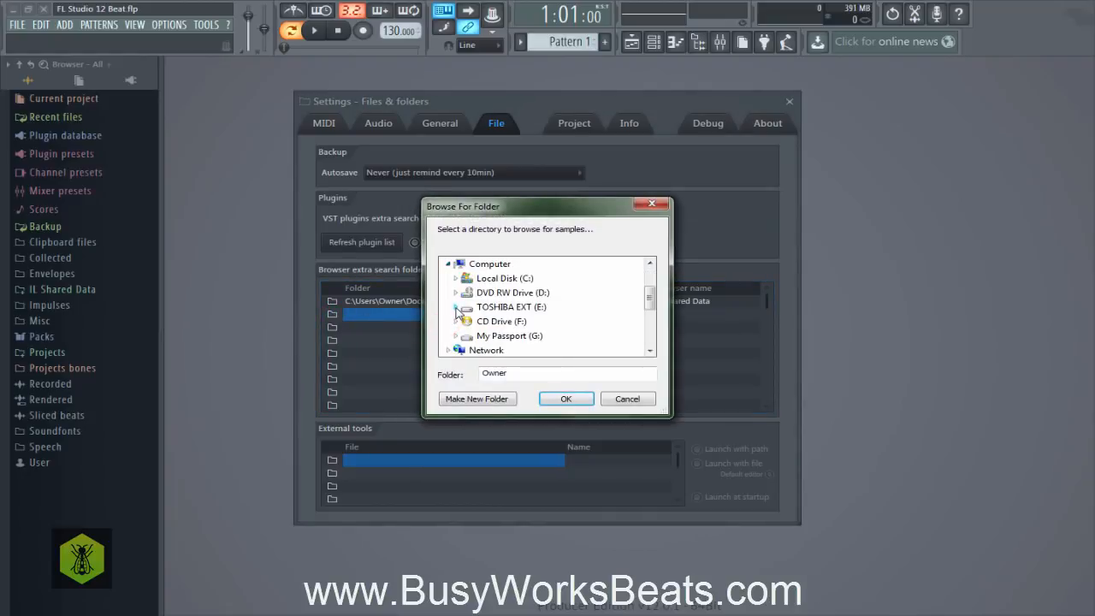
left_click(455, 307)
scroll(456, 308, "down", 3)
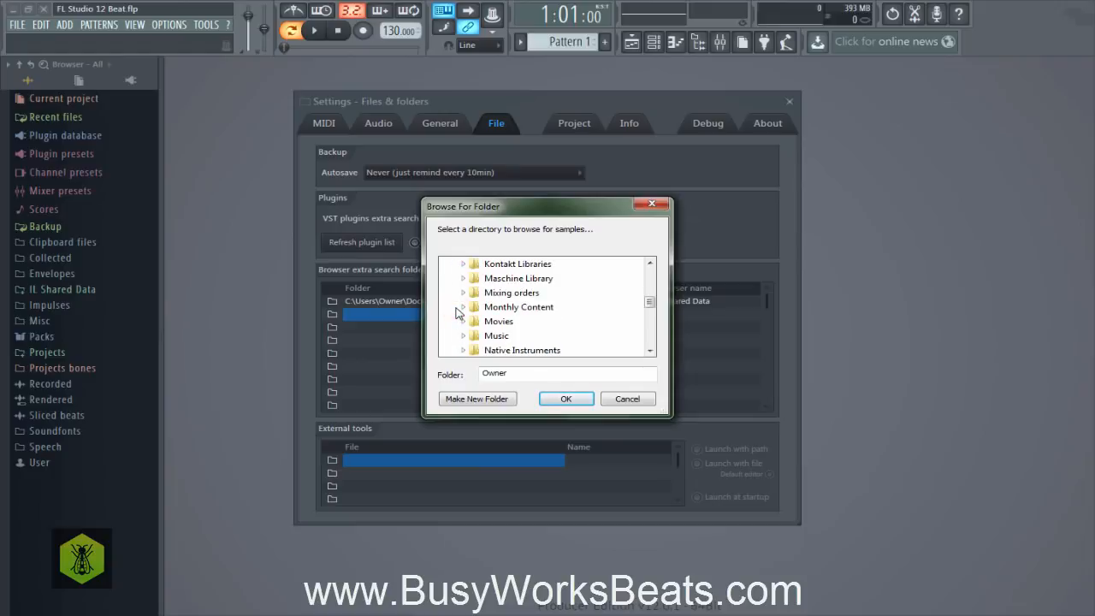
left_click(463, 349)
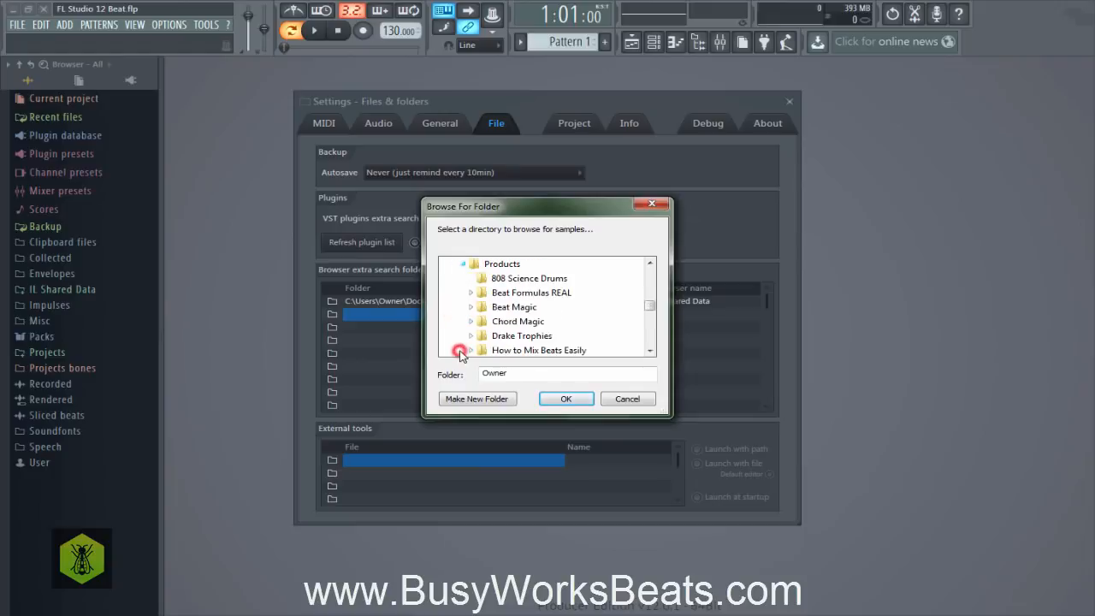
left_click(536, 281)
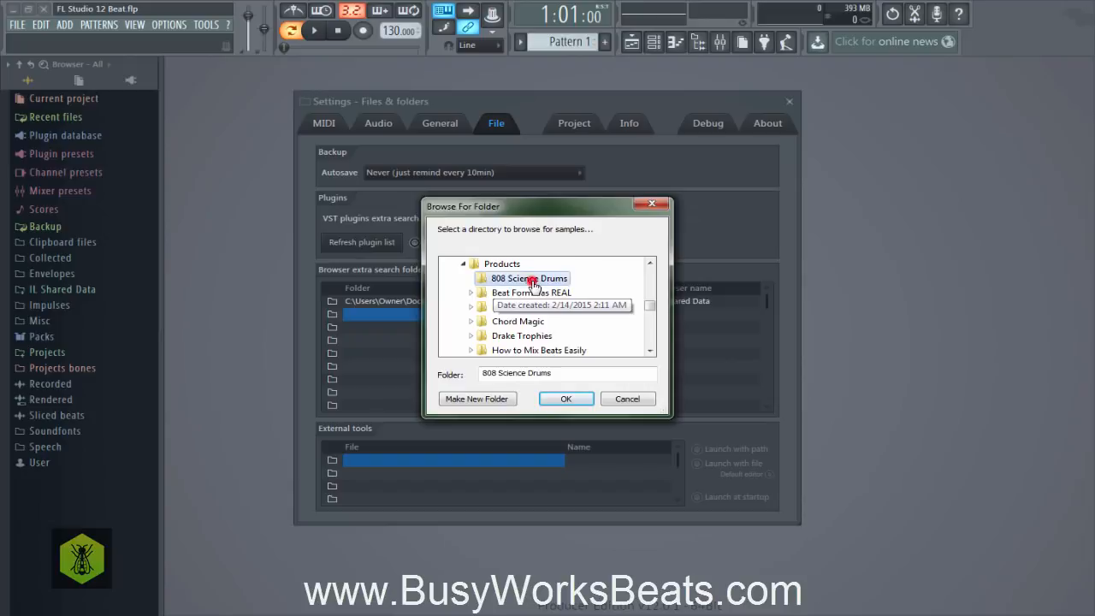
left_click(561, 400)
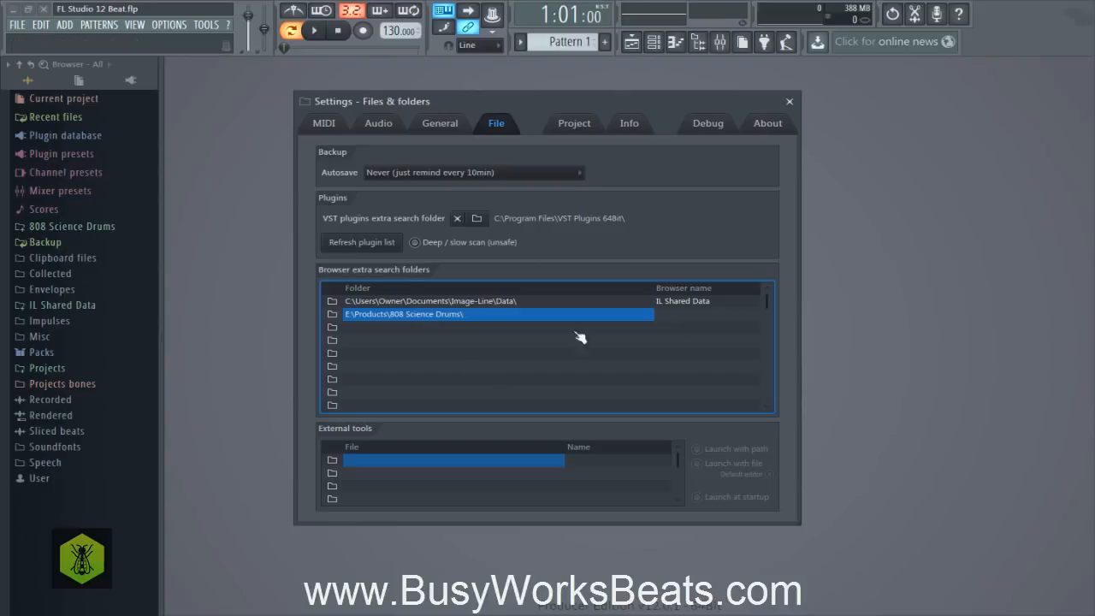
- Add the folder E:\Products\X Drums as another browser extra search folder and close the settings
left_click(333, 329)
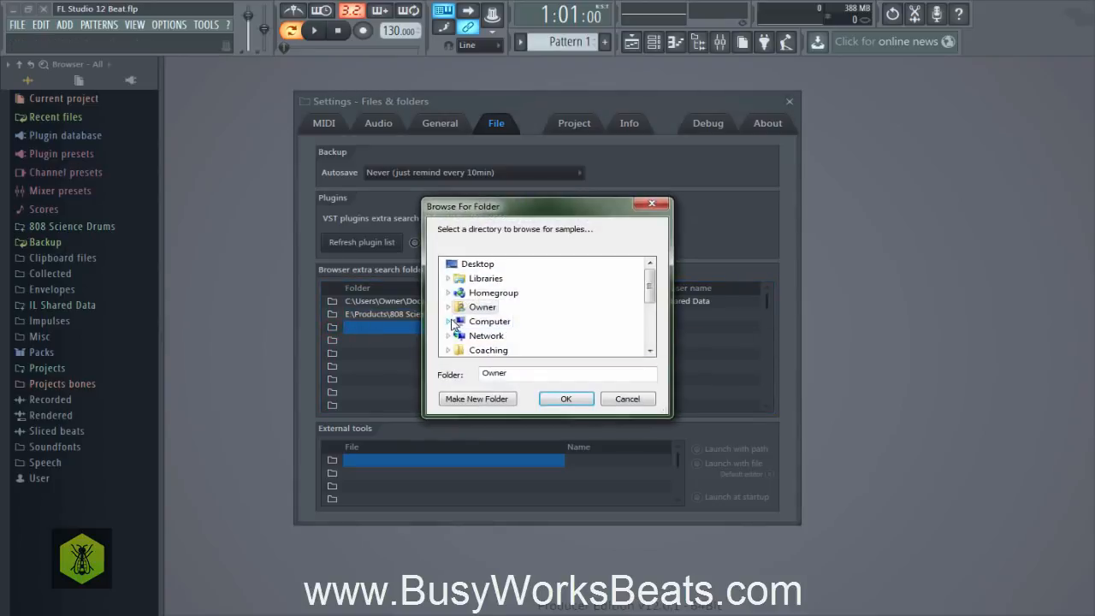
left_click(450, 322)
left_click(457, 308)
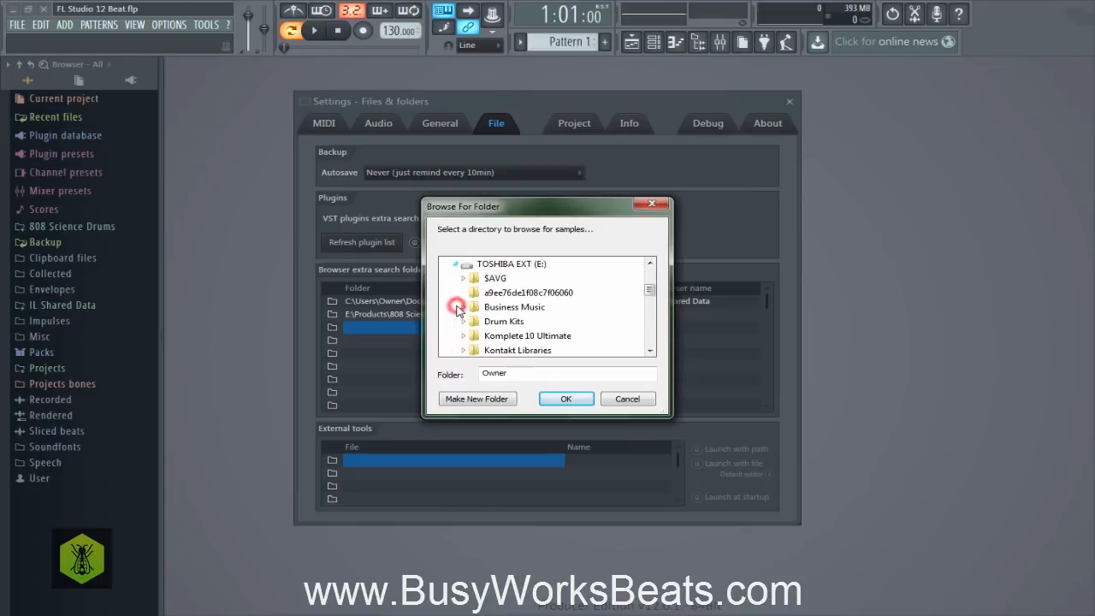
scroll(461, 316, "down", 4)
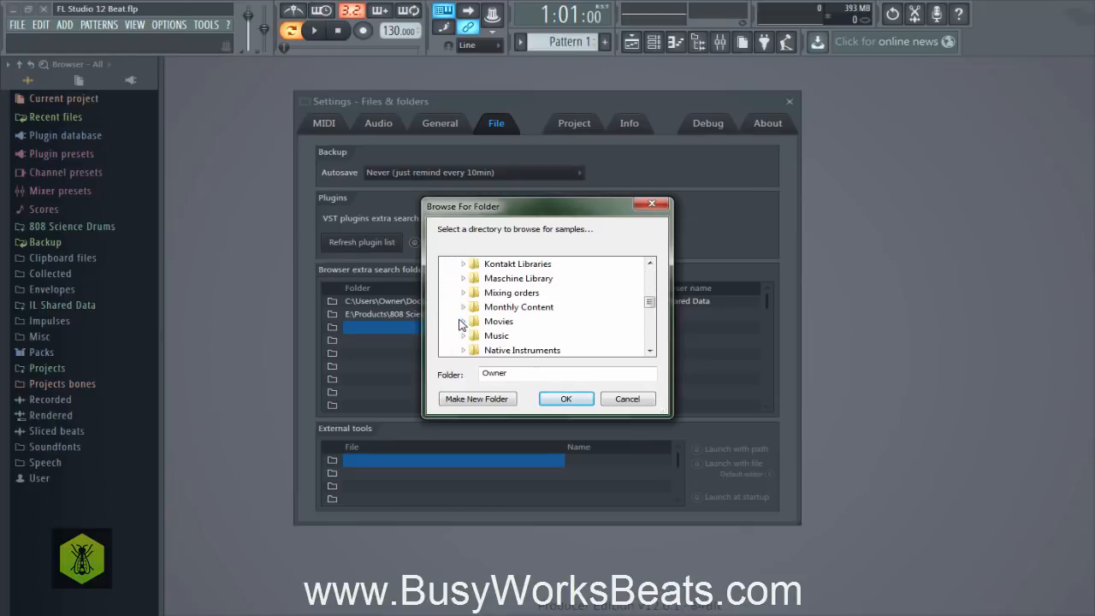
left_click(463, 306)
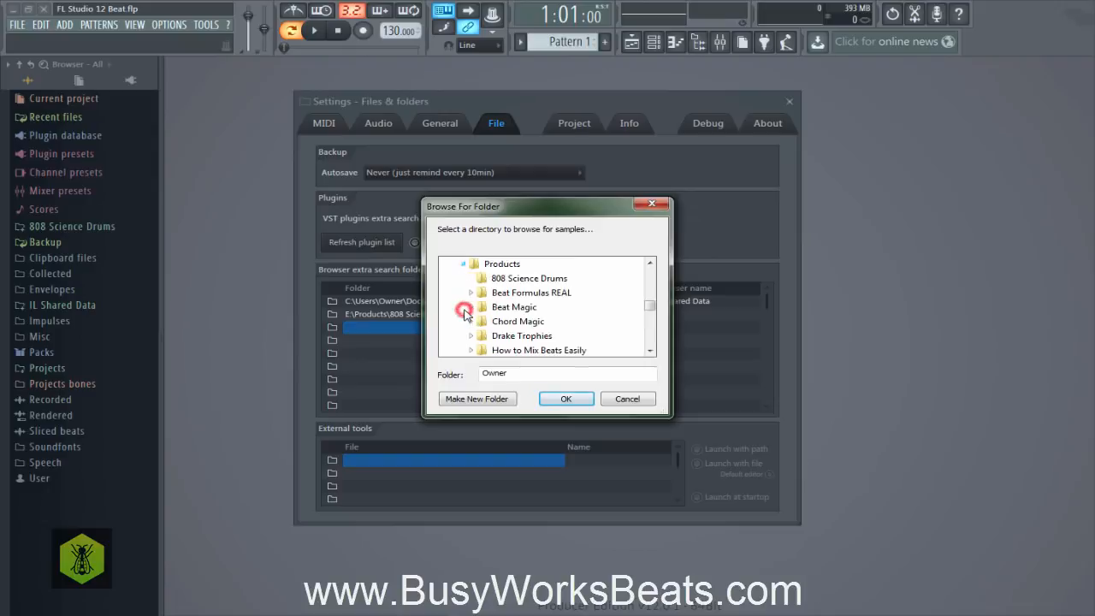
scroll(466, 311, "down", 4)
left_click(473, 307)
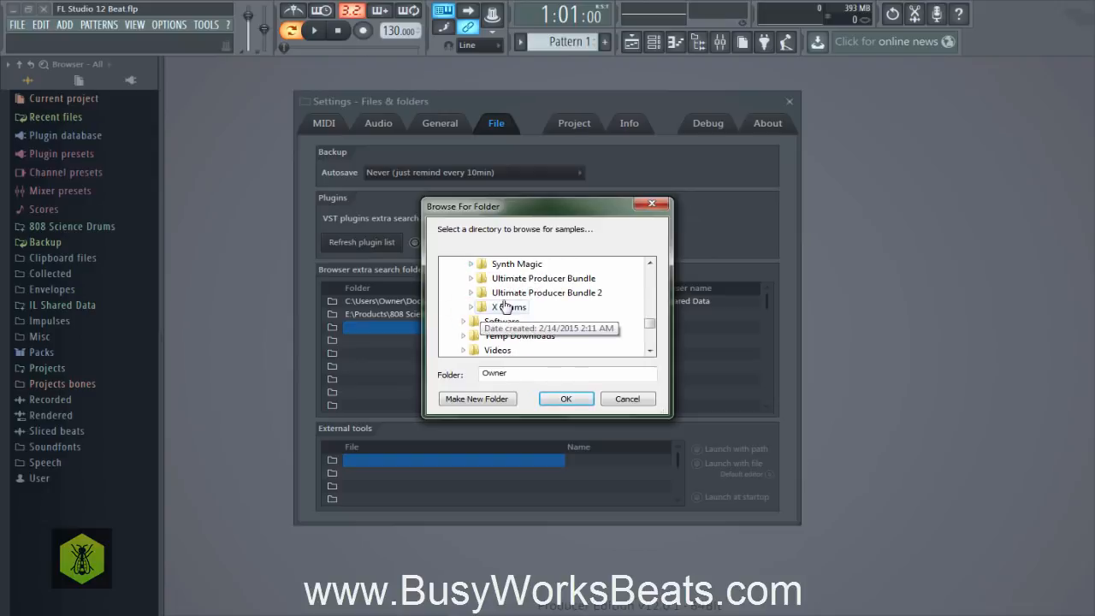
left_click(565, 399)
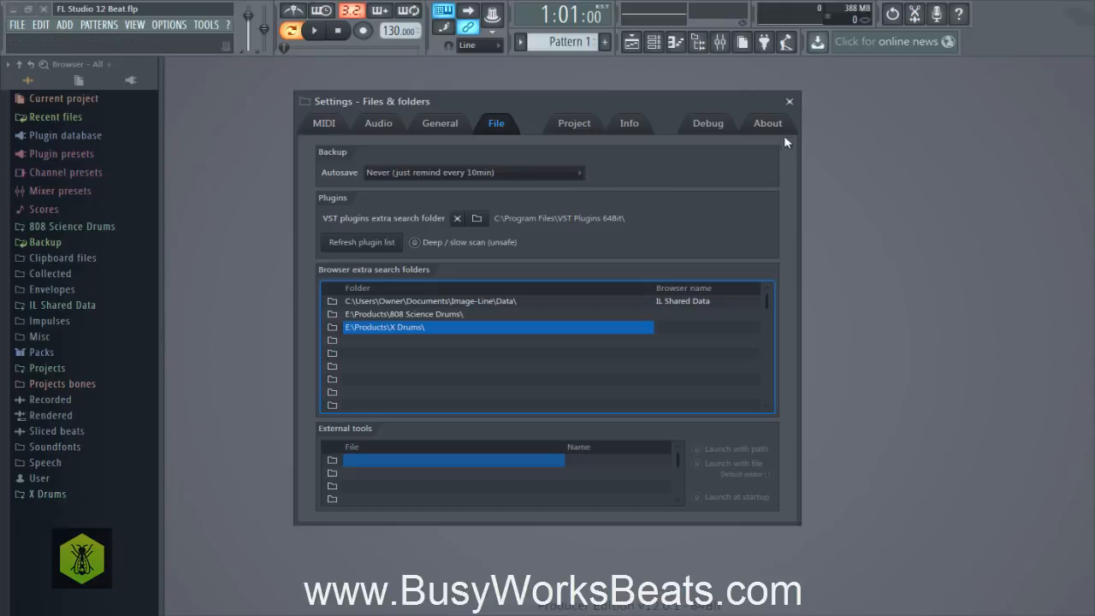
left_click(789, 101)
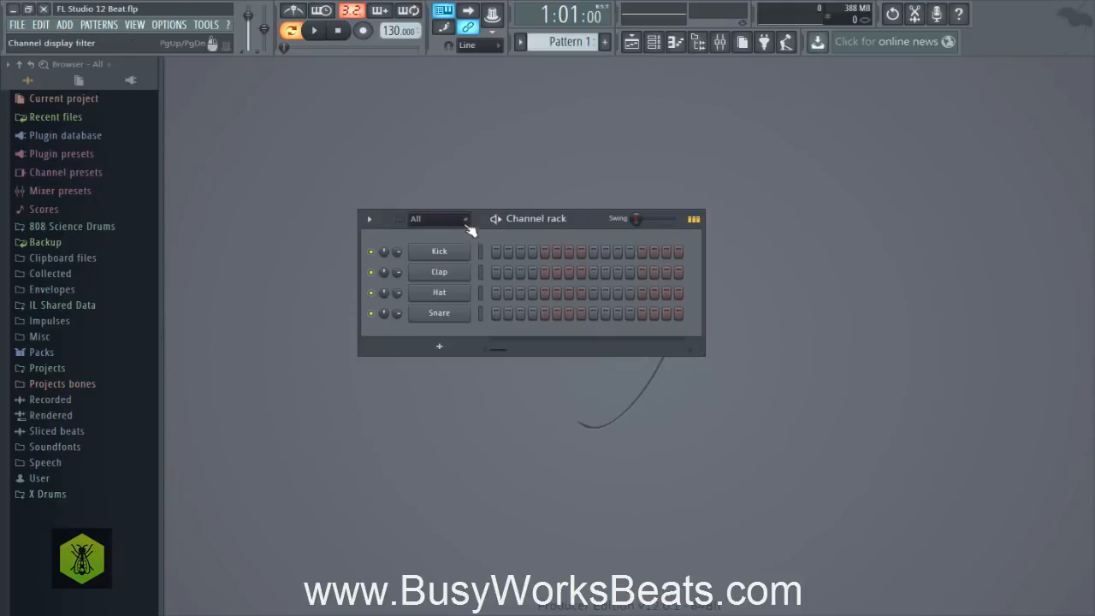
- Audition the kick samples in the Kicks folder of X Drums, from Kick 2X to Kick IH
left_click(55, 499)
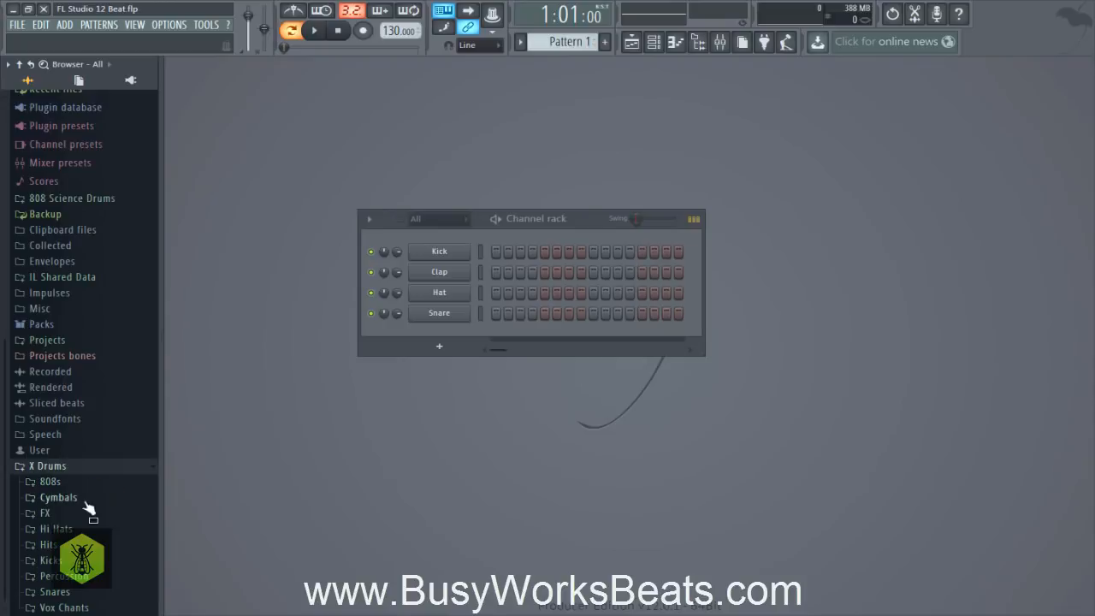
left_click(51, 560)
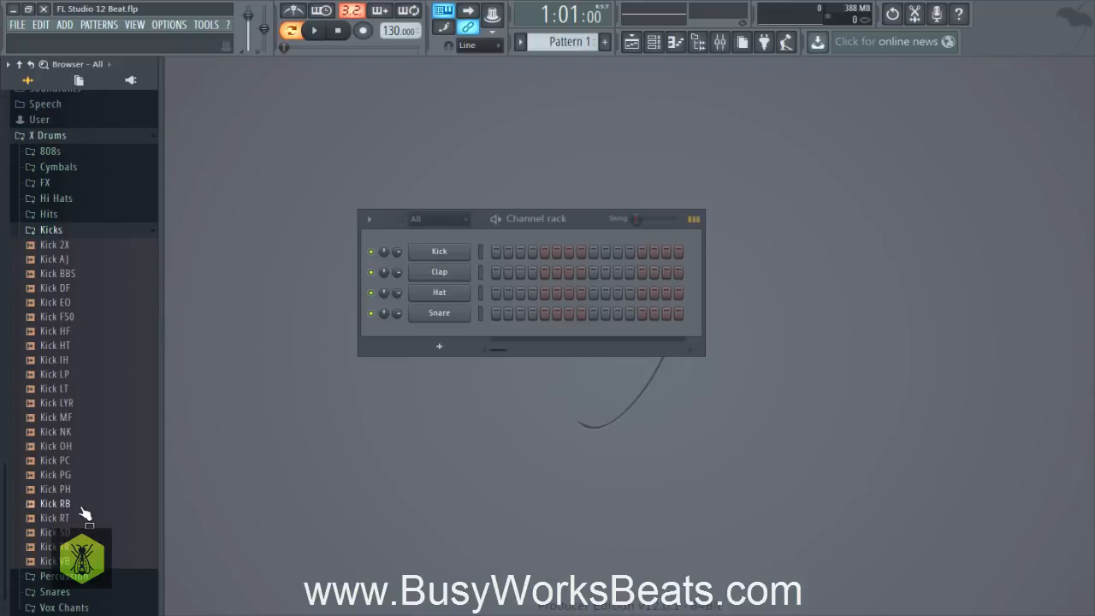
left_click(75, 247)
left_click(75, 260)
left_click(76, 272)
left_click(66, 287)
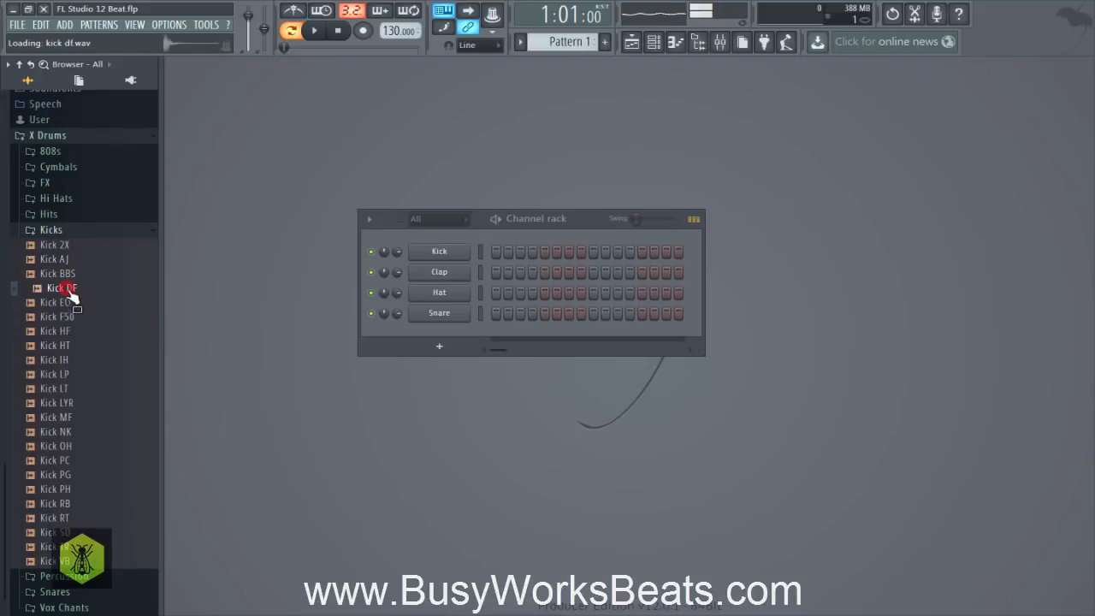
left_click(71, 303)
left_click(74, 316)
left_click(72, 305)
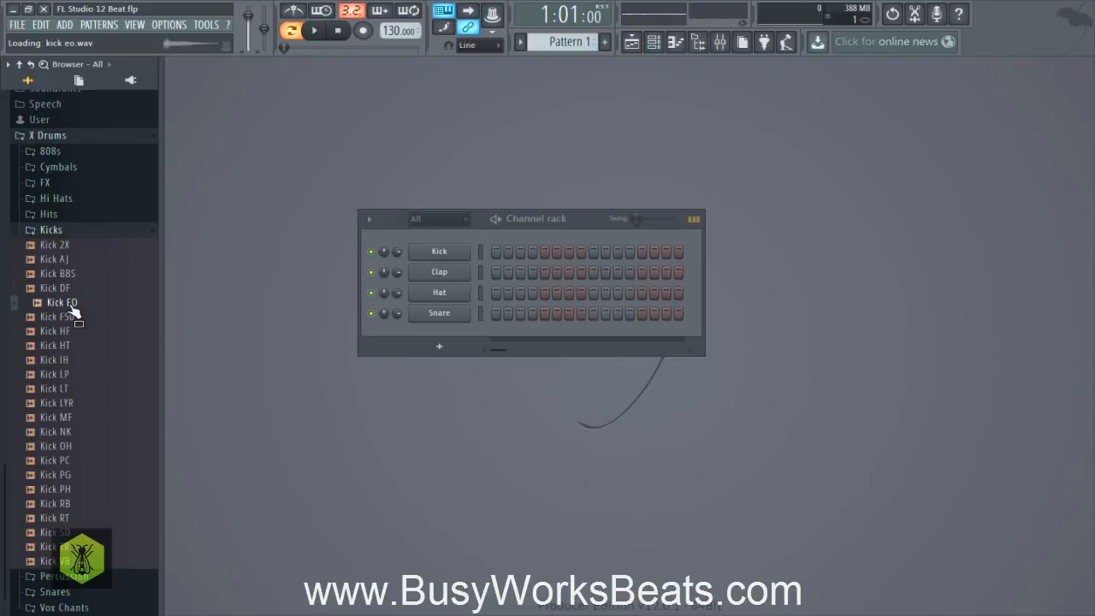
left_click(72, 318)
left_click(73, 331)
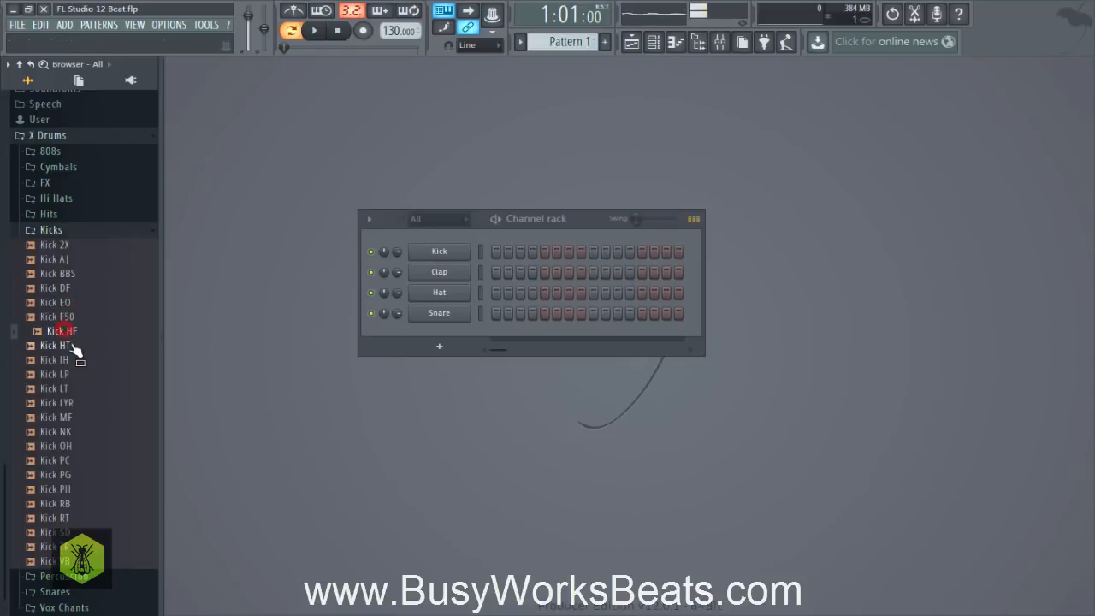
left_click(72, 359)
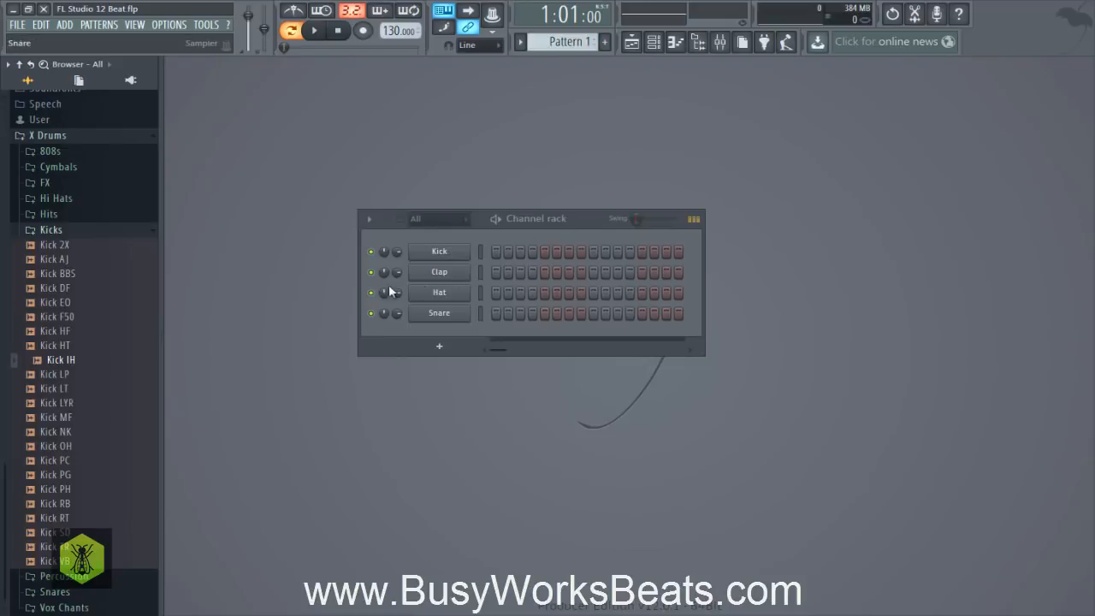
- Delete the four default channels, Kick, Clap, Hat and Snare, from the channel rack
right_click(432, 255)
key("d")
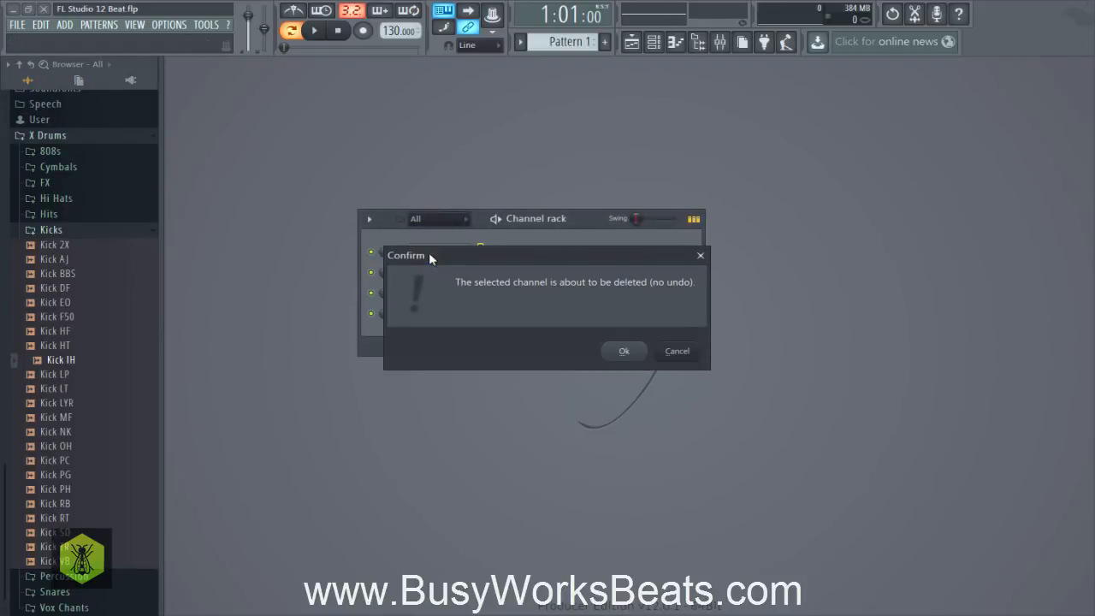
key("Return")
right_click(429, 253)
key("d")
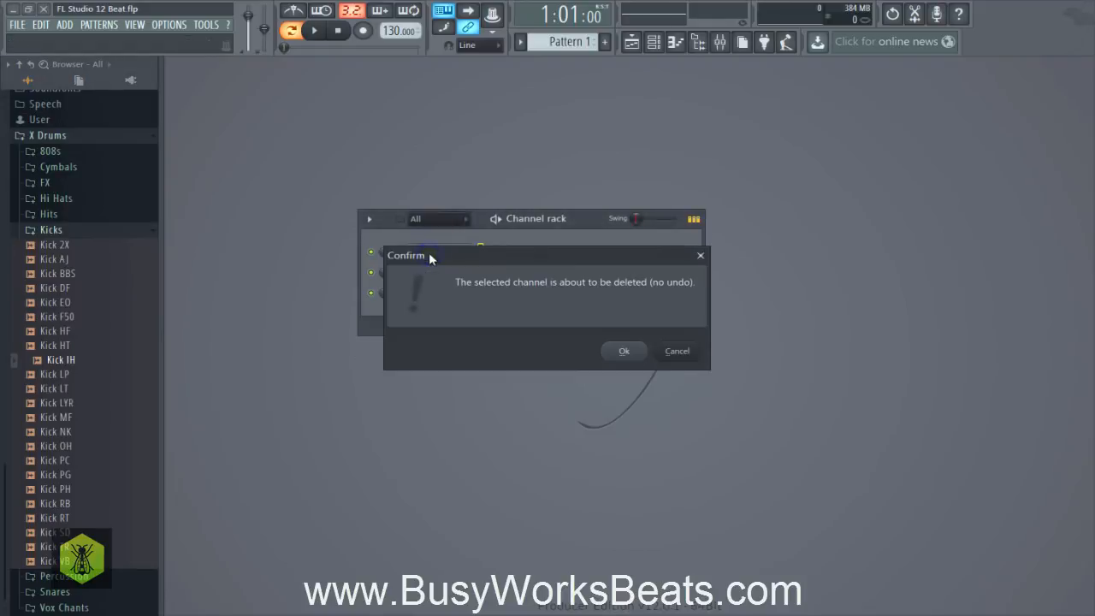
key("Return")
right_click(428, 252)
key("d")
key("Return")
right_click(428, 252)
key("d")
key("Return")
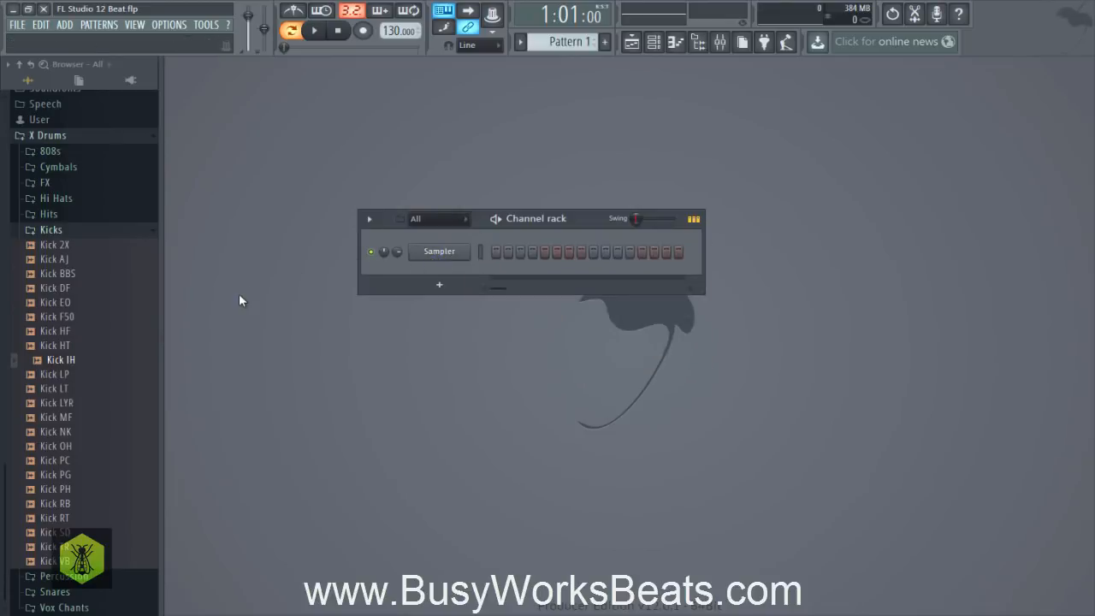
- Load the Kick IH sample into a new channel and close its channel settings
mouse_move(62, 360)
left_mouse_down()
mouse_move(108, 362)
mouse_move(66, 366)
left_mouse_up()
right_click(65, 364)
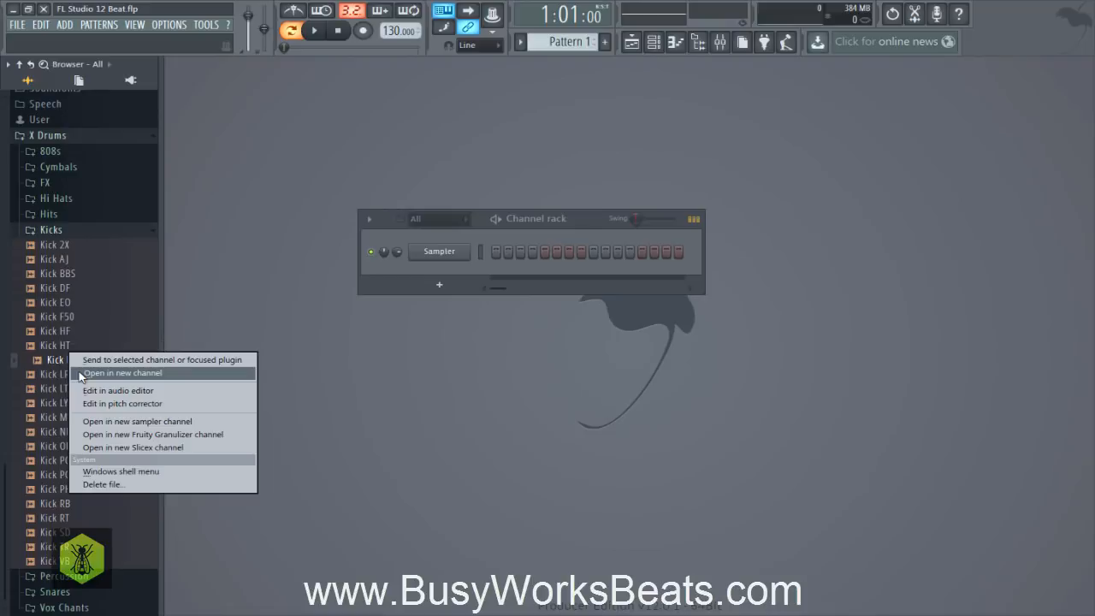
left_click(80, 373)
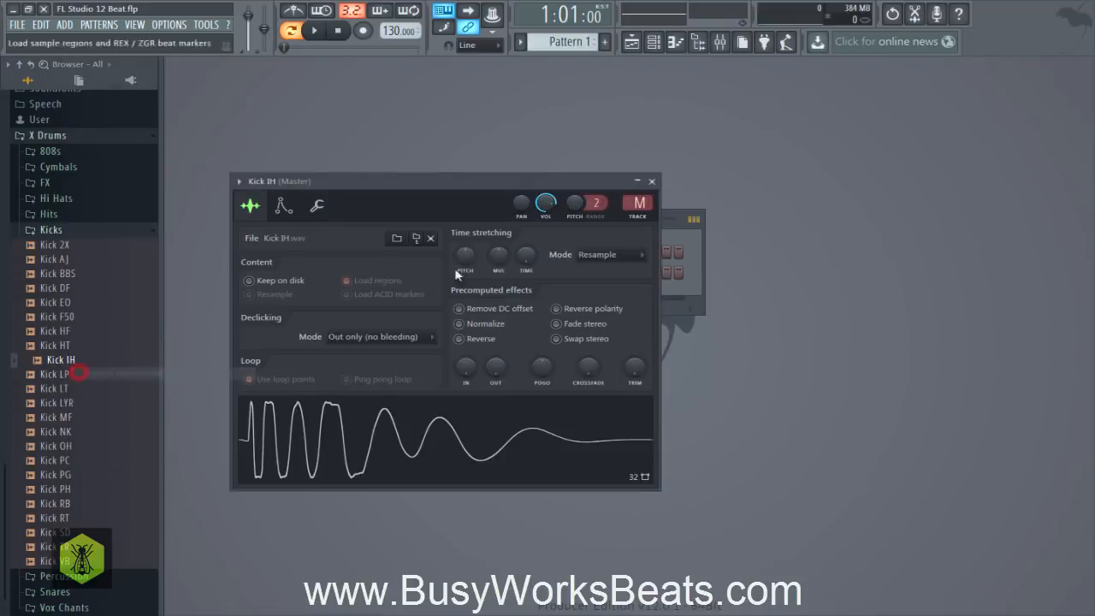
left_click(652, 183)
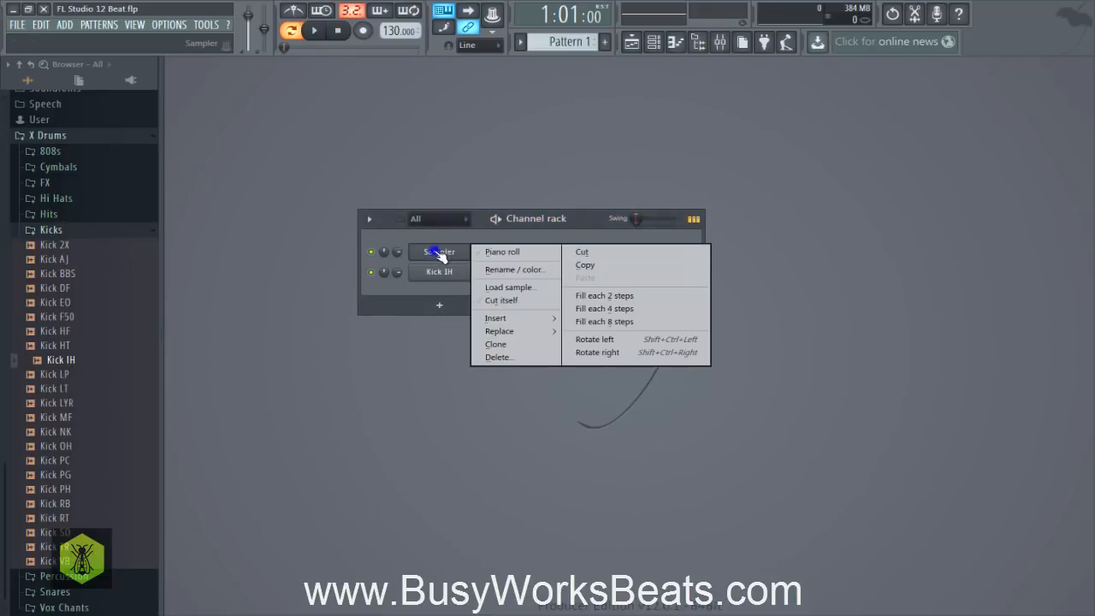
- Delete the empty Sampler channel from the channel rack
right_click(438, 252)
key("d")
key("Return")
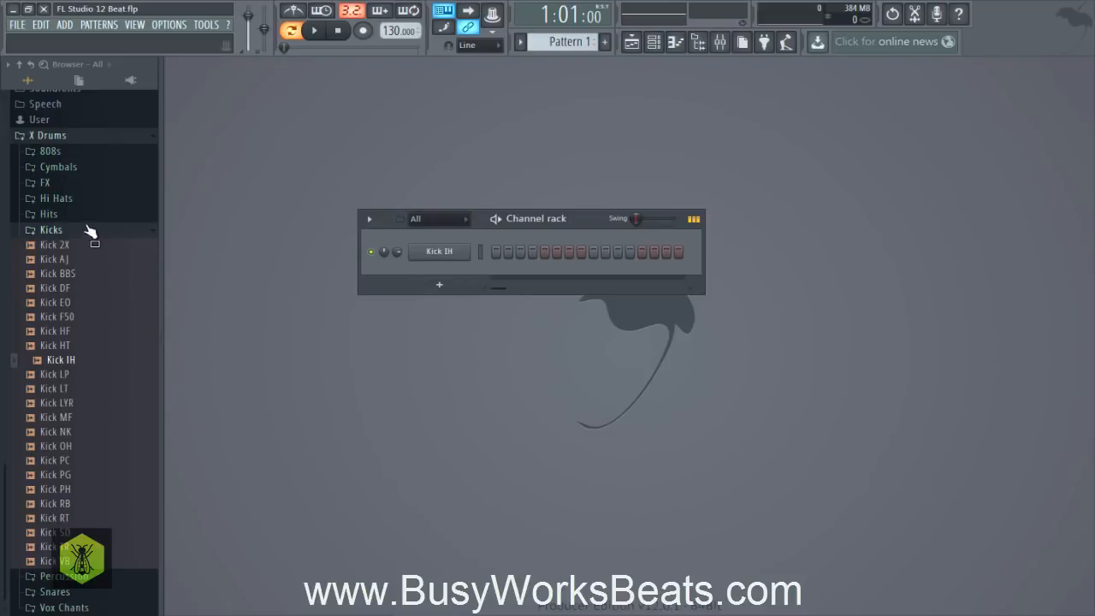
- Audition several snare samples in the Snares folder of X Drums, ending with Snare TR
scroll(85, 232, "up", 7)
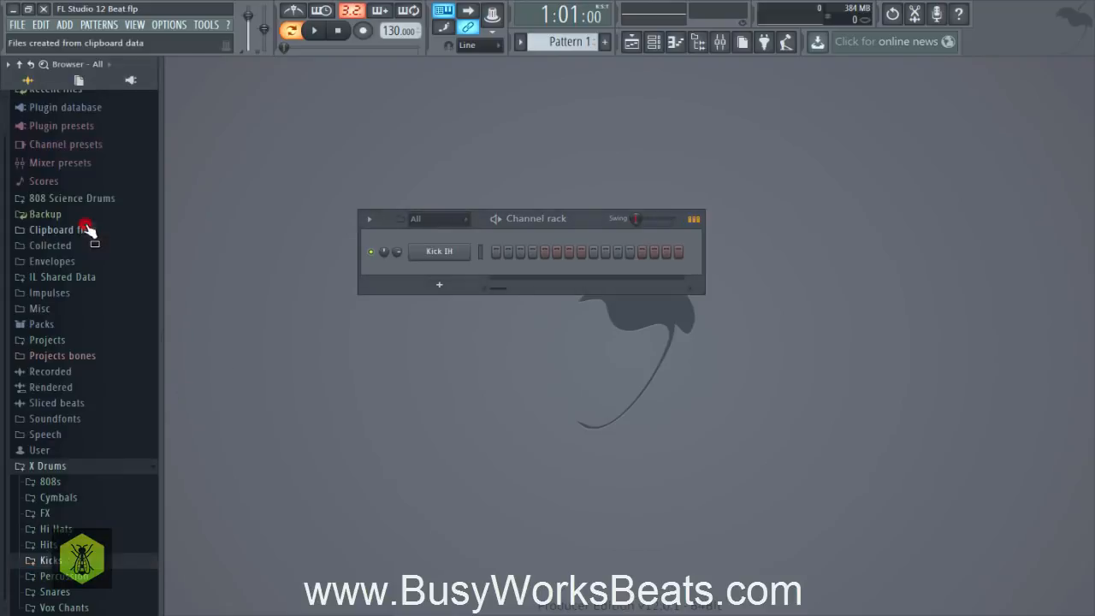
left_click(74, 593)
scroll(60, 479, "down", 9)
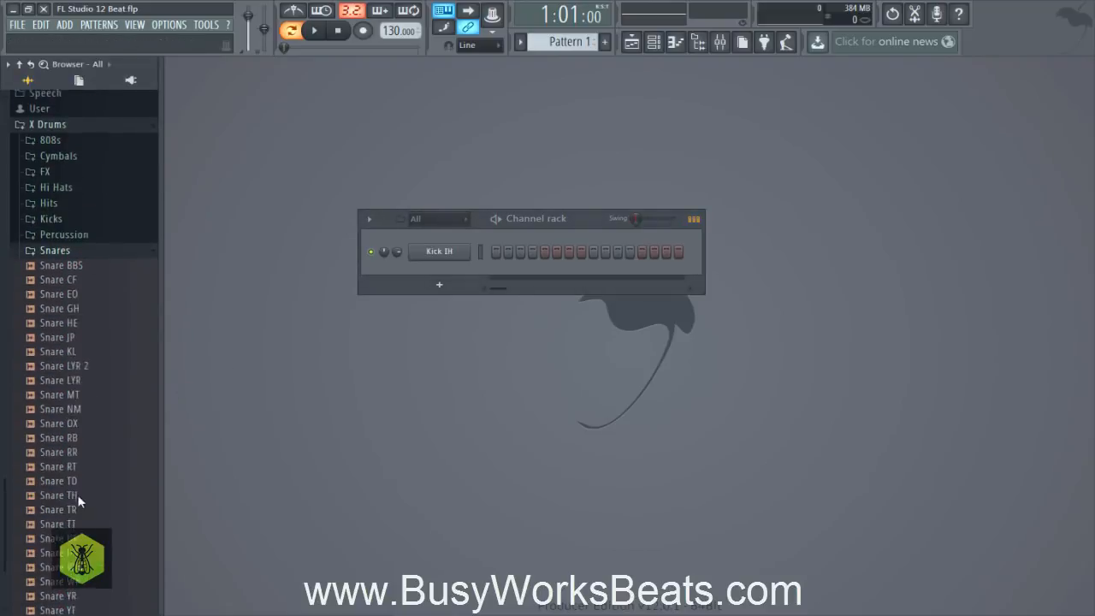
left_click(65, 520)
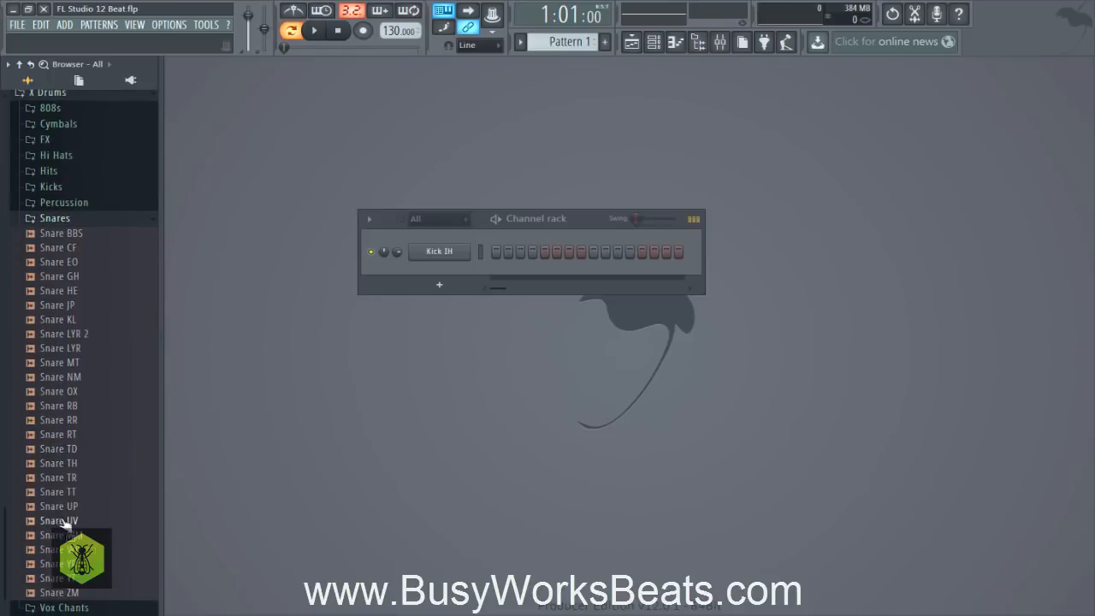
left_click(69, 464)
left_click(80, 432)
left_click(62, 480)
left_click(62, 481)
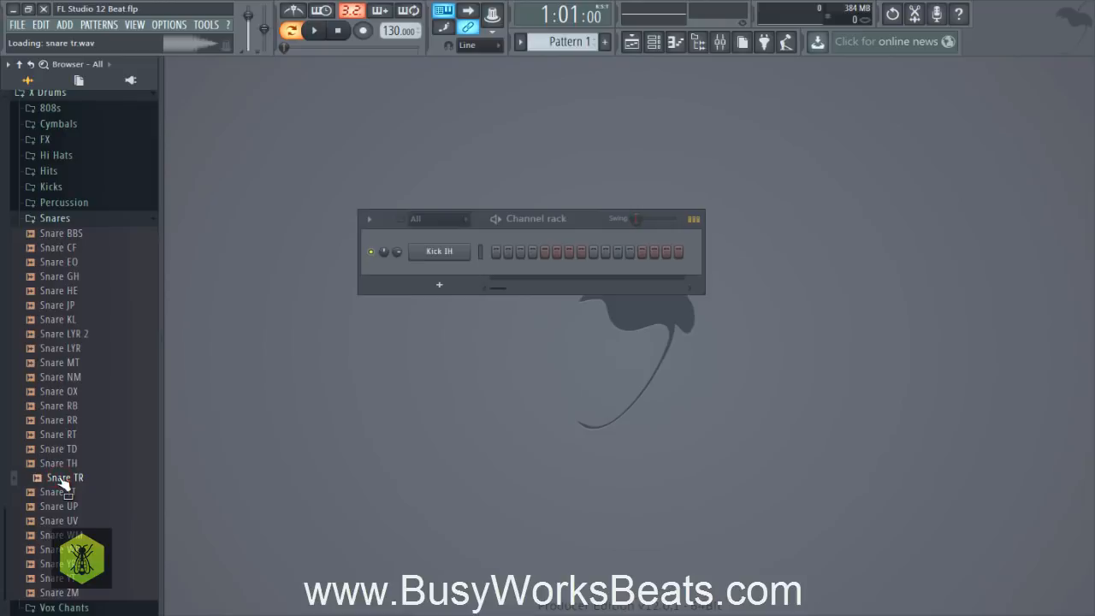
- Load the Snare TR sample into a new channel and close its channel settings
right_click(63, 482)
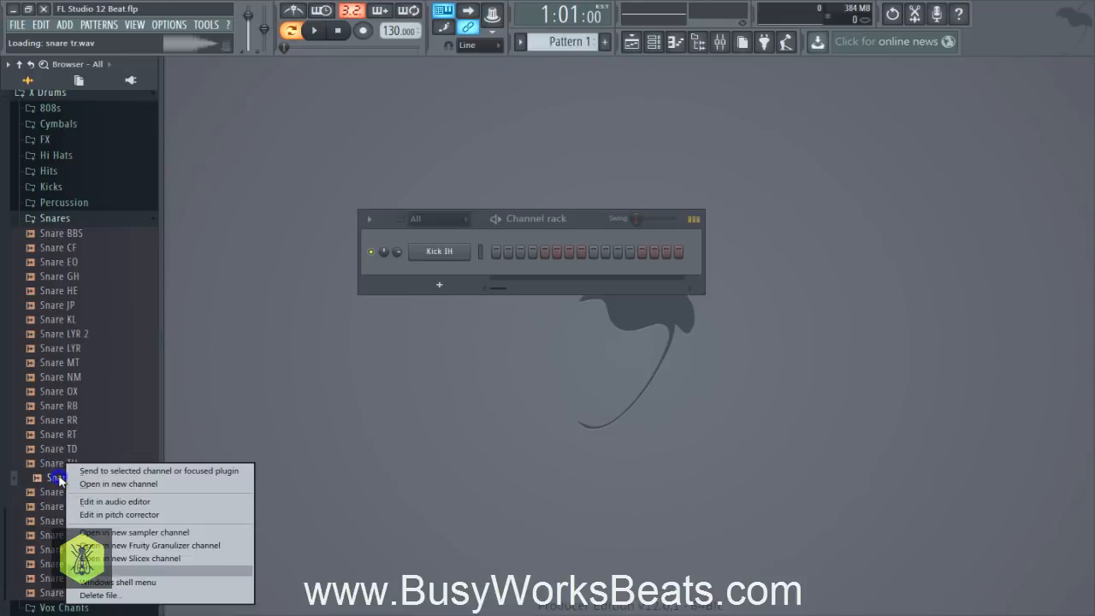
left_click(101, 484)
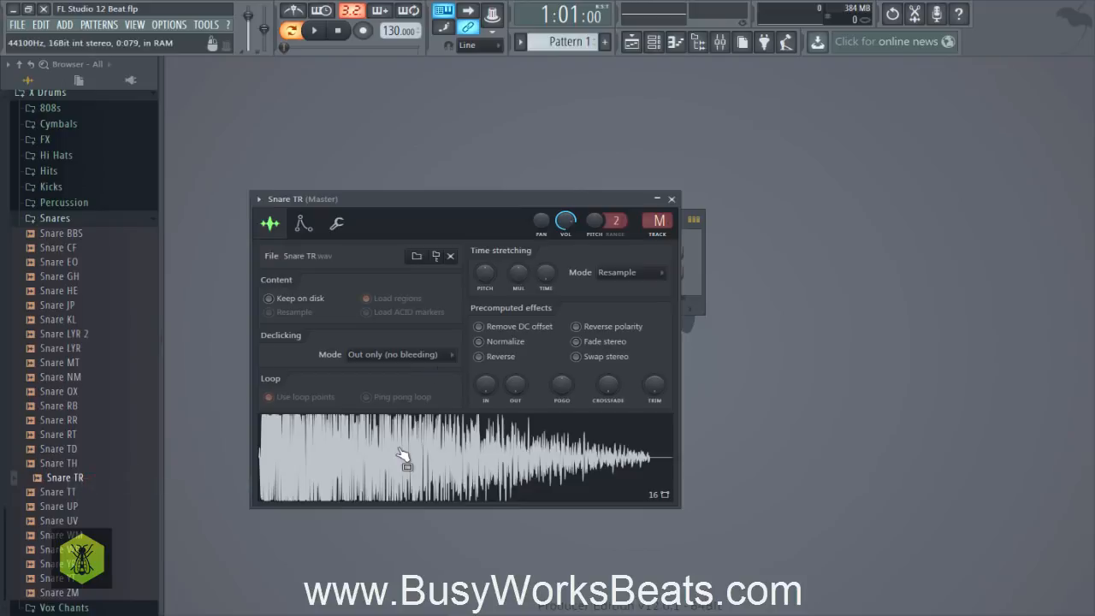
left_click(672, 199)
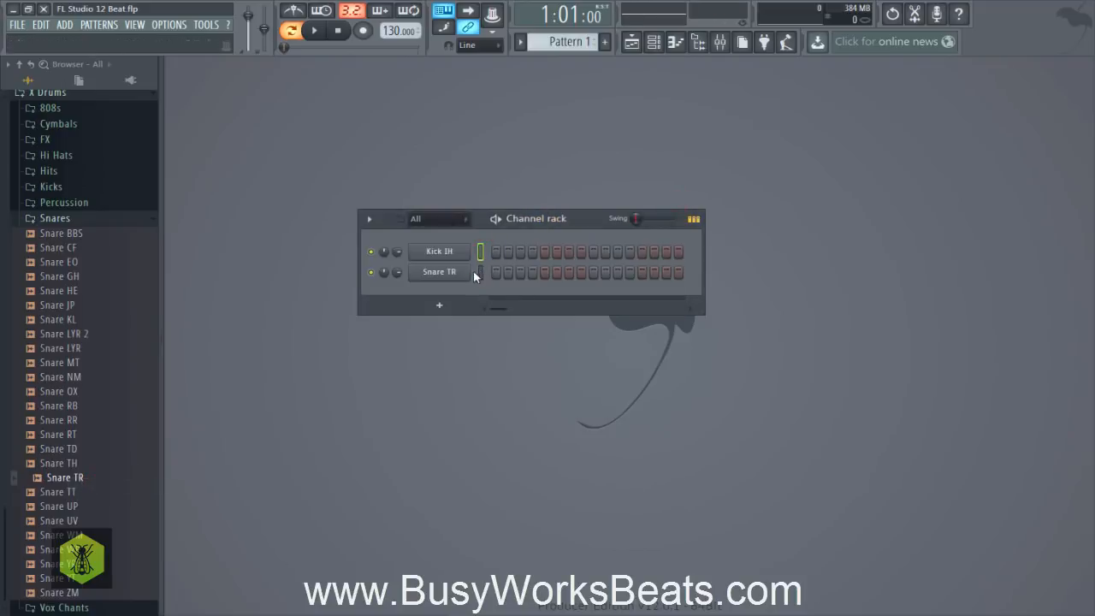
- Audition several closed hi-hat samples in the Hi Hats folder of X Drums, ending with Closed Hi Hat X
left_click(480, 272)
left_click(73, 159)
scroll(76, 393, "down", 4)
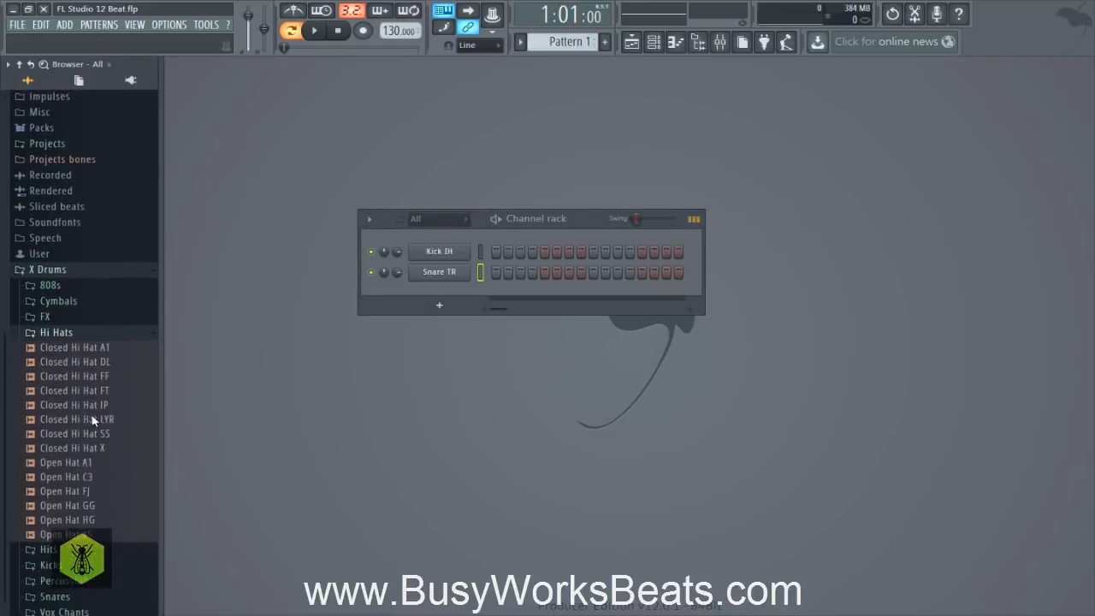
left_click(90, 343)
left_click(93, 357)
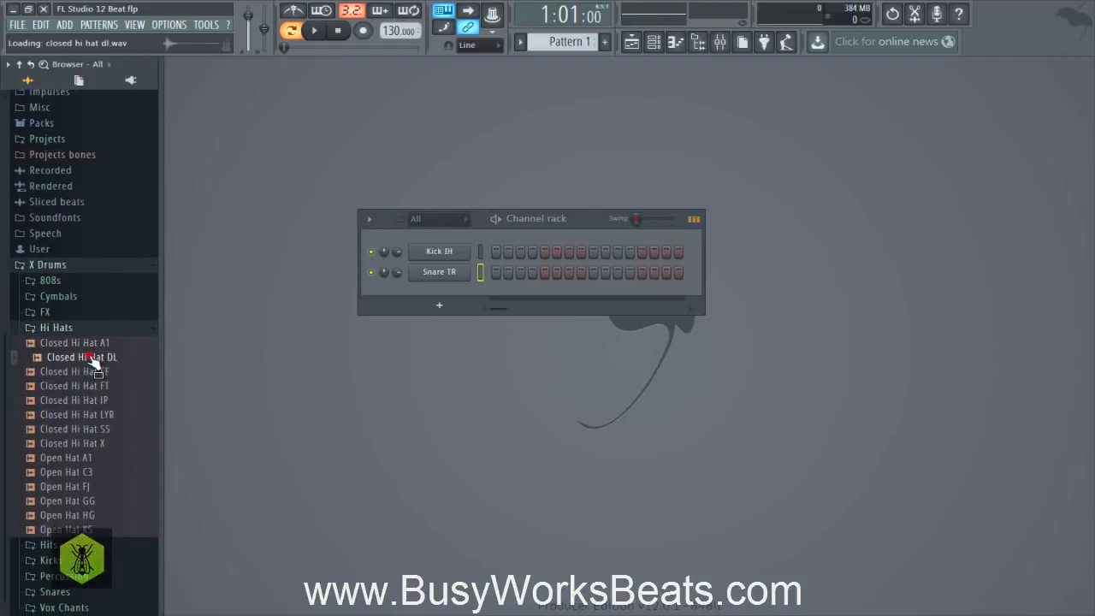
left_click(91, 443)
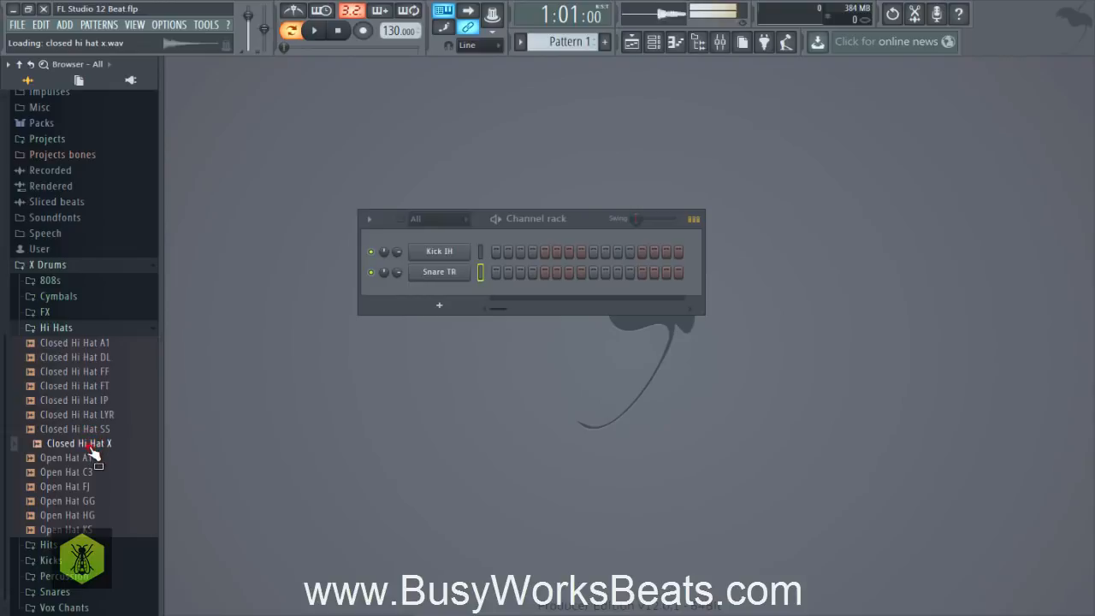
- Load the Closed Hi Hat X sample into a new channel and close its channel settings
right_click(91, 446)
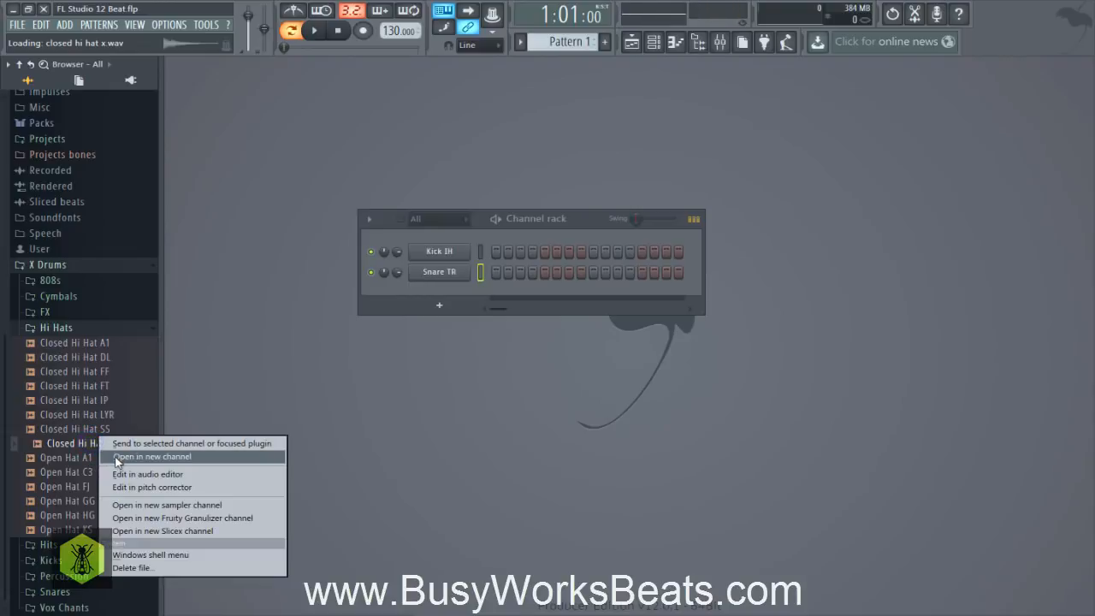
left_click(117, 457)
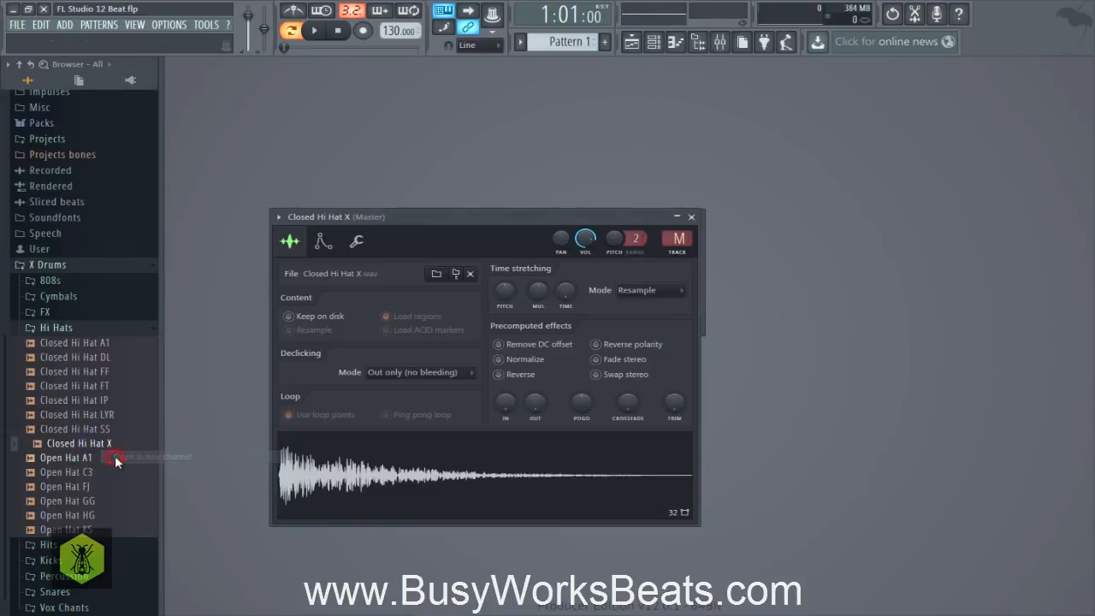
left_click(692, 217)
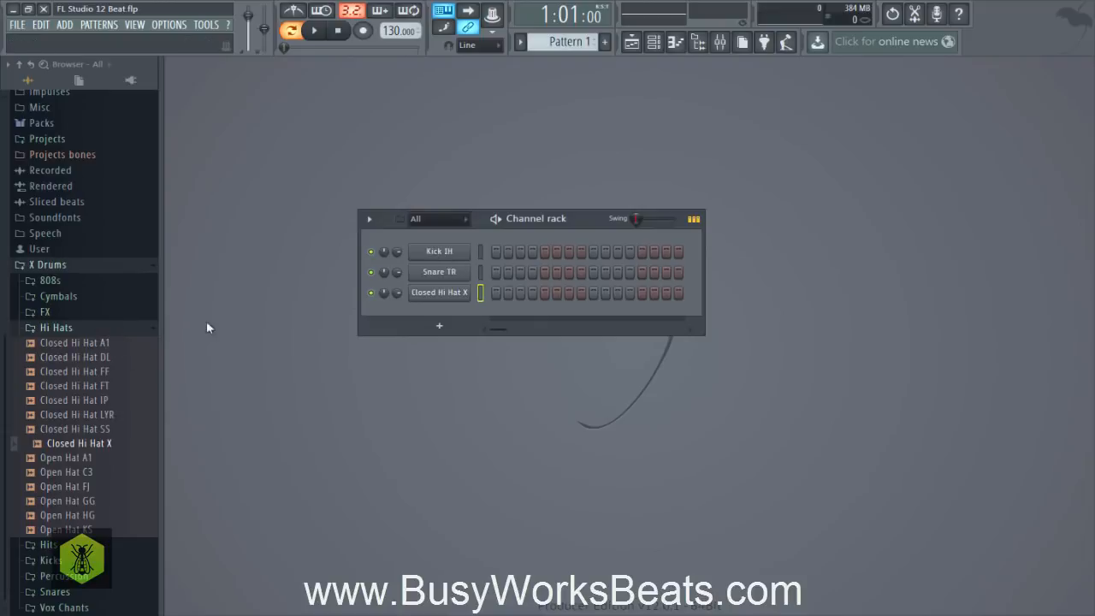
- Audition Cymbal DF in the Cymbals folder of X Drums and load it into a new channel, closing its channel settings
left_click(77, 298)
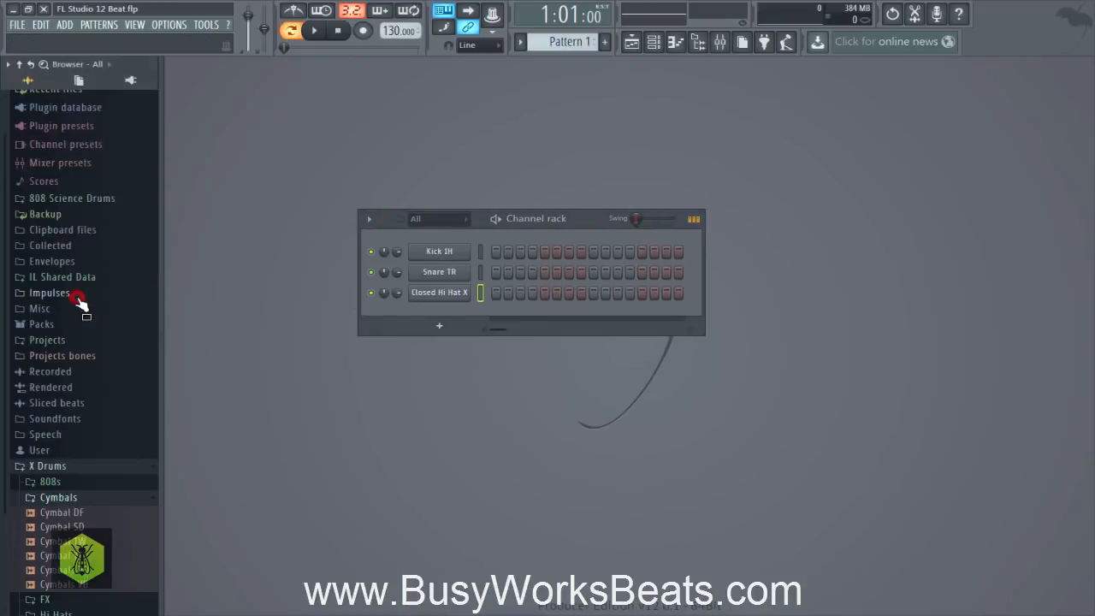
left_click(83, 426)
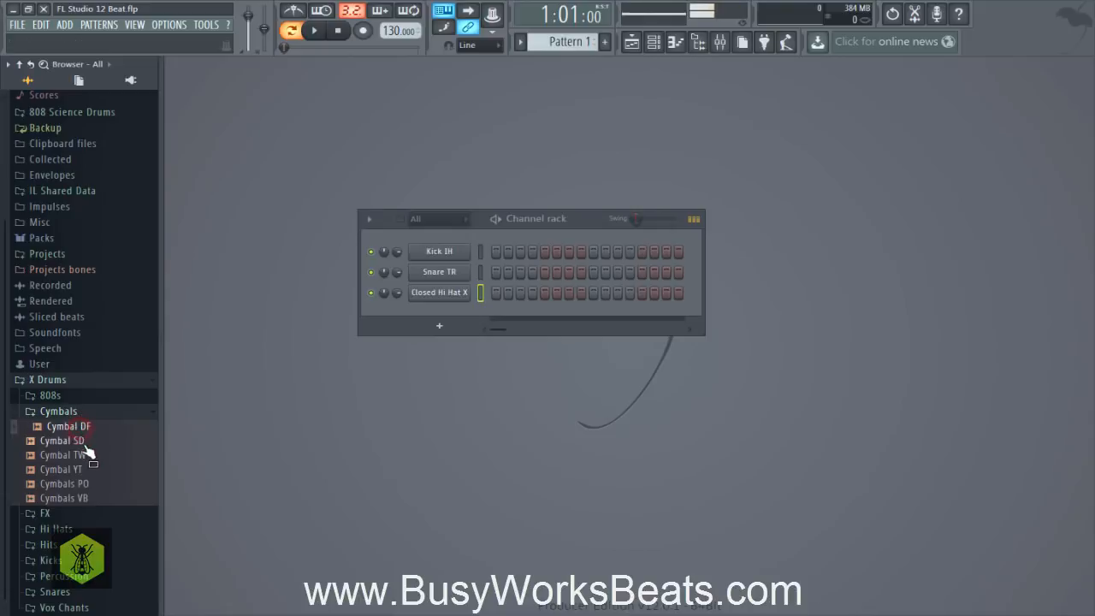
left_click(83, 427)
right_click(86, 426)
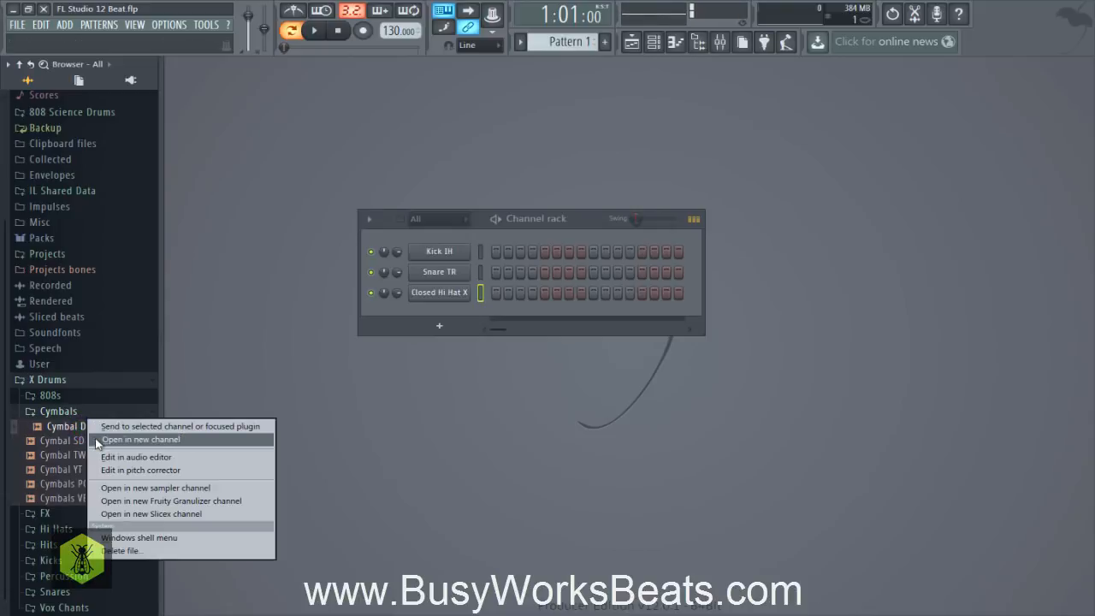
left_click(97, 440)
left_click(82, 442)
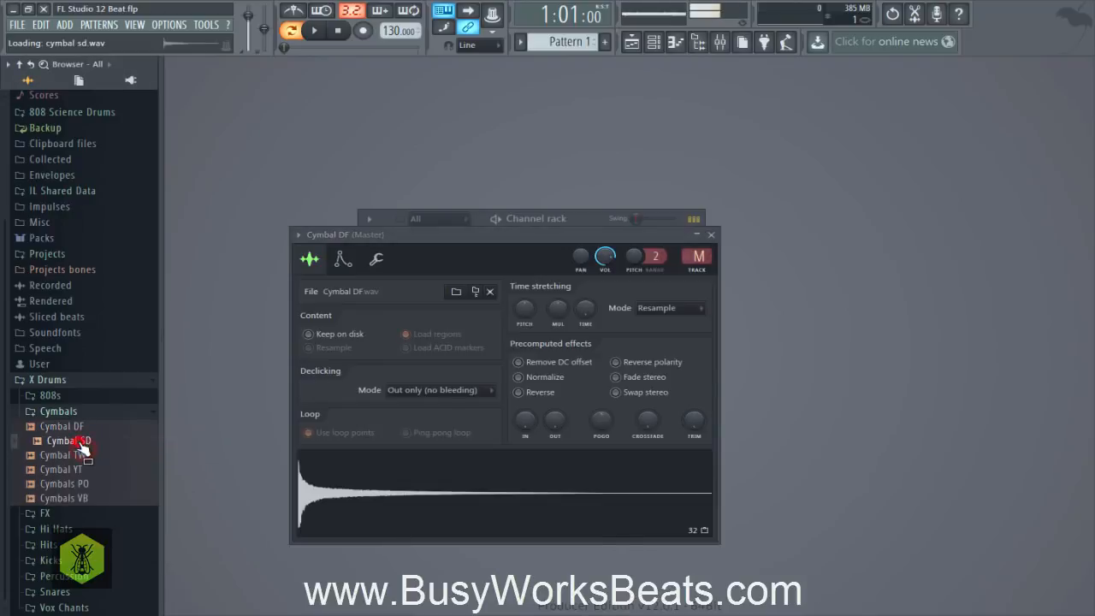
left_click(710, 234)
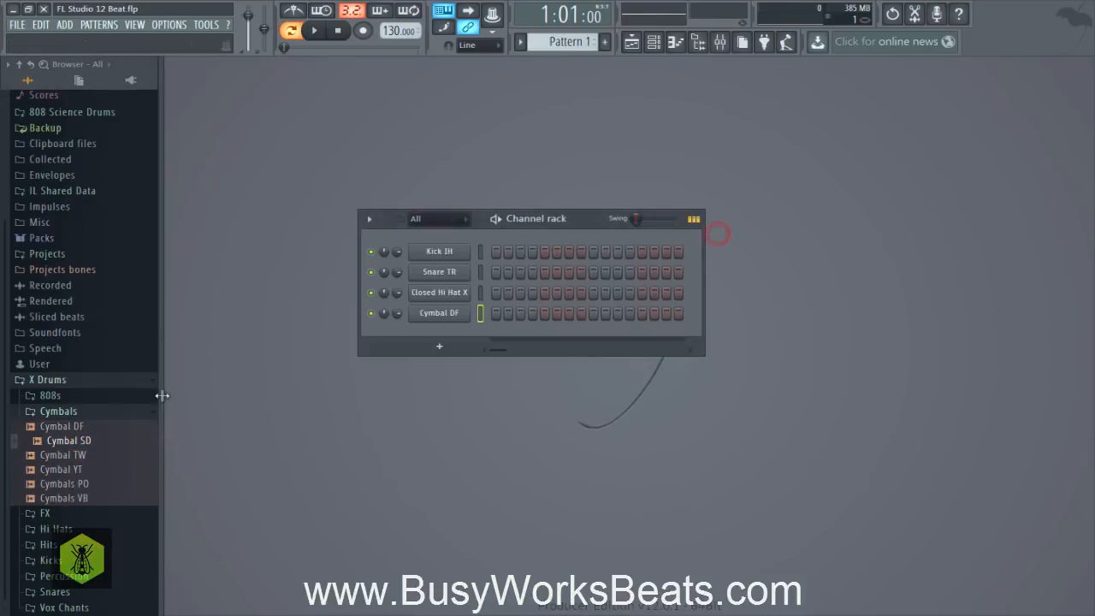
- Collapse the Cymbals and X Drums folders and audition the 808 Carbon sample in the 808 Science Drums folder
left_click(86, 412)
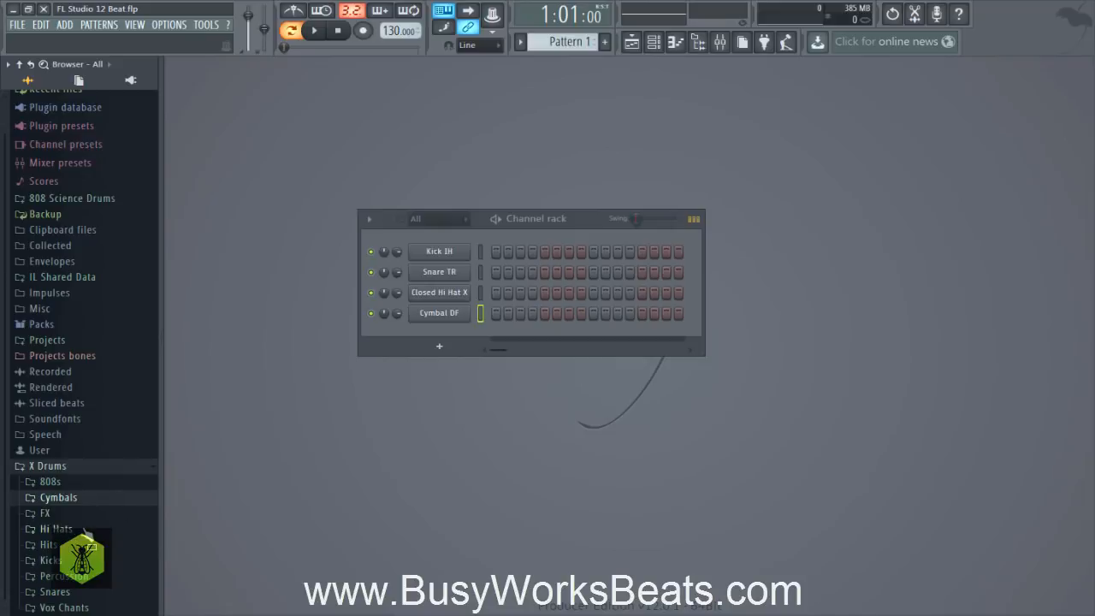
scroll(90, 527, "up", 1)
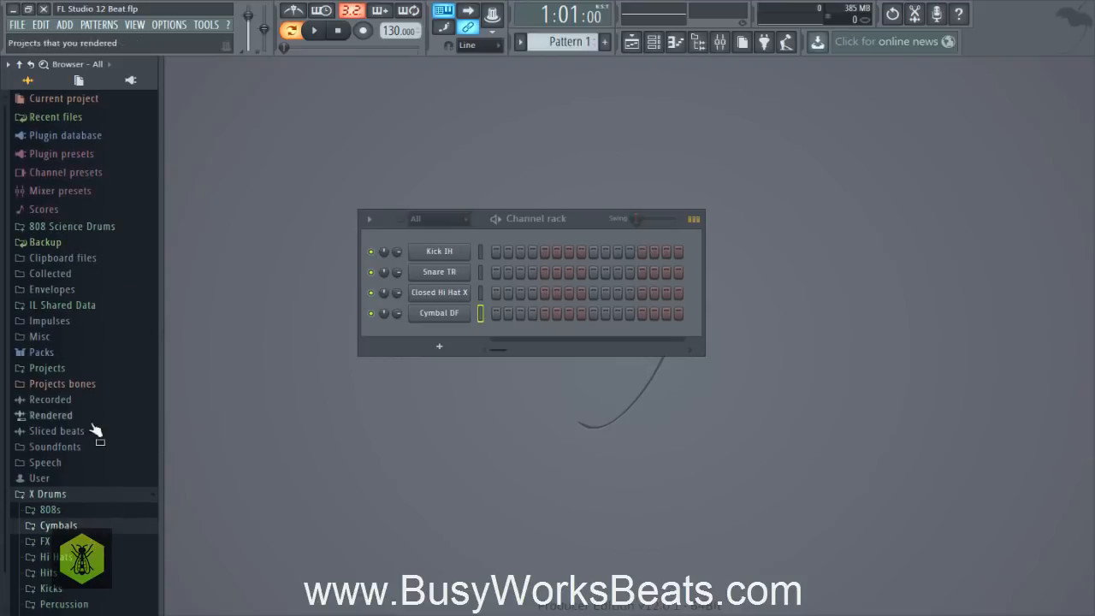
left_click(55, 495)
left_click(86, 226)
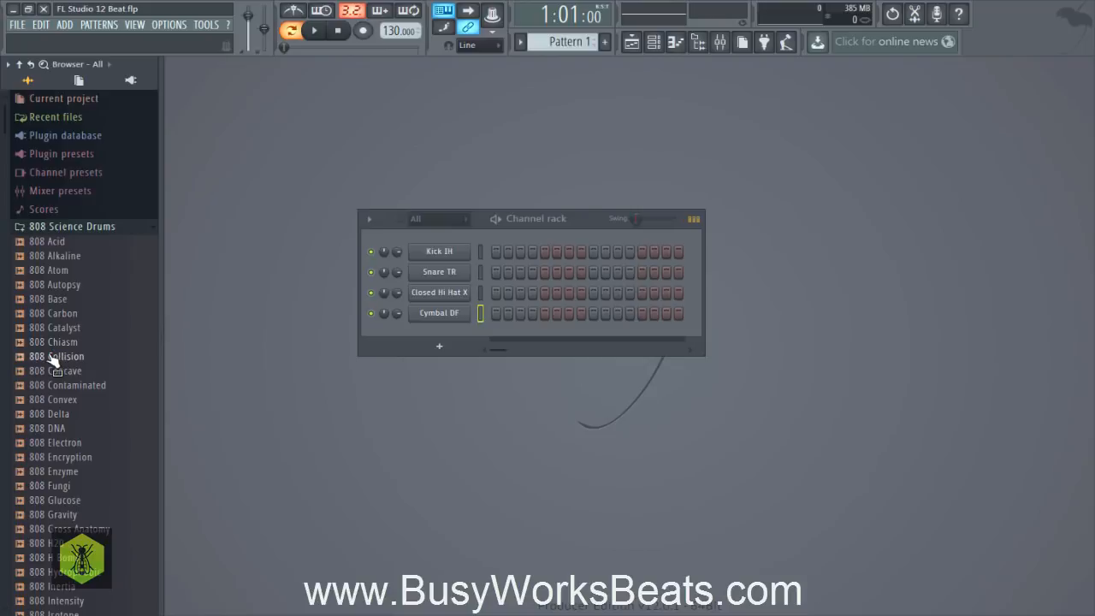
left_click(64, 315)
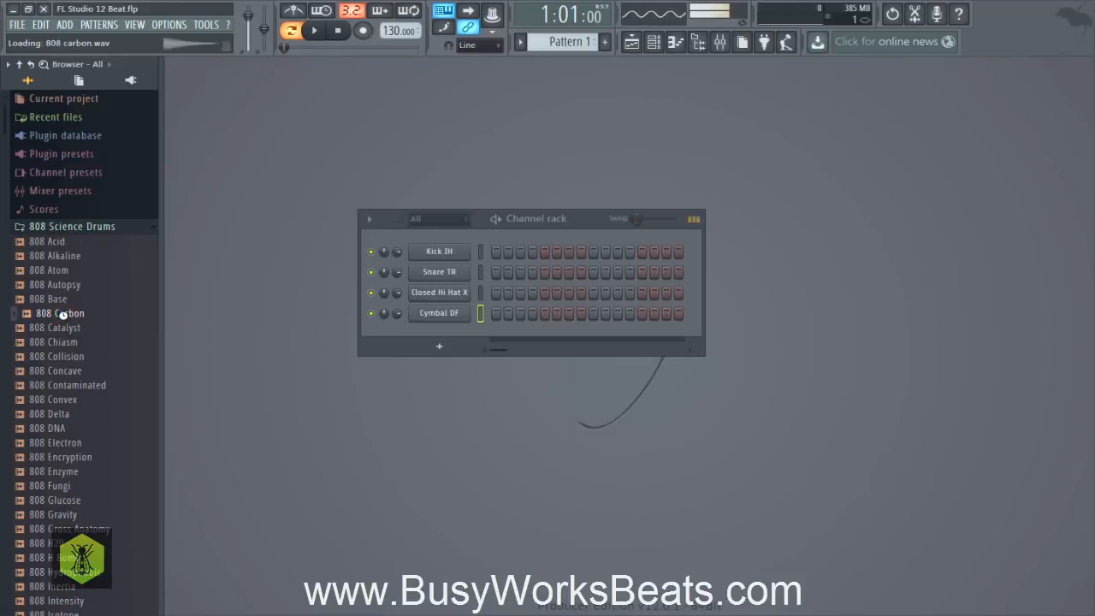
left_click_drag(63, 314, 67, 320)
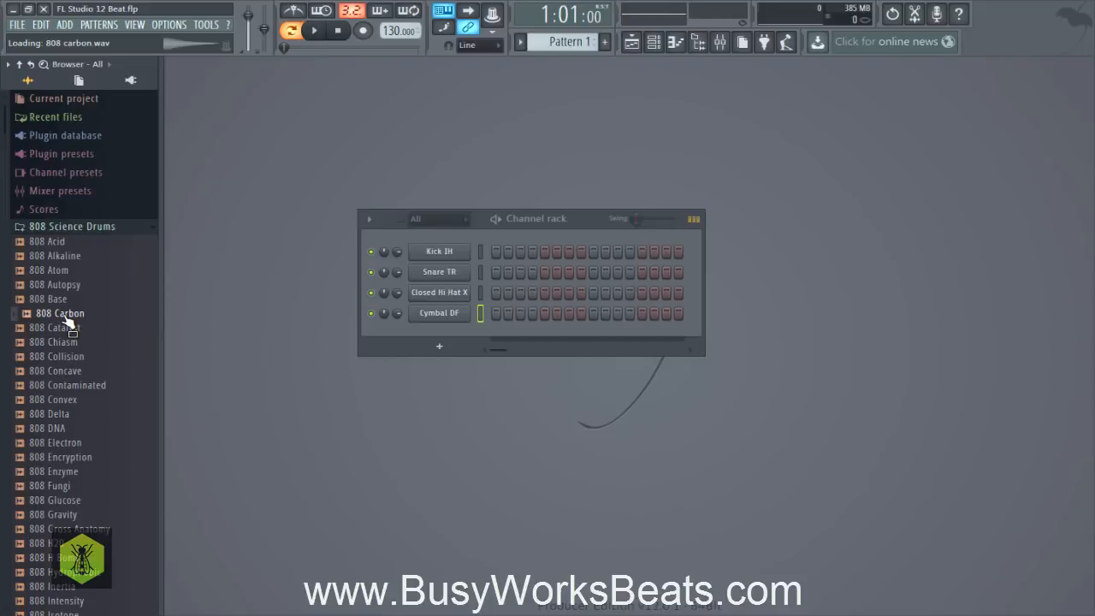
- Load the 808 Carbon sample into a new channel and collapse the 808 Science Drums folder
right_click(69, 315)
left_click(120, 326)
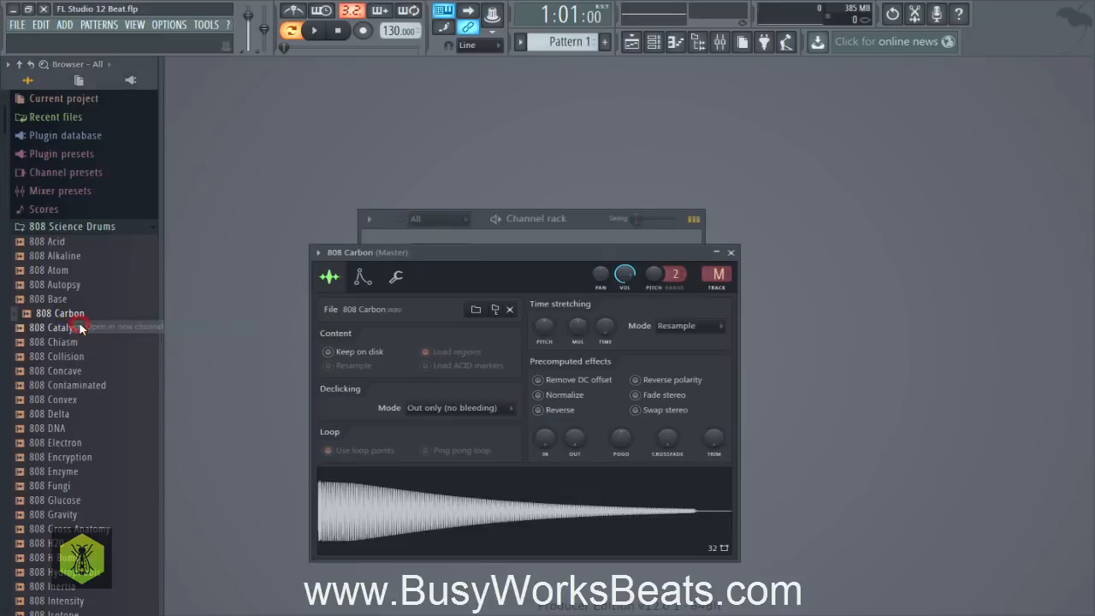
left_click(732, 255)
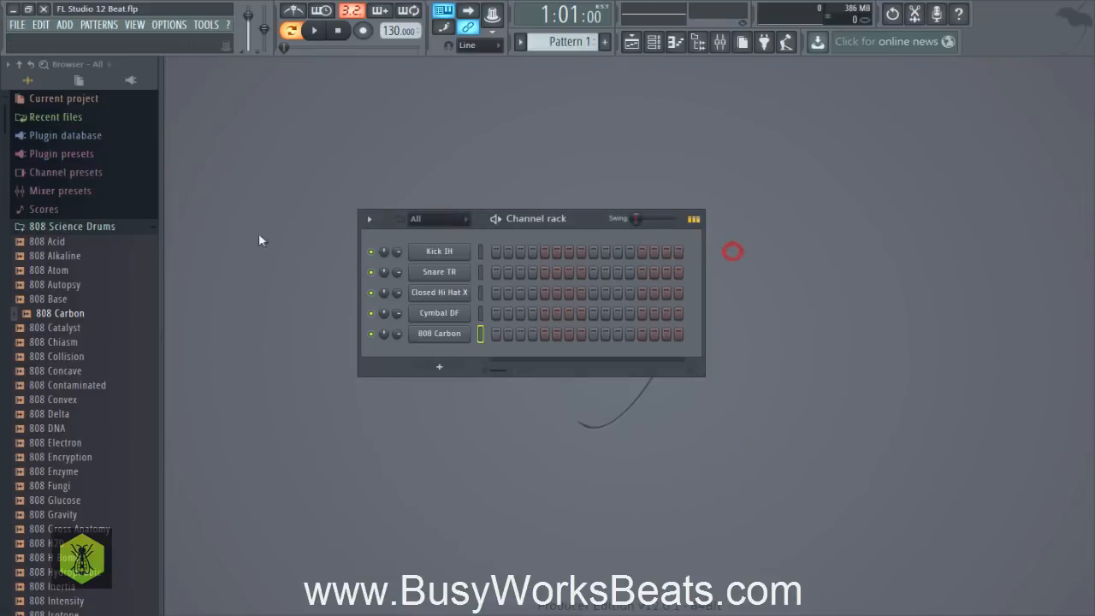
left_click(92, 228)
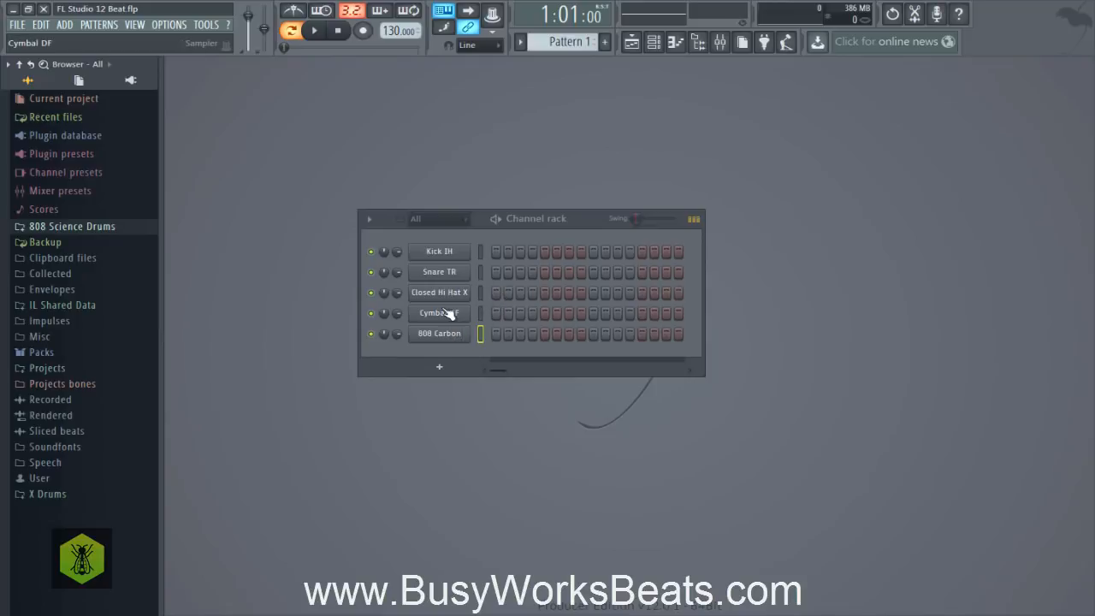
- Open the 808 Carbon channel's settings and open its sample for editing in Edison
left_click(447, 337)
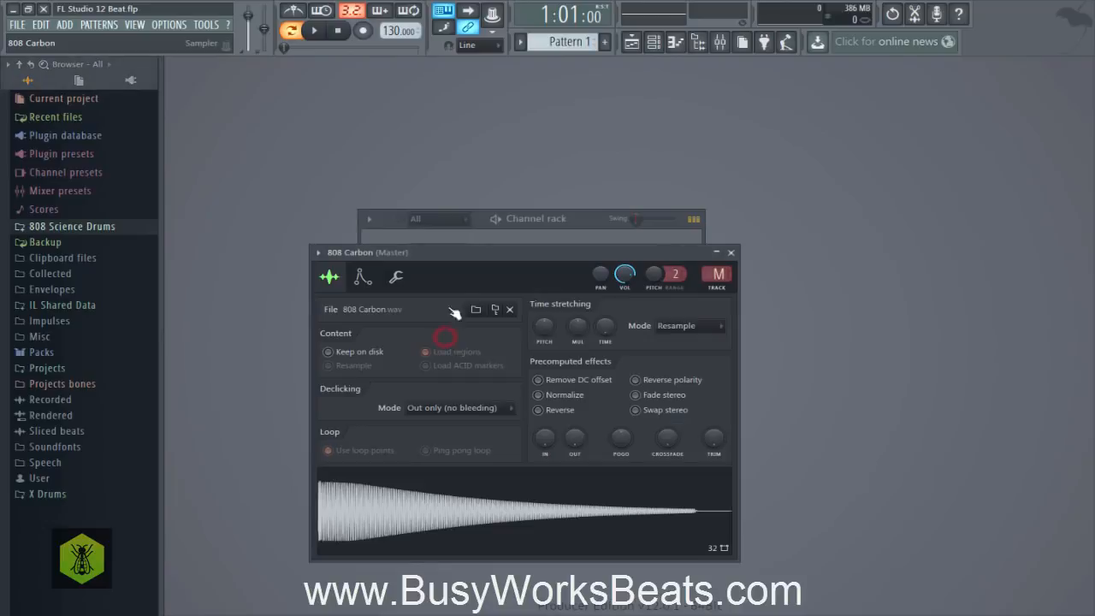
left_click_drag(456, 250, 591, 198)
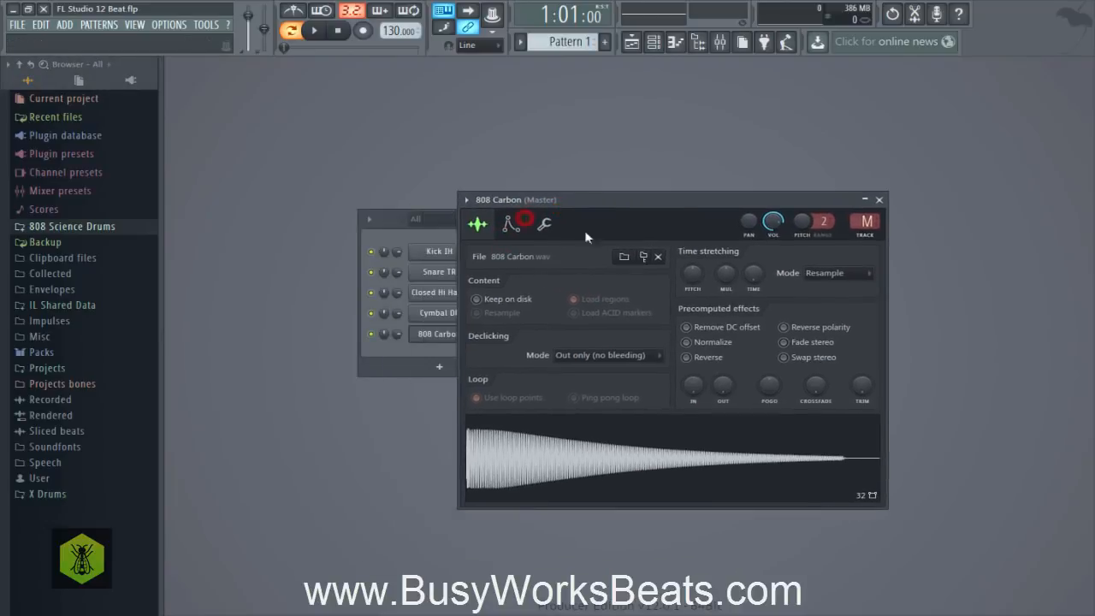
right_click(549, 456)
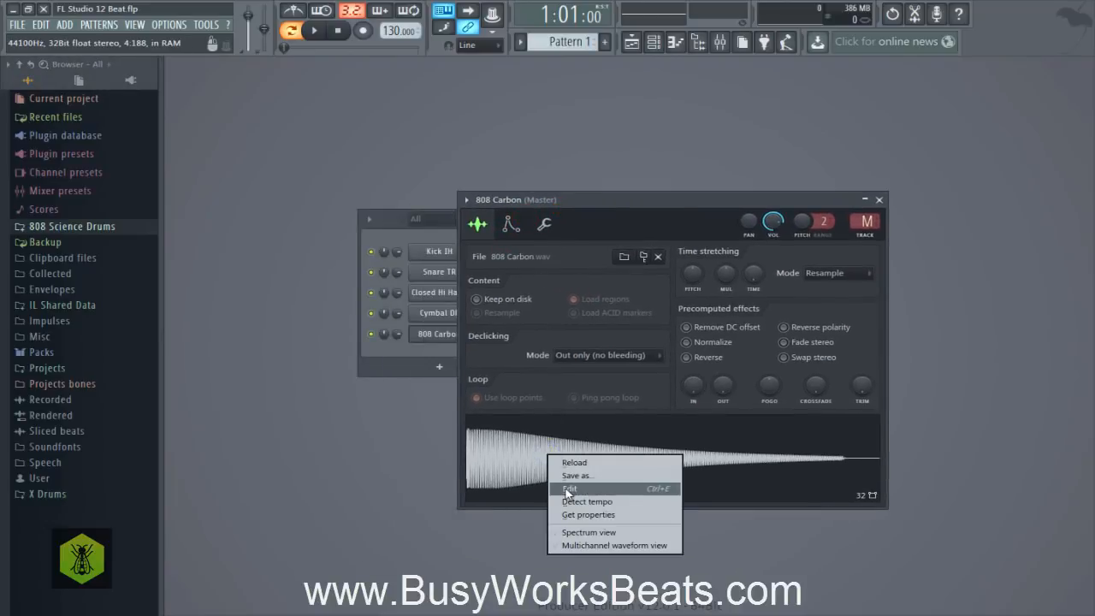
left_click(567, 489)
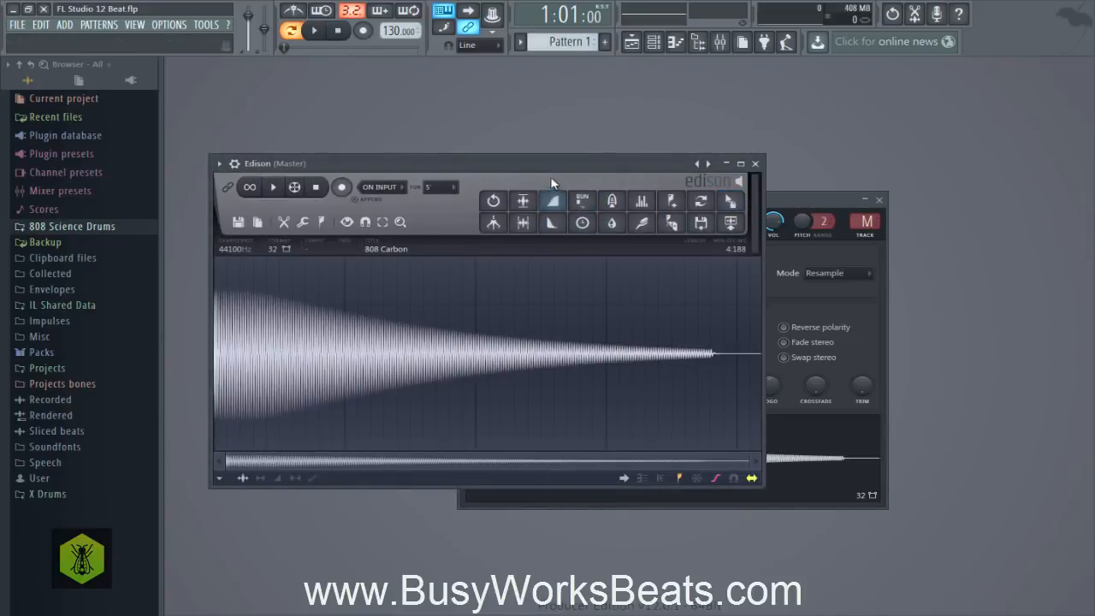
left_click_drag(545, 166, 563, 153)
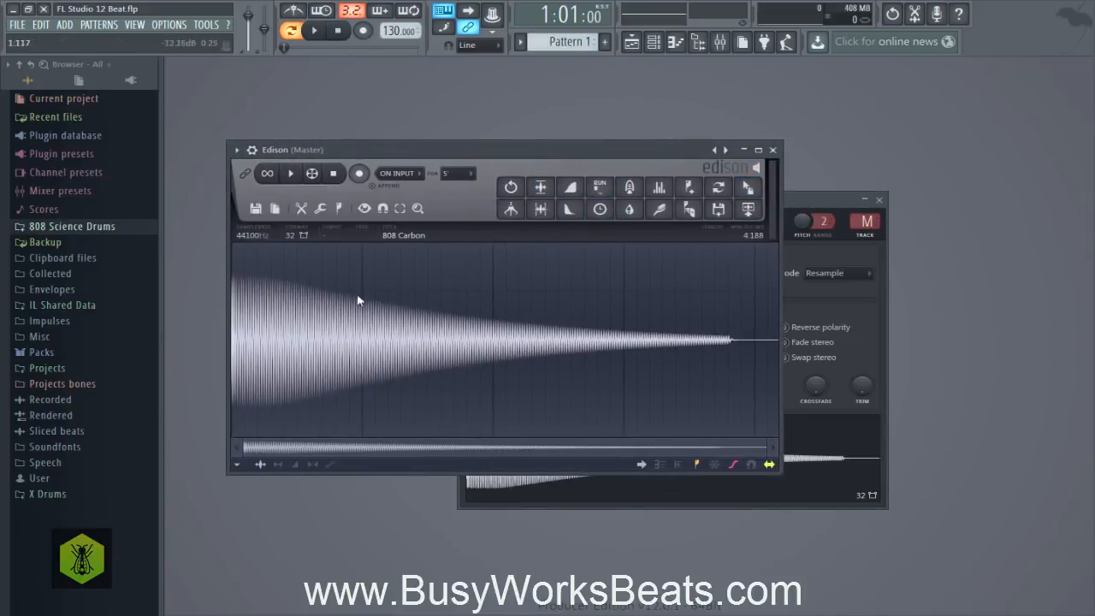
- Detect the pitch regions of the 808 Carbon sample in Edison, and close the editor
left_click(341, 209)
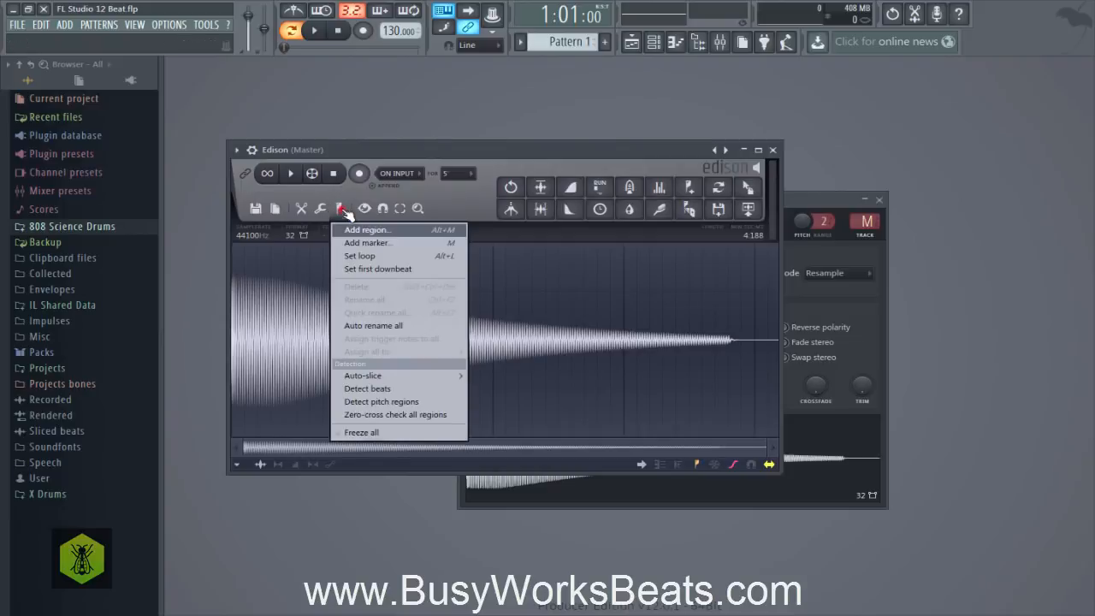
left_click(340, 208)
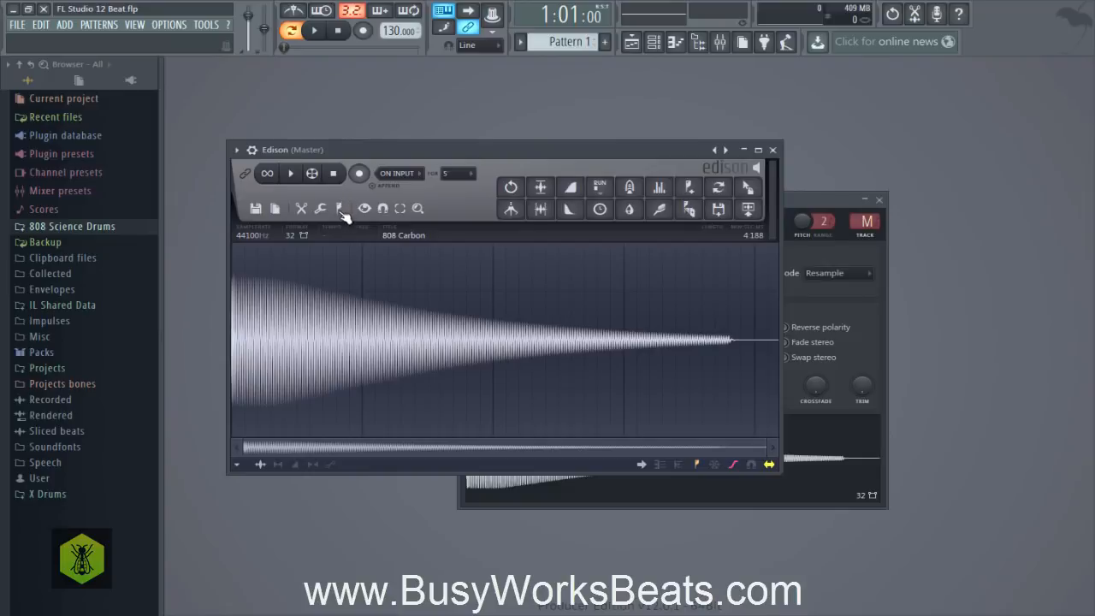
left_click(340, 210)
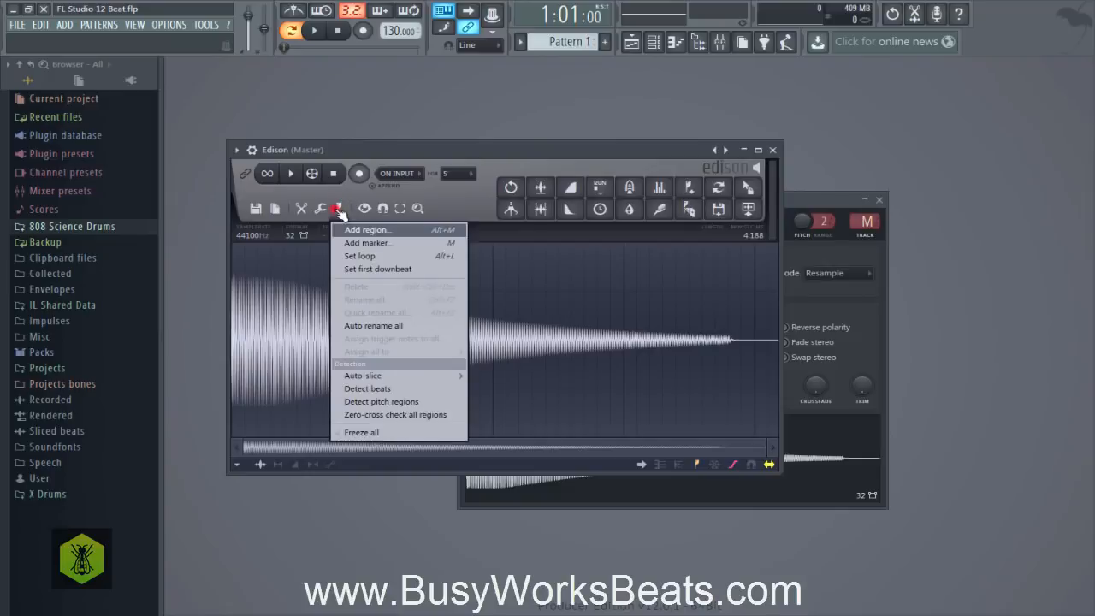
left_click(373, 402)
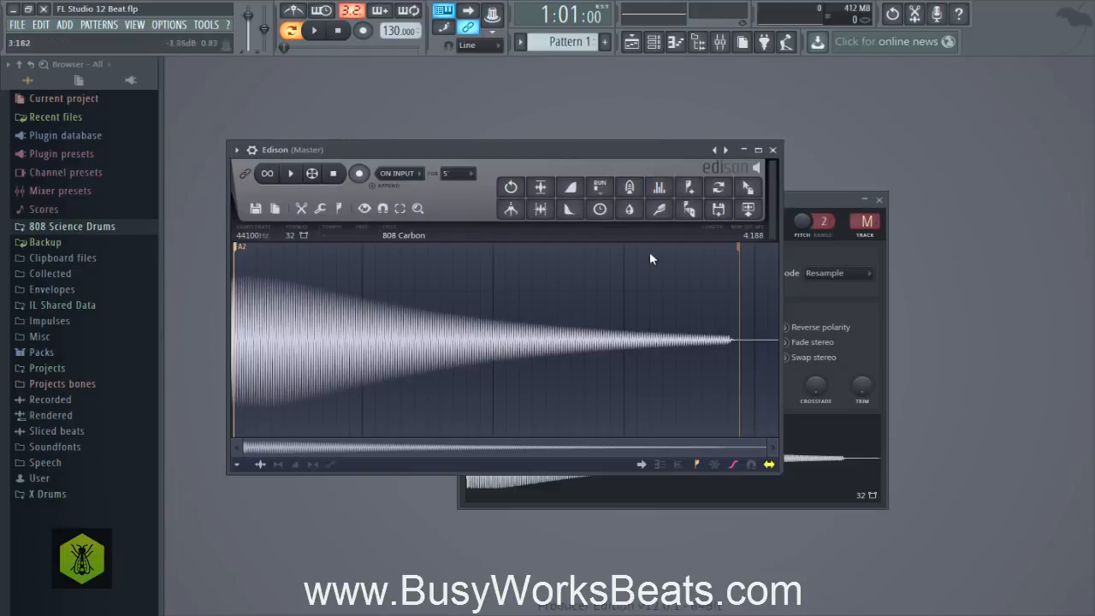
left_click(774, 150)
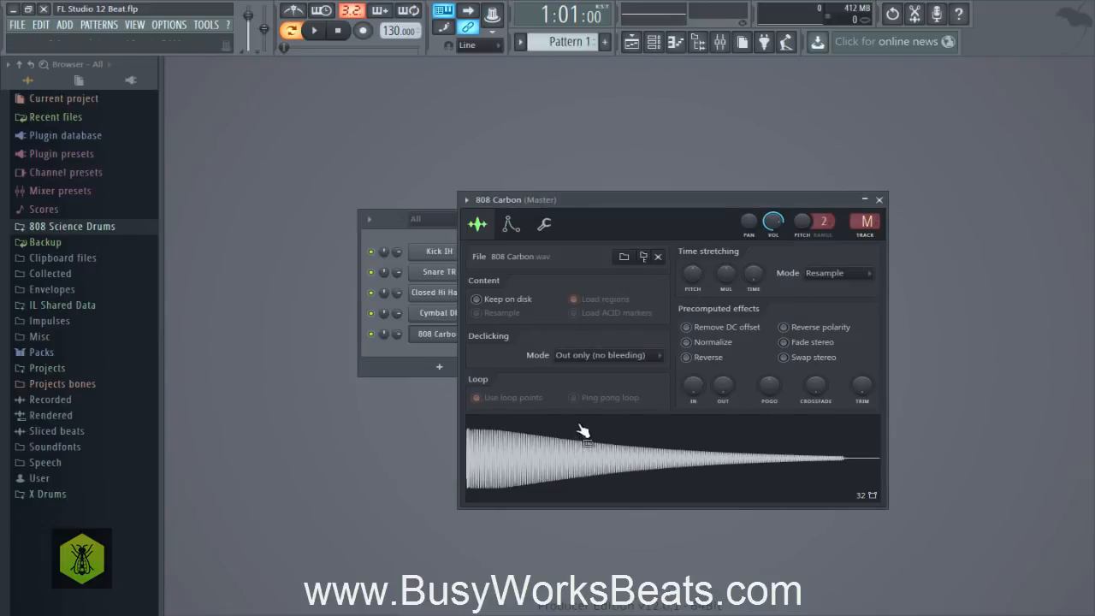
- Set the root note of the 808 Carbon channel to A4 in its instrument settings, and close the channel settings
left_click(511, 225)
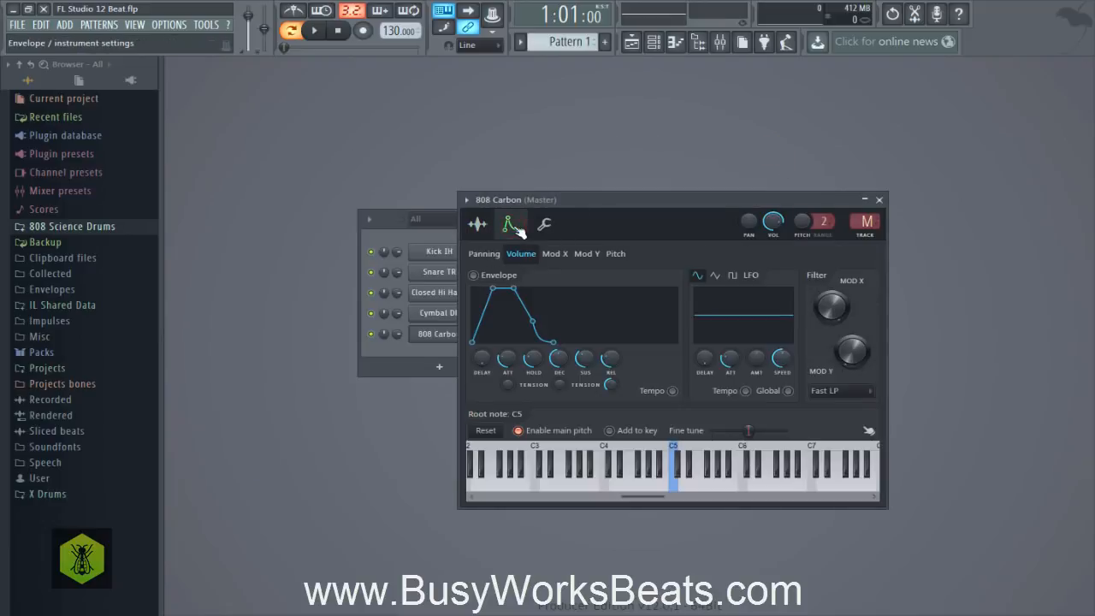
left_click(477, 224)
left_click(510, 225)
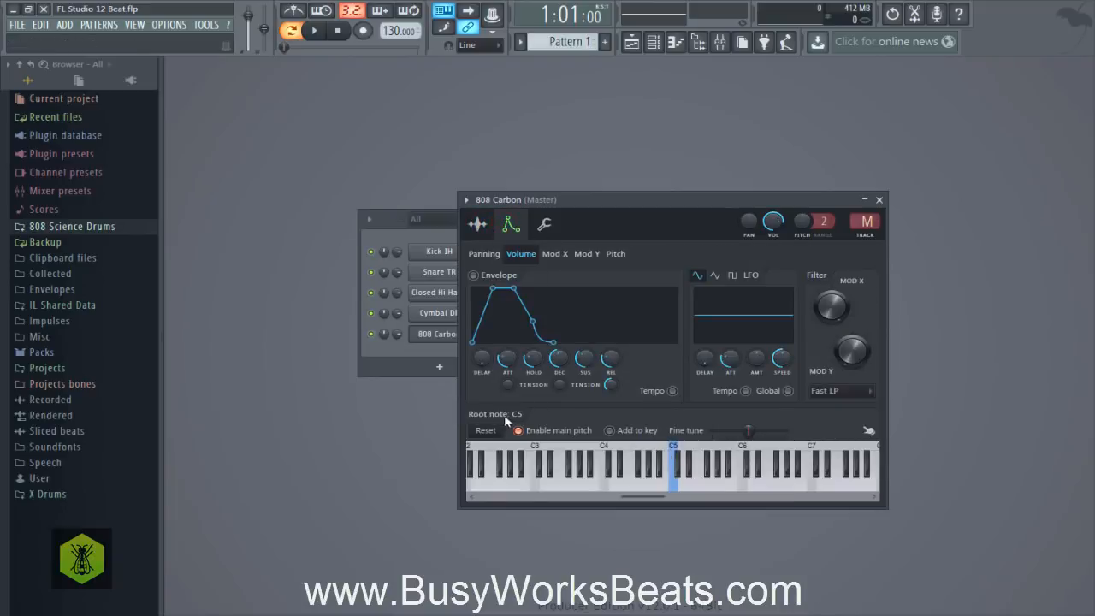
right_click(654, 451)
left_click(493, 434)
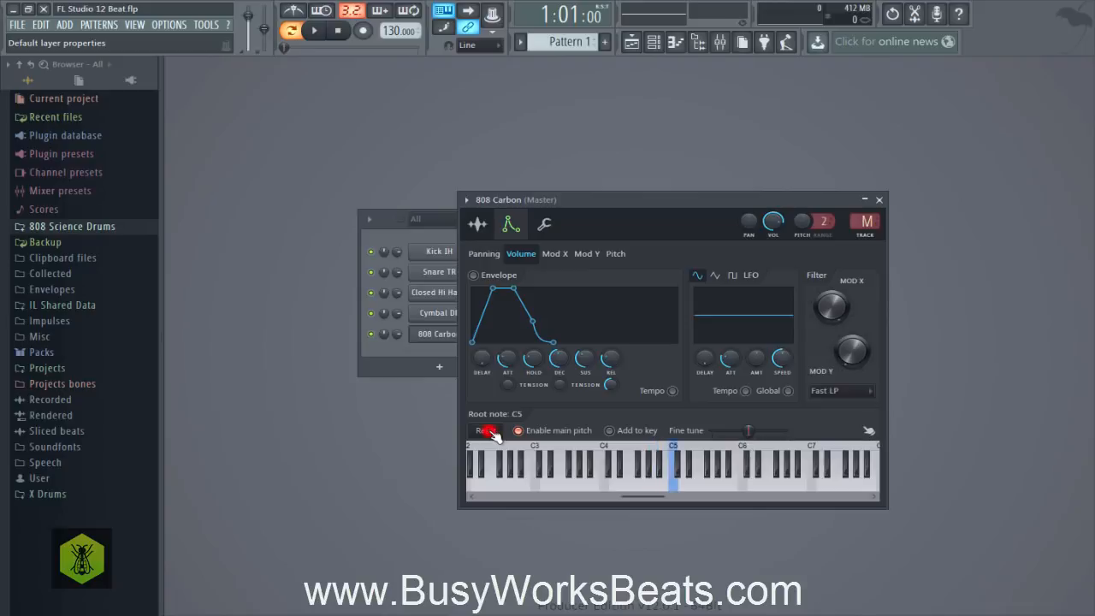
right_click(655, 451)
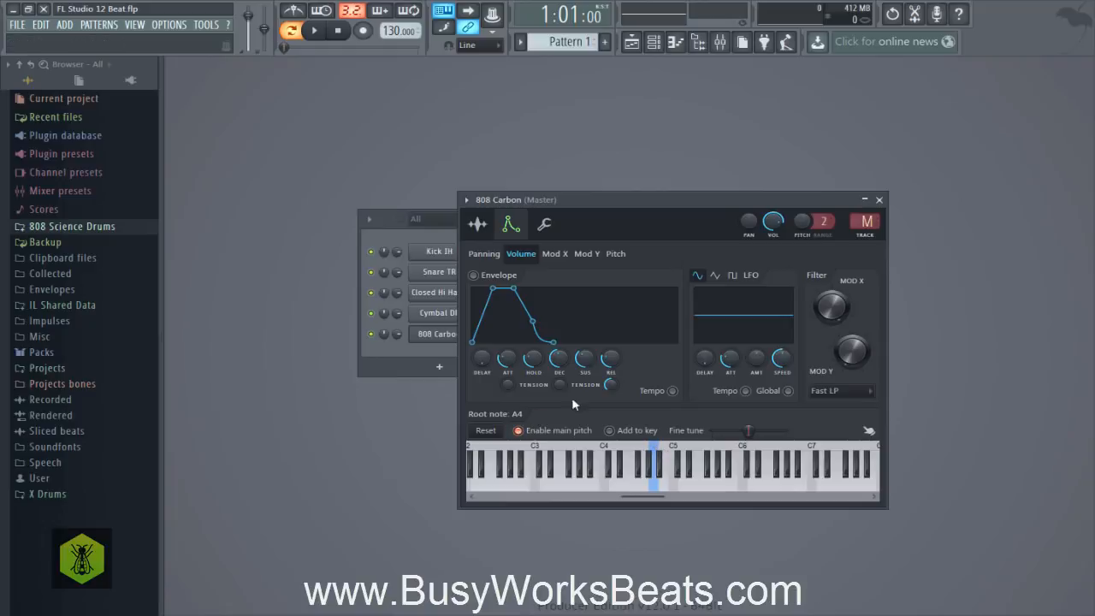
left_click(879, 200)
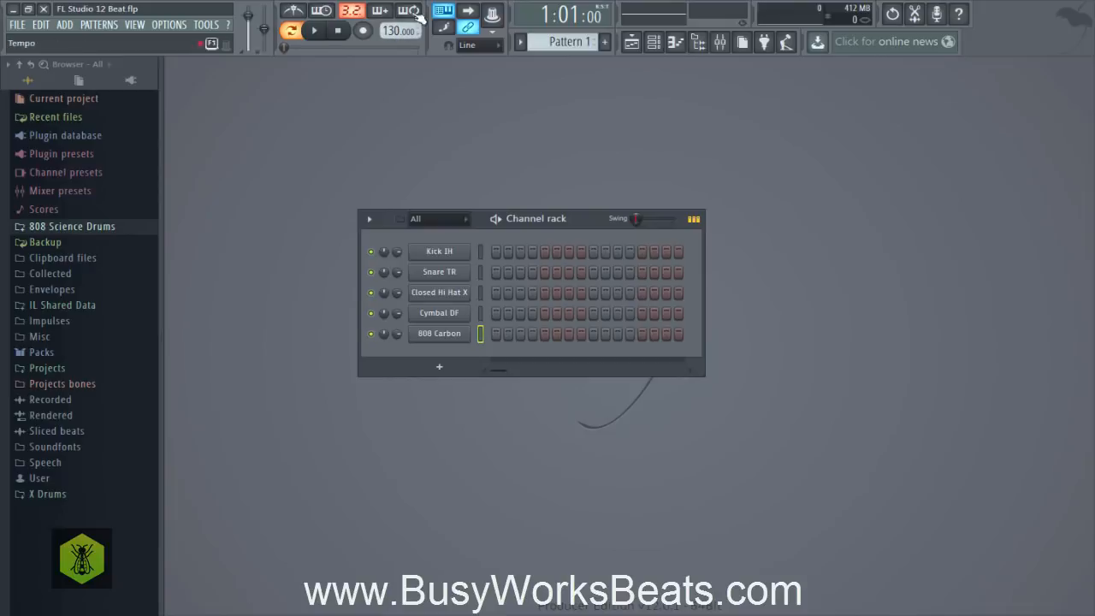
- Hide the browser to free up the workspace around the channel rack
left_click(709, 45)
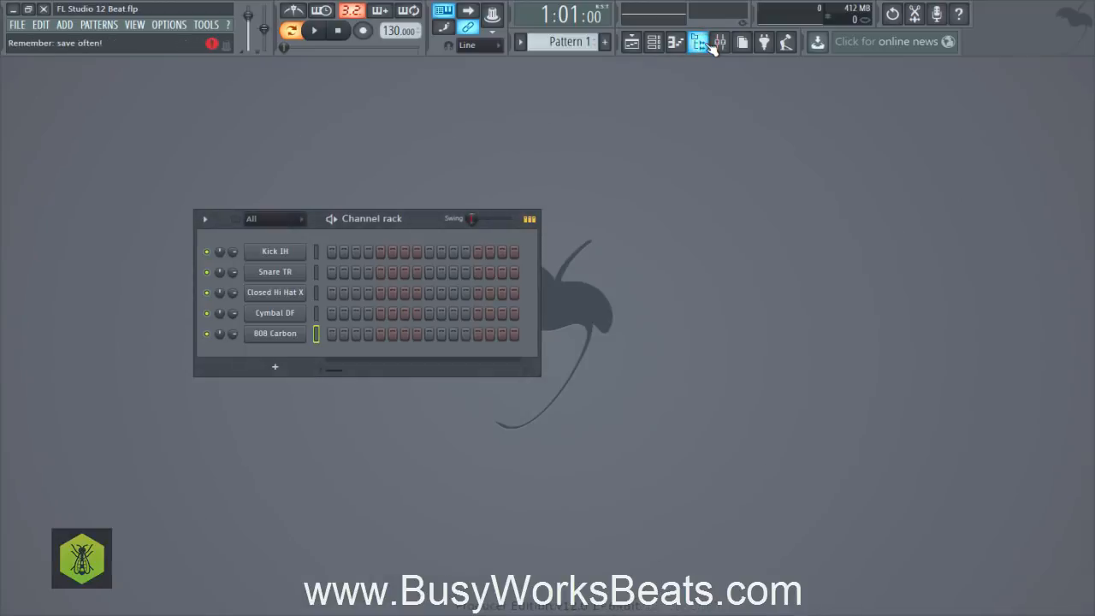
- Set the tempo to 135 BPM and widen the channel rack to show 32 steps per channel
left_click_drag(397, 219, 425, 218)
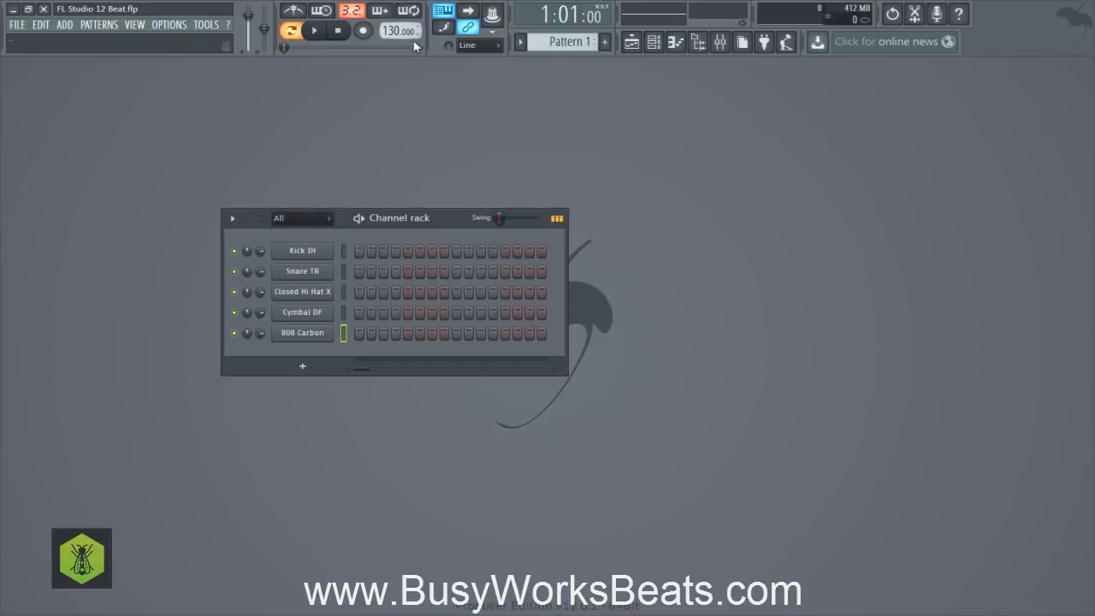
left_click_drag(391, 32, 391, 50)
left_click_drag(563, 279, 741, 286)
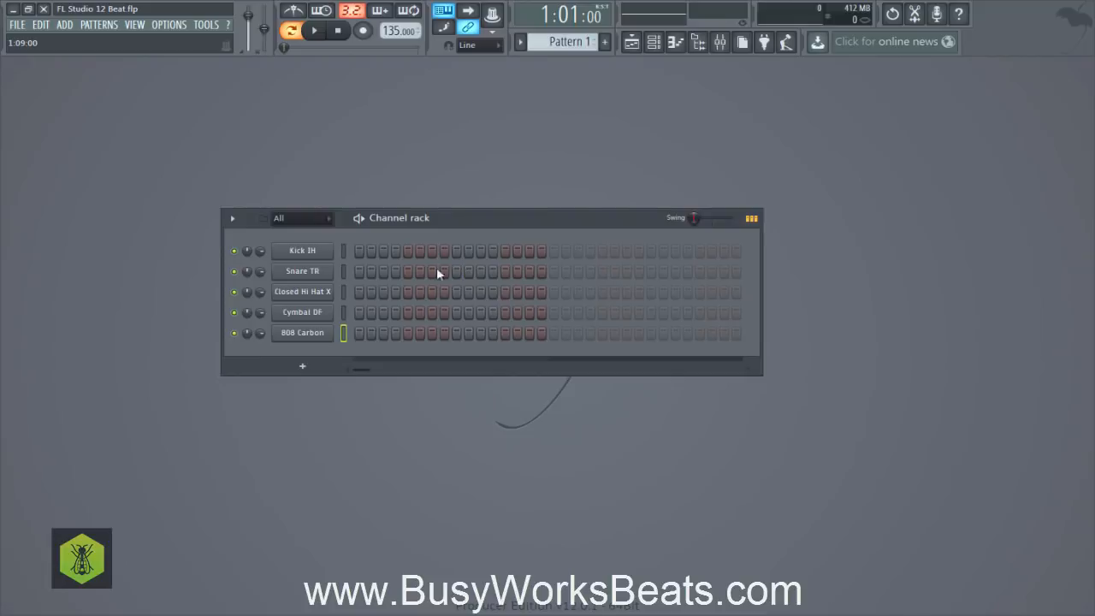
- Set the metronome sound to Hi-hat and play the empty pattern to hear the metronome
left_click(360, 251)
right_click(362, 251)
right_click(299, 12)
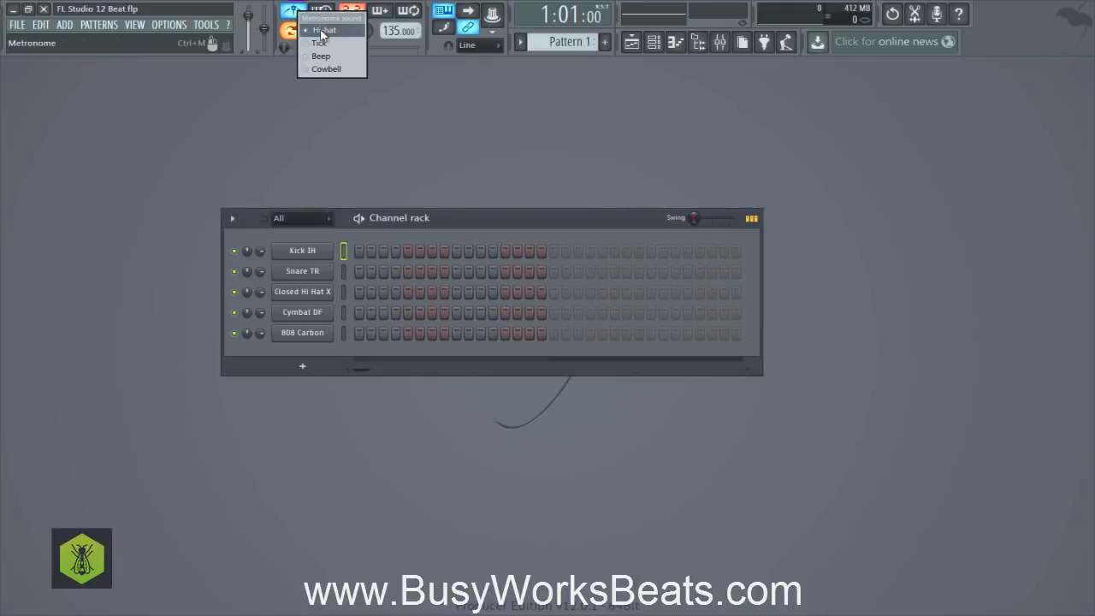
left_click(323, 32)
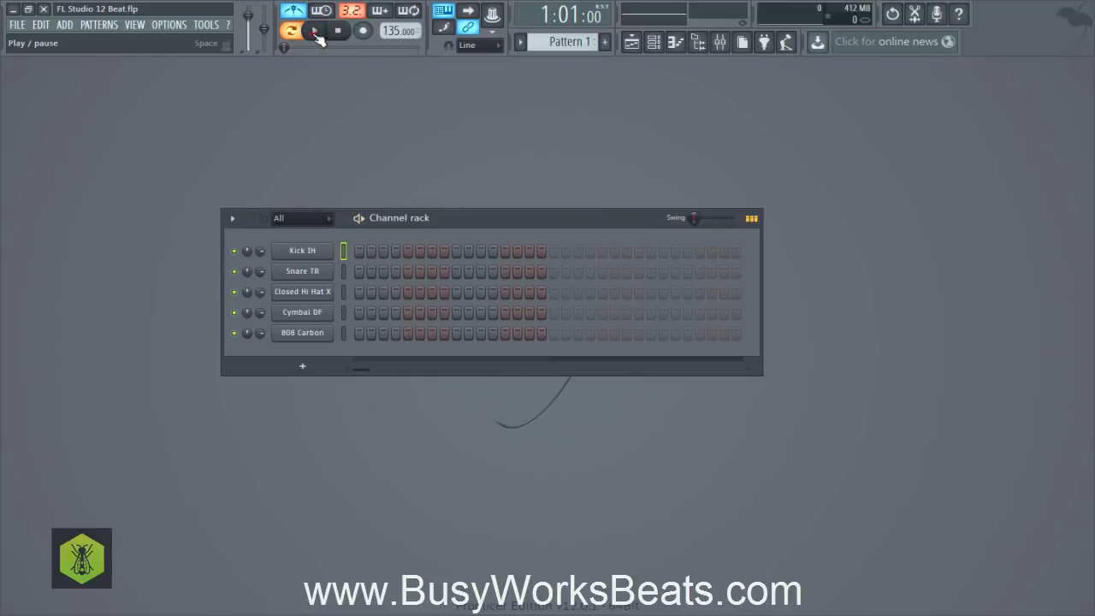
left_click(315, 33)
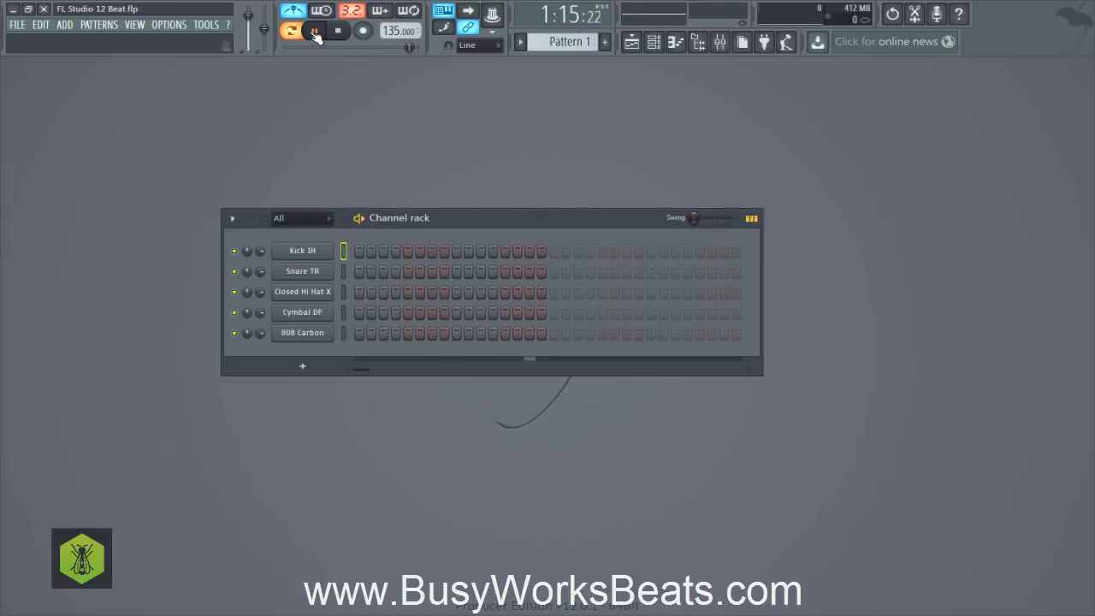
left_click(314, 33)
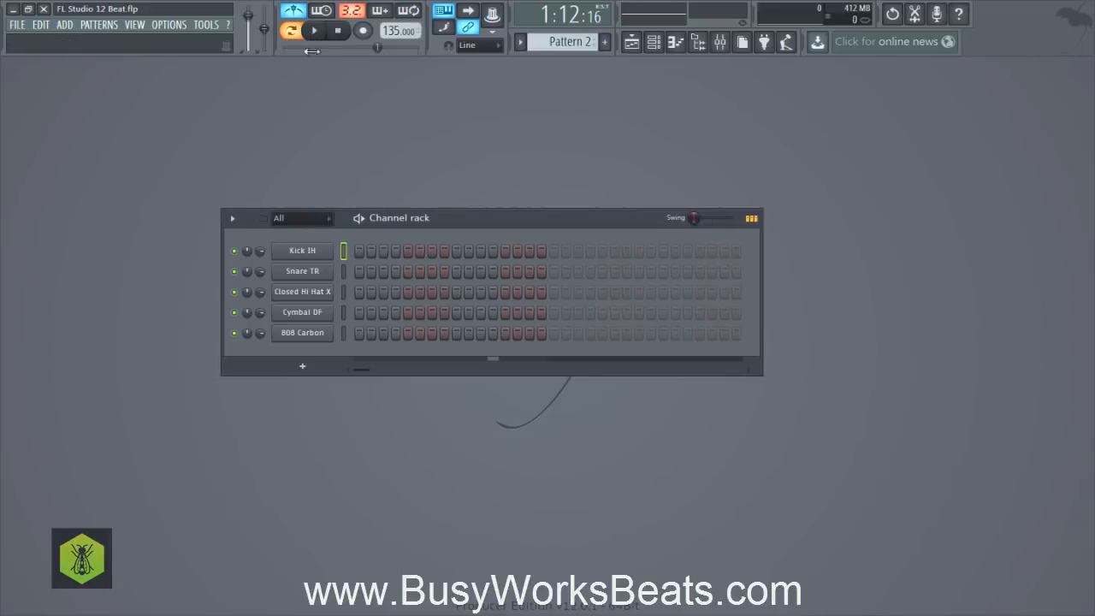
- In Pattern 2, place kicks on steps 1 and 17 and snares on steps 9 and 25
left_click(358, 251)
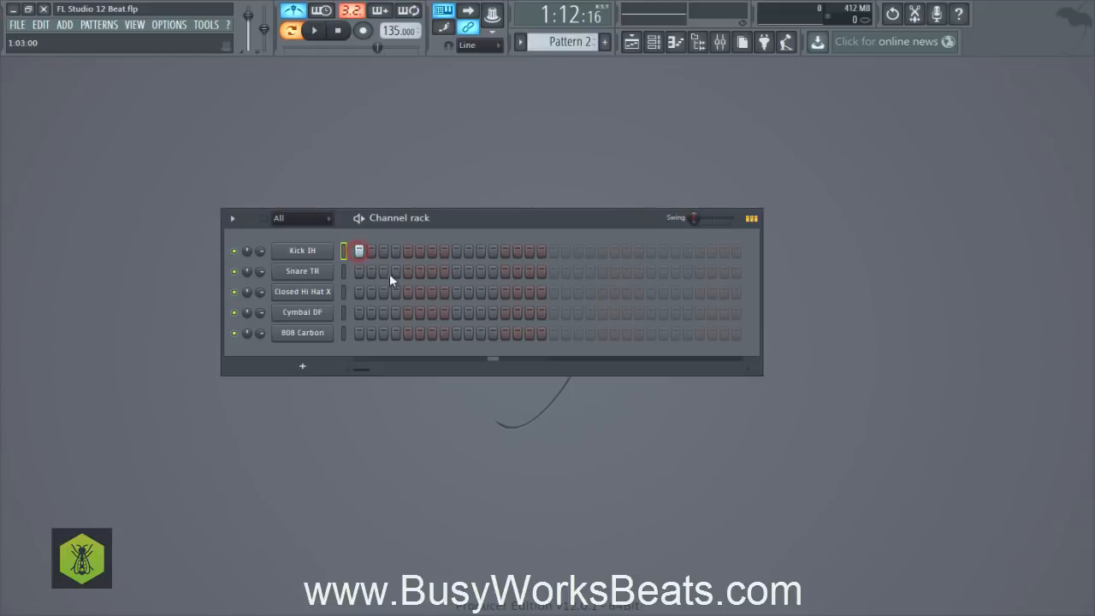
left_click(456, 272)
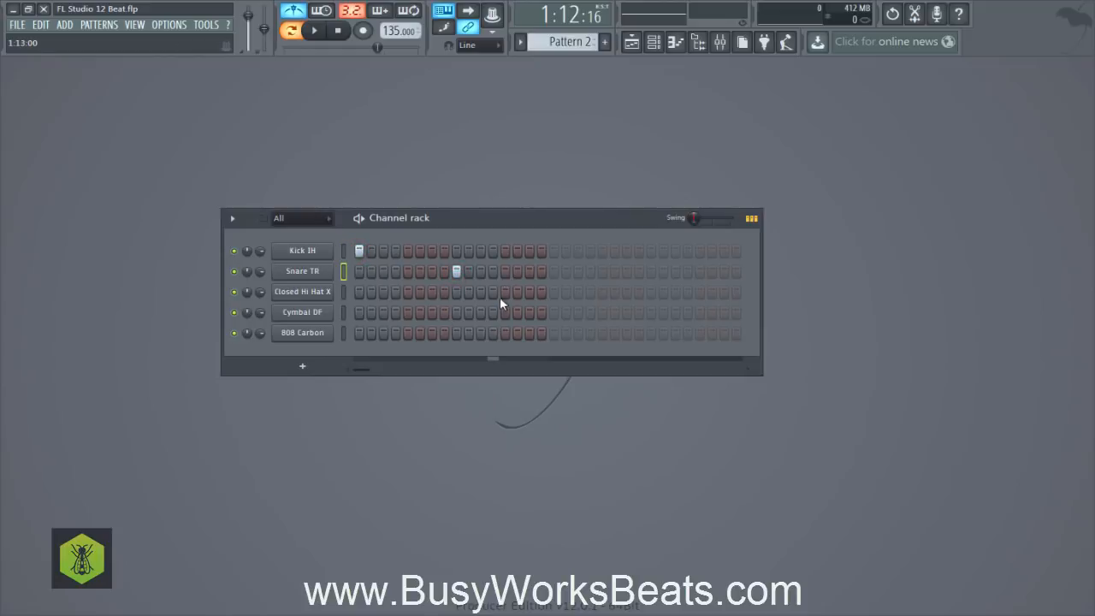
left_click(553, 250)
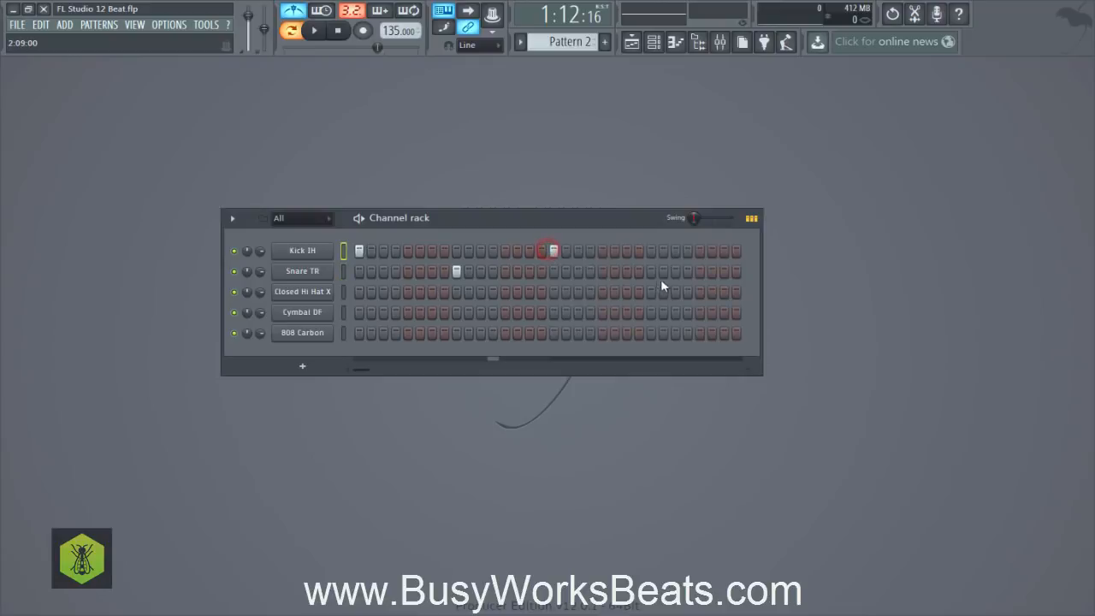
left_click(652, 272)
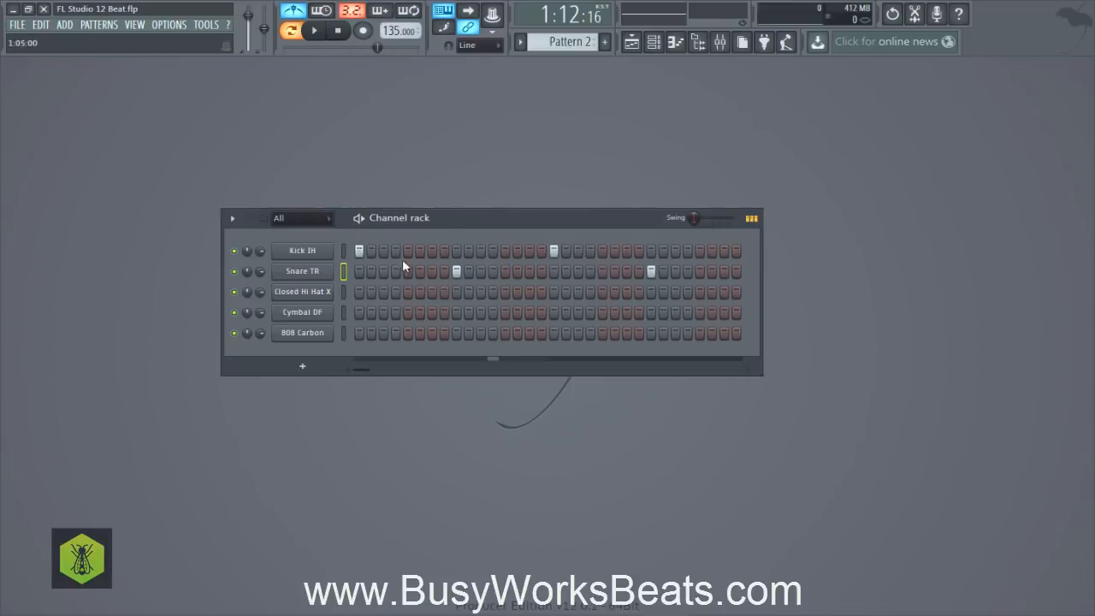
left_click(456, 270)
- Play Pattern 2 to hear the basic kick and snare rhythm against the metronome
left_click(318, 32)
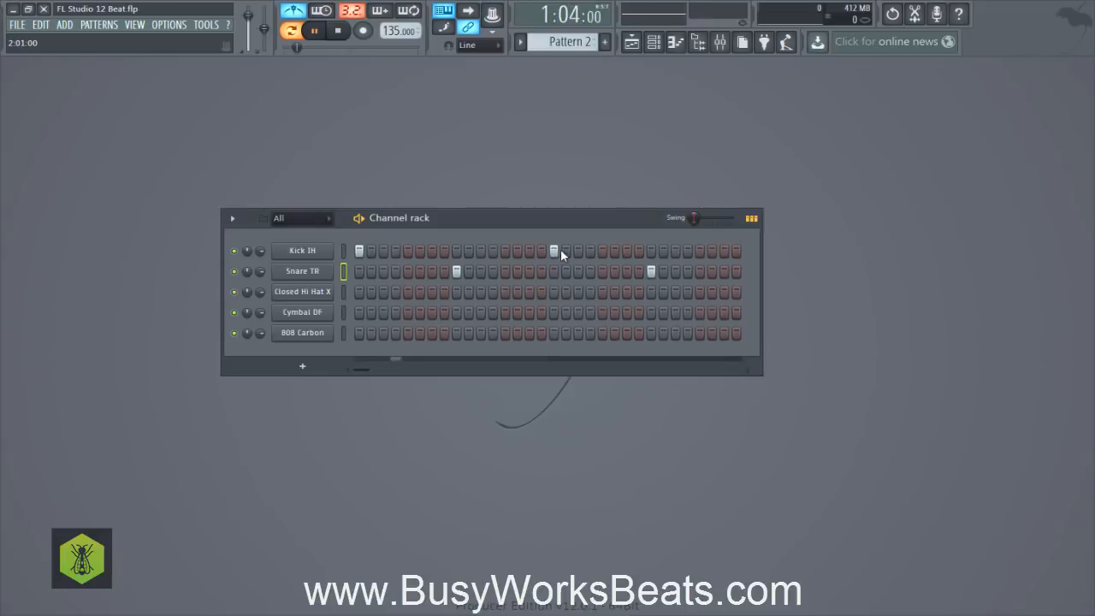
left_click(316, 34)
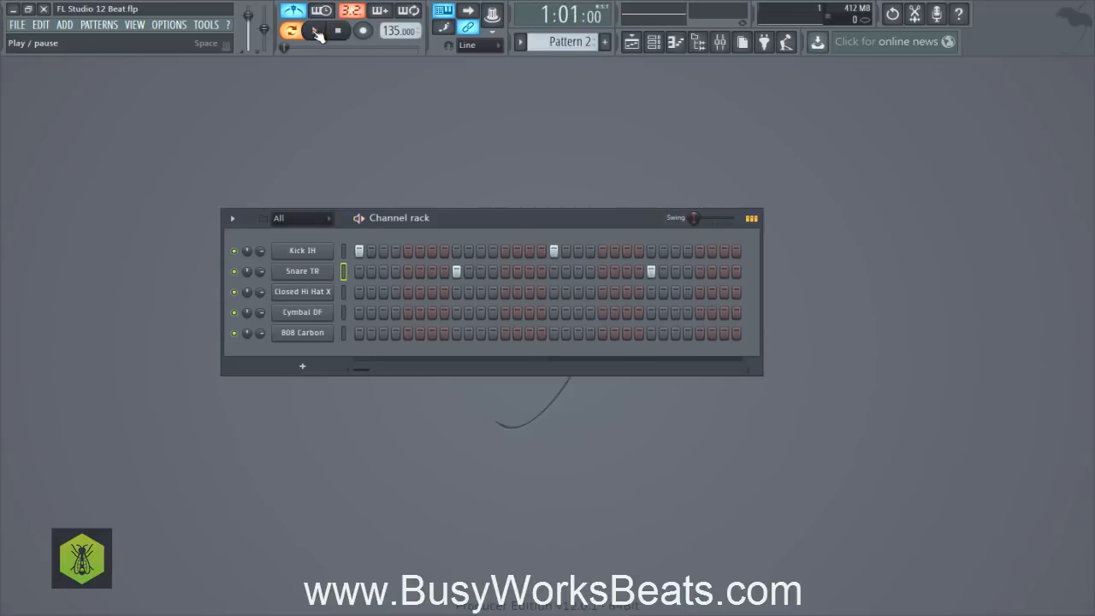
key("space")
key("space")
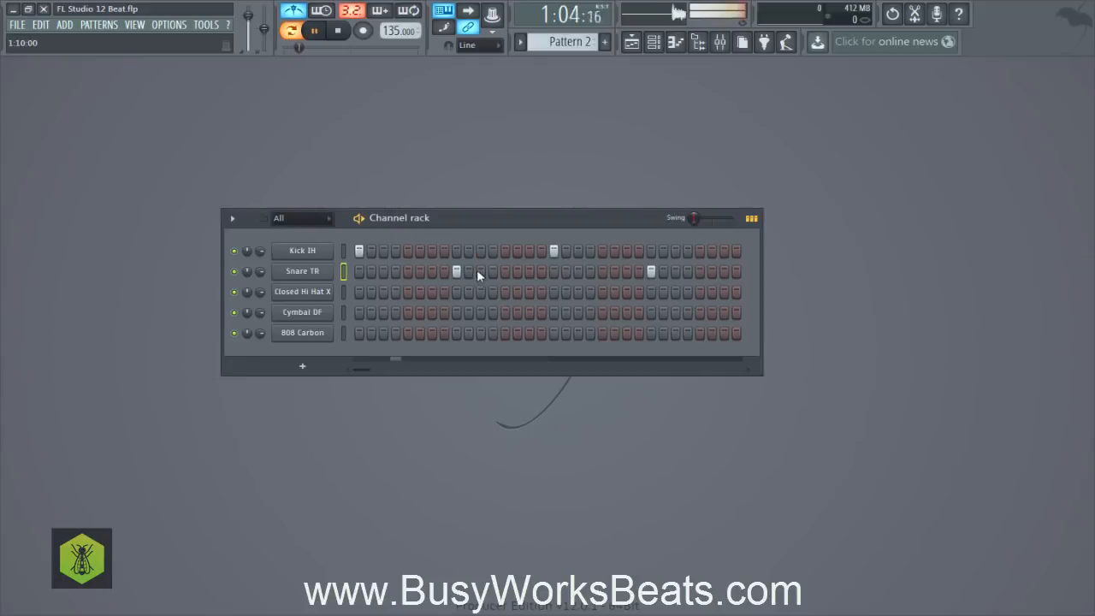
- Remove the kick on step 17 and add Kick IH hits on steps 7, 13, 19 and 21
left_click(554, 252)
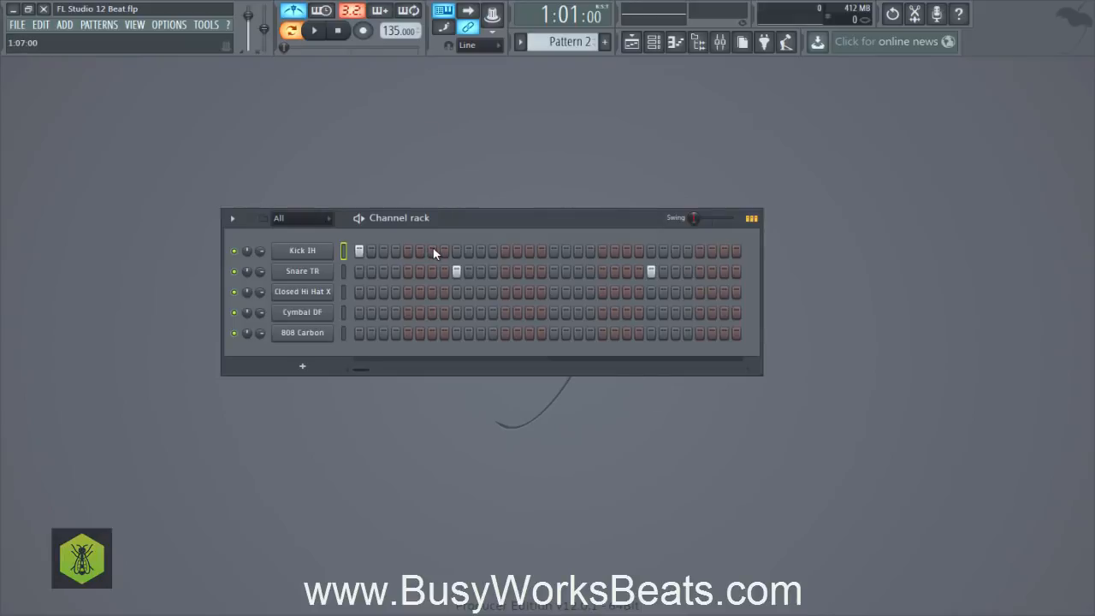
left_click(434, 250)
left_click(504, 251)
key("space")
left_click(578, 250)
left_click(601, 251)
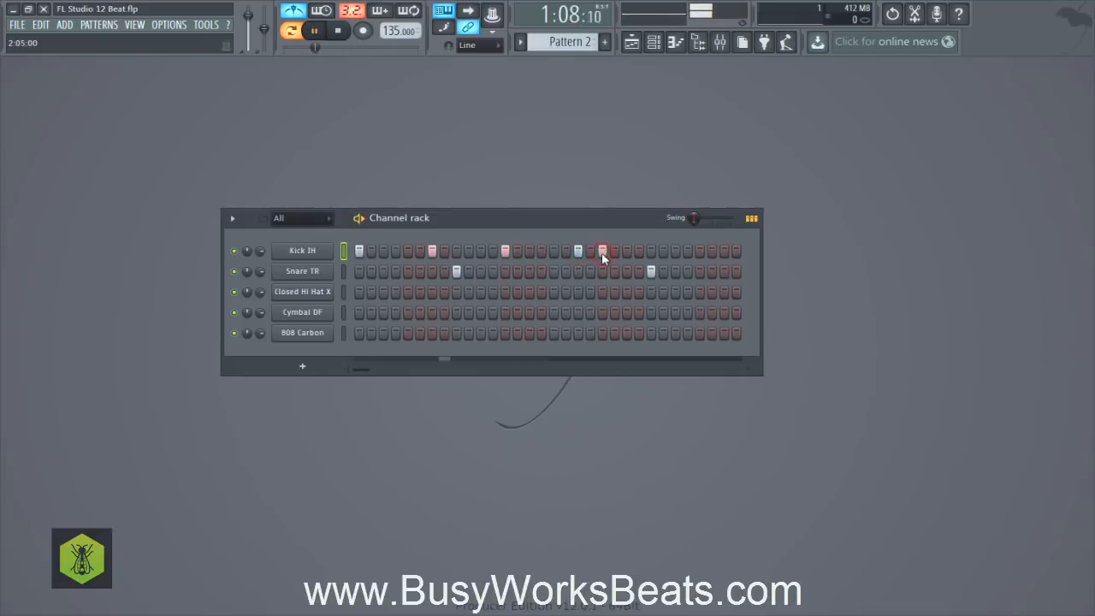
key("space")
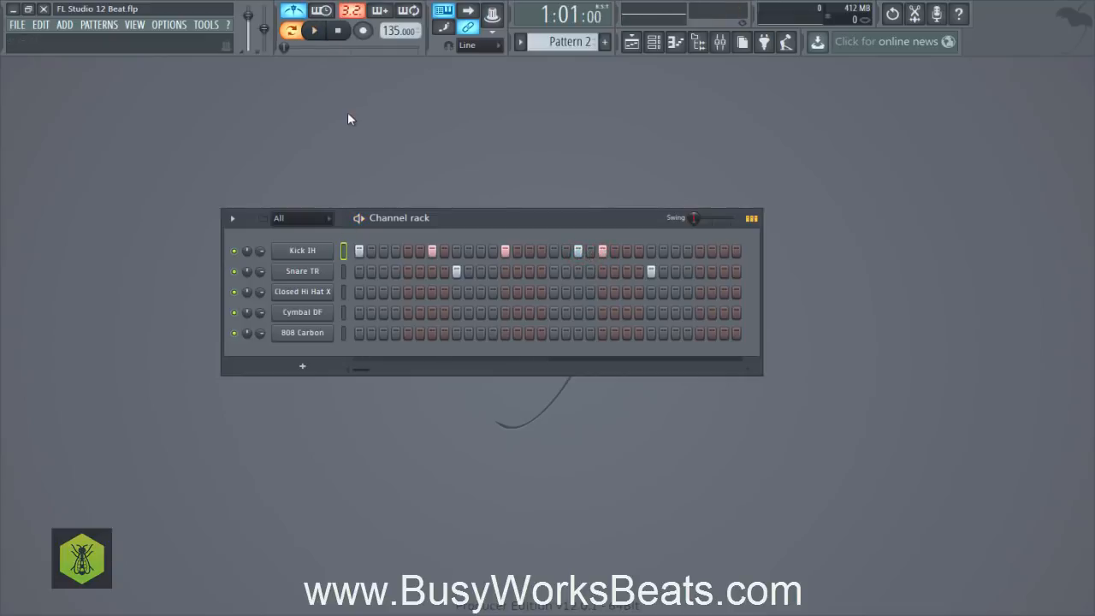
- Play Pattern 2 back to check the revised kick rhythm with the snares
key("space")
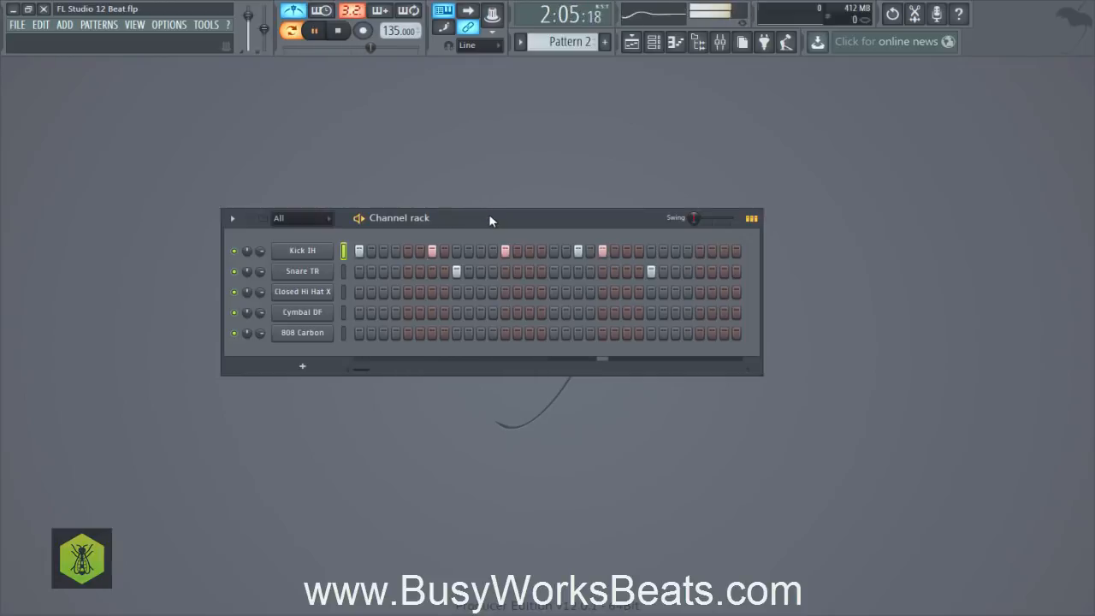
key("space")
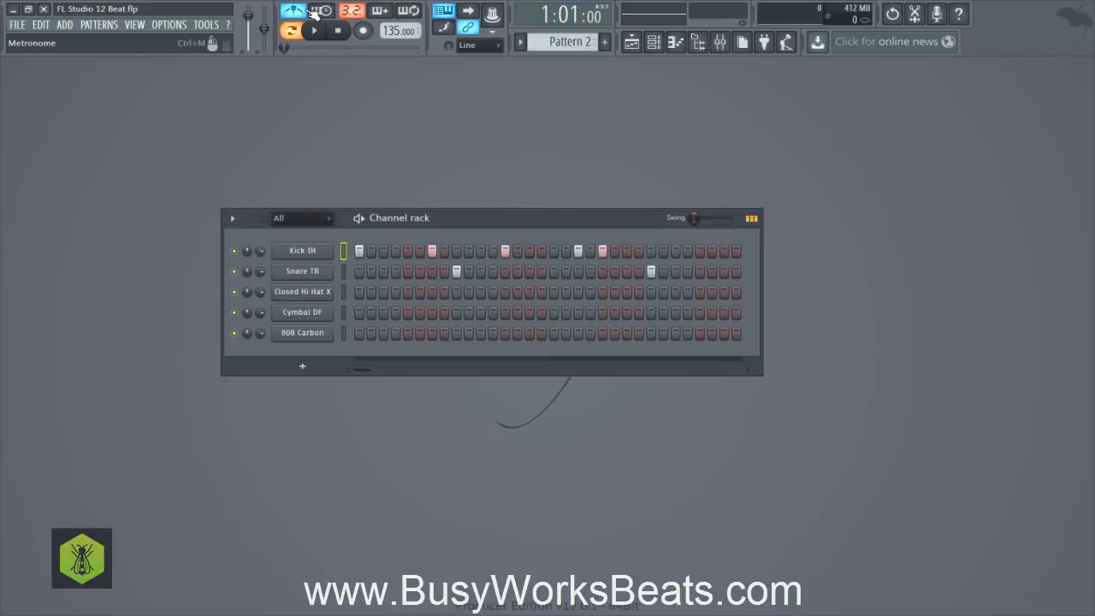
key("space")
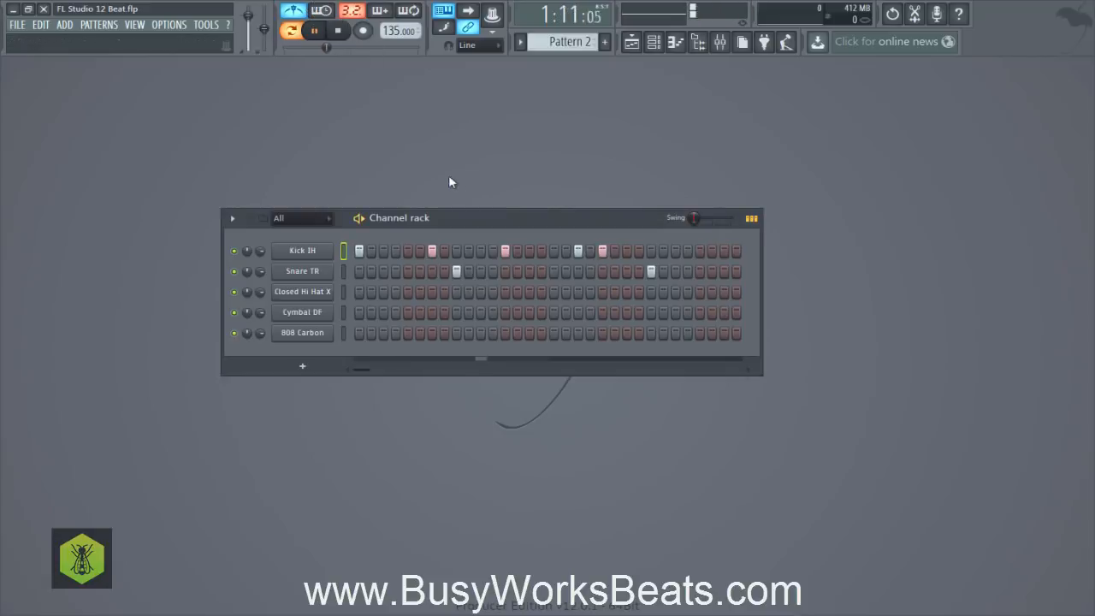
key("space")
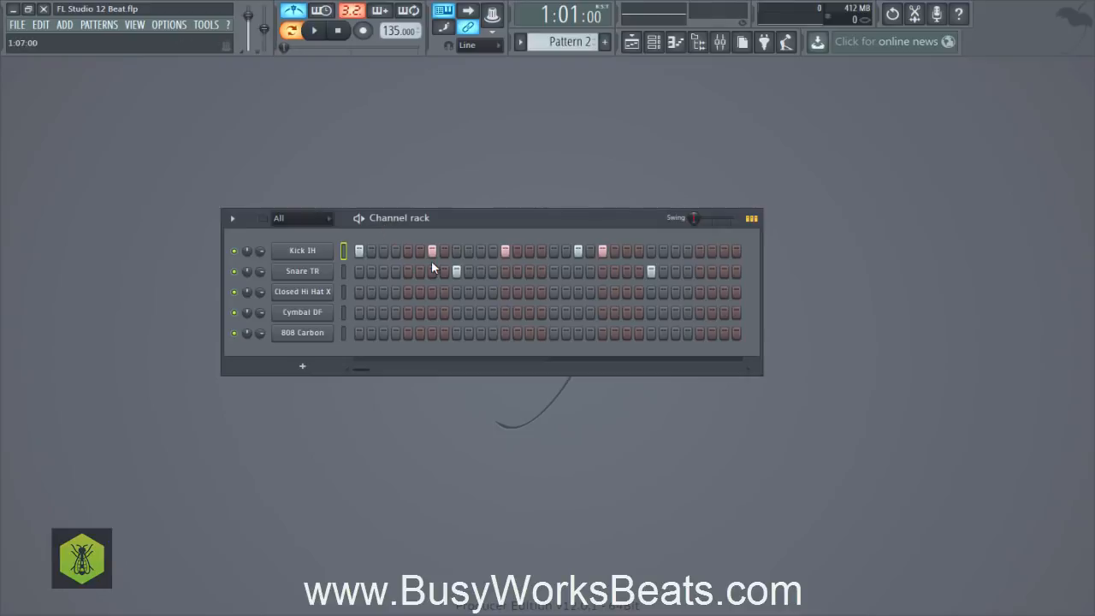
- Clone the Kick IH channel and delete the duplicate
left_click(231, 221)
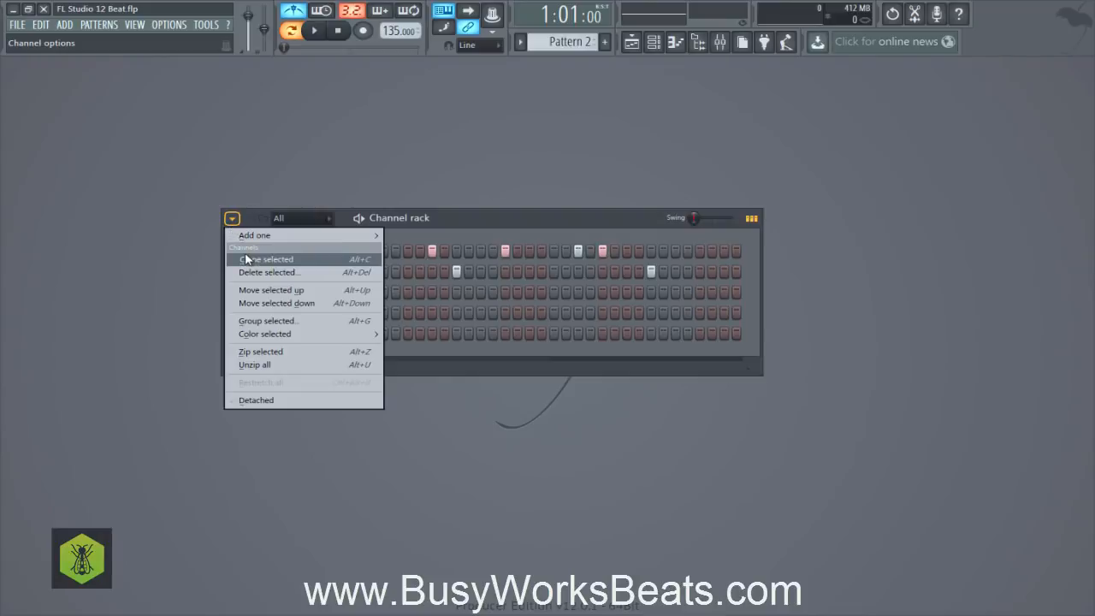
left_click(245, 258)
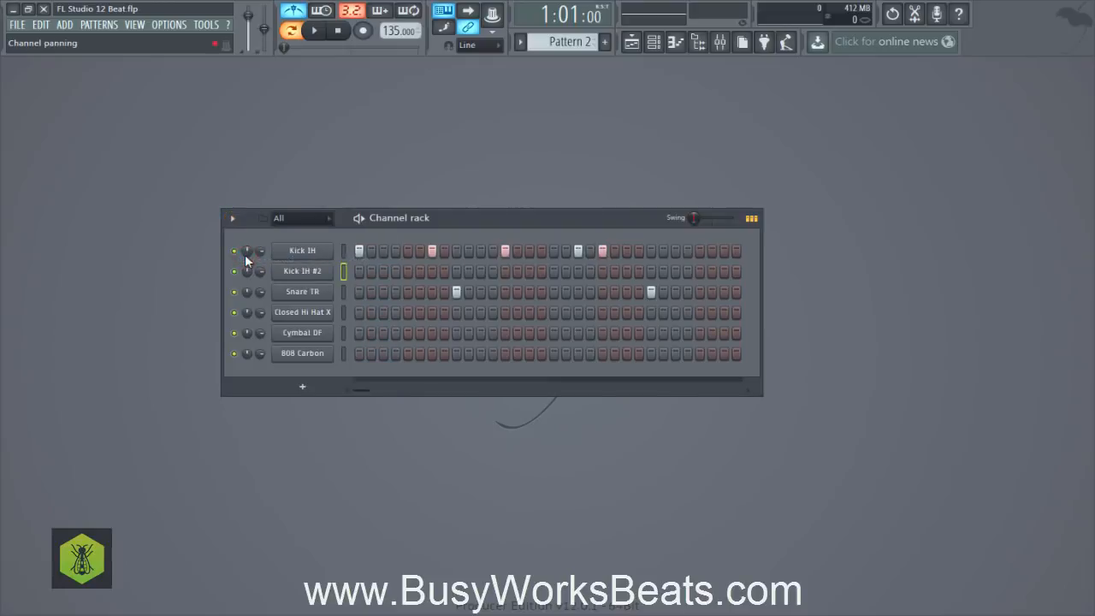
right_click(303, 272)
key("d")
key("Return")
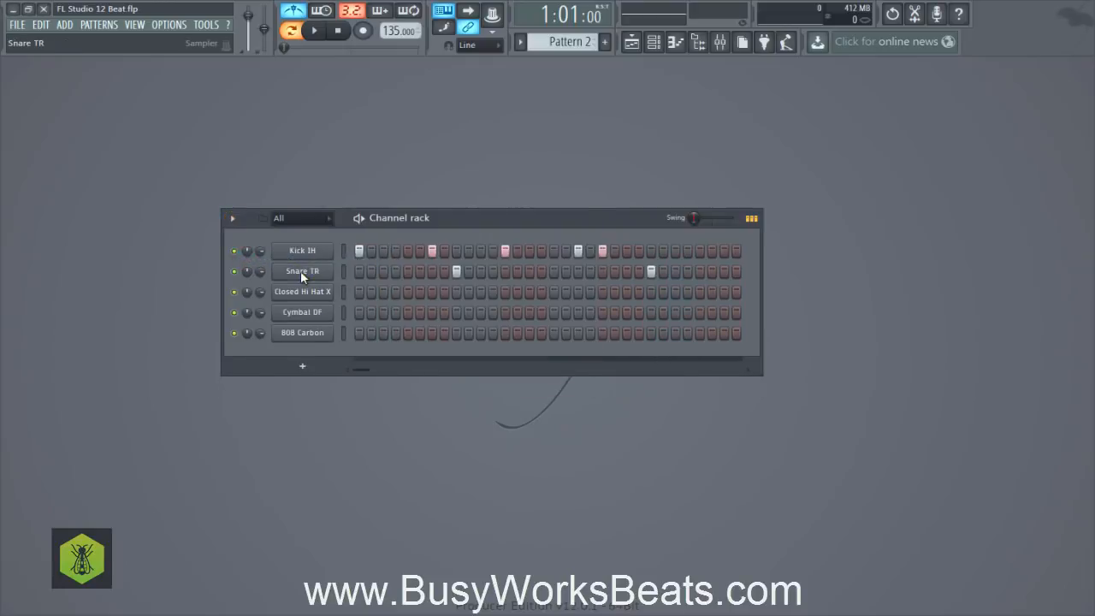
left_click(231, 219)
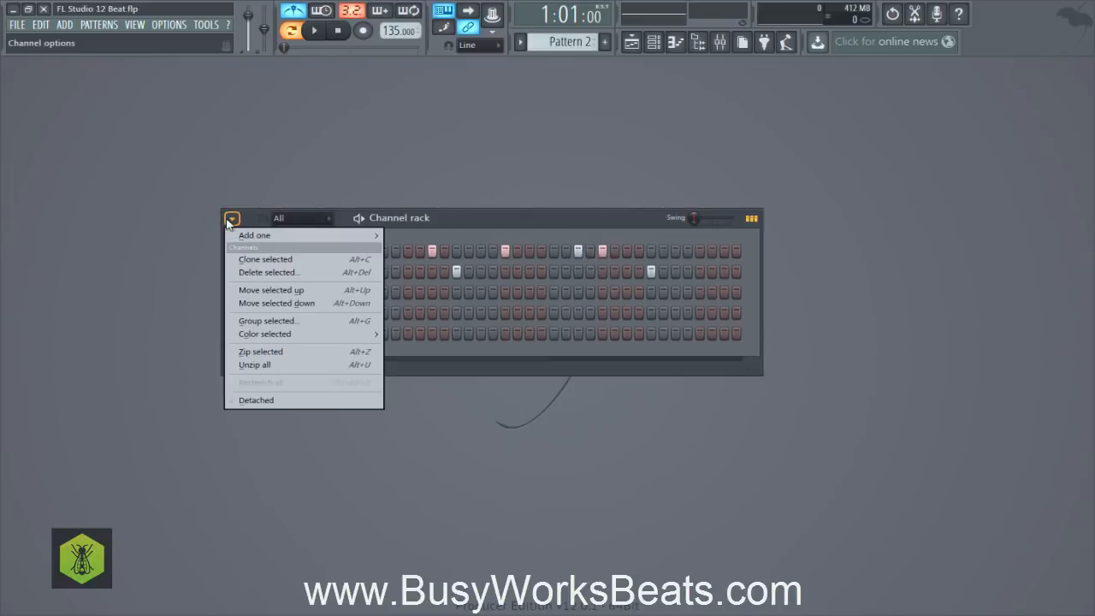
left_click(229, 223)
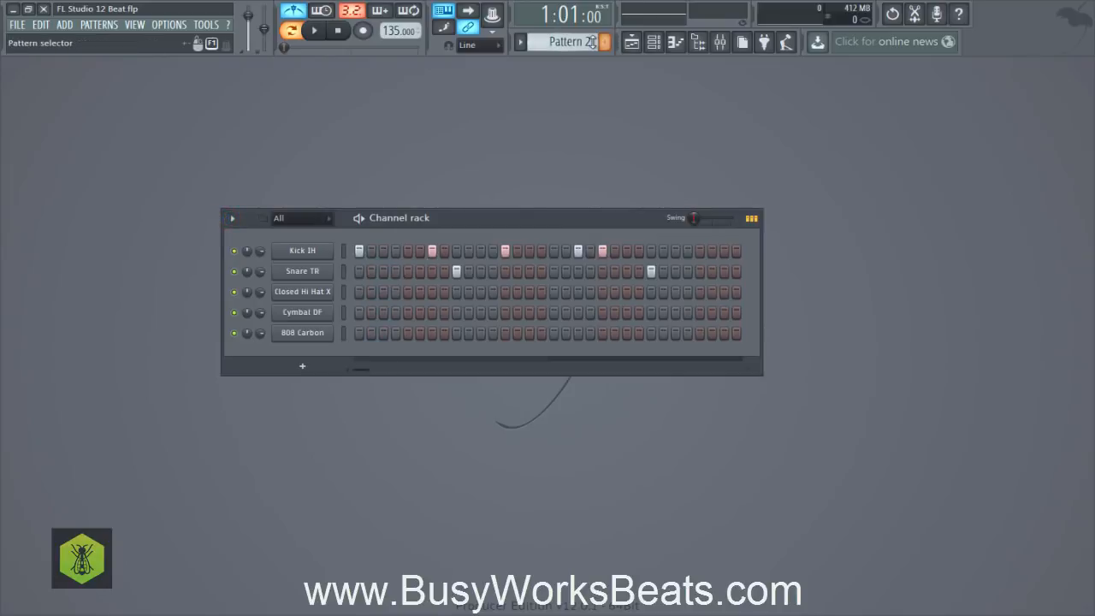
left_click(521, 42)
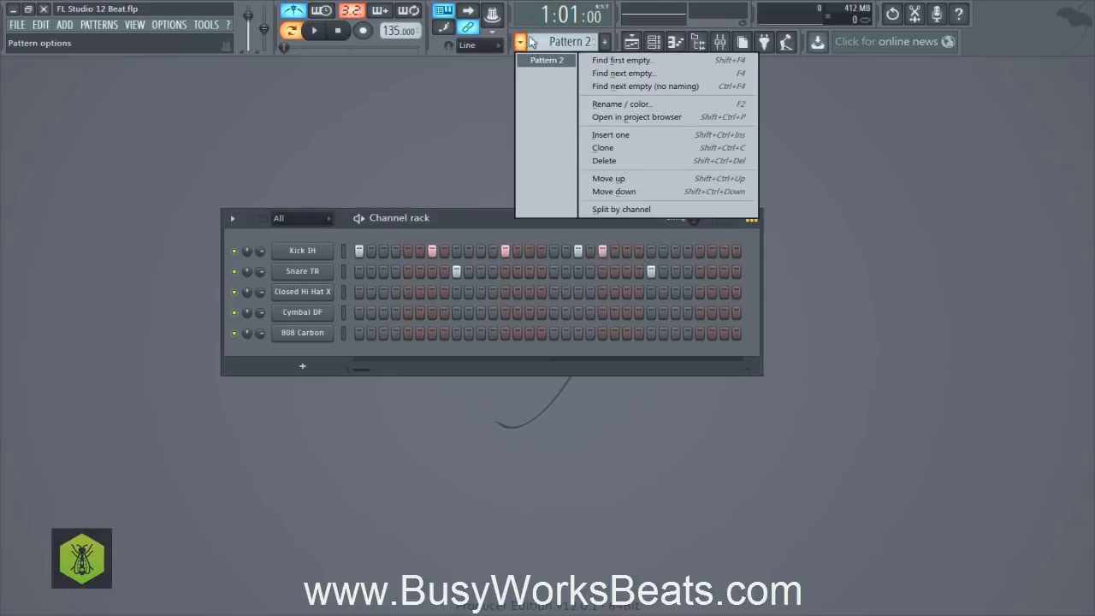
left_click(484, 214)
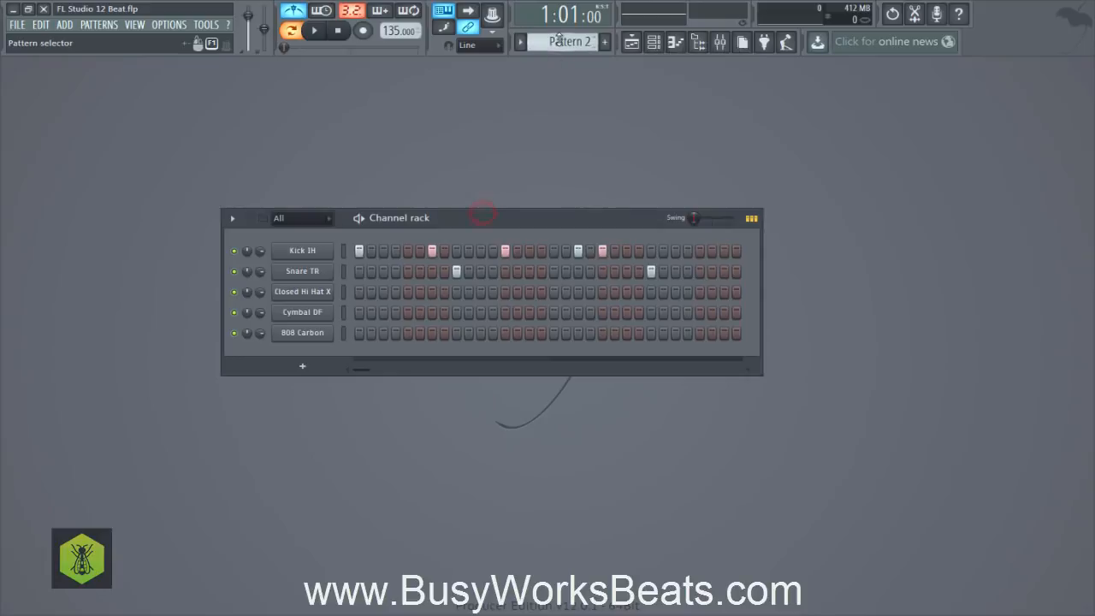
left_click_drag(560, 42, 560, 41)
left_click_drag(558, 40, 559, 32)
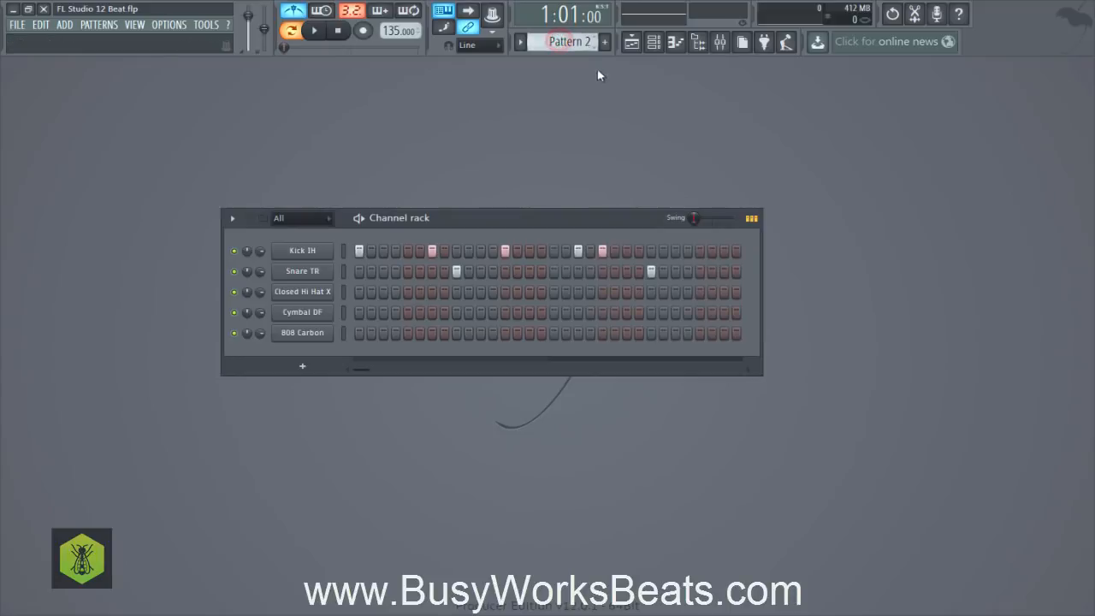
- Clone Pattern 2 as Pattern 3, keeping the same kick and snare steps
left_click(520, 42)
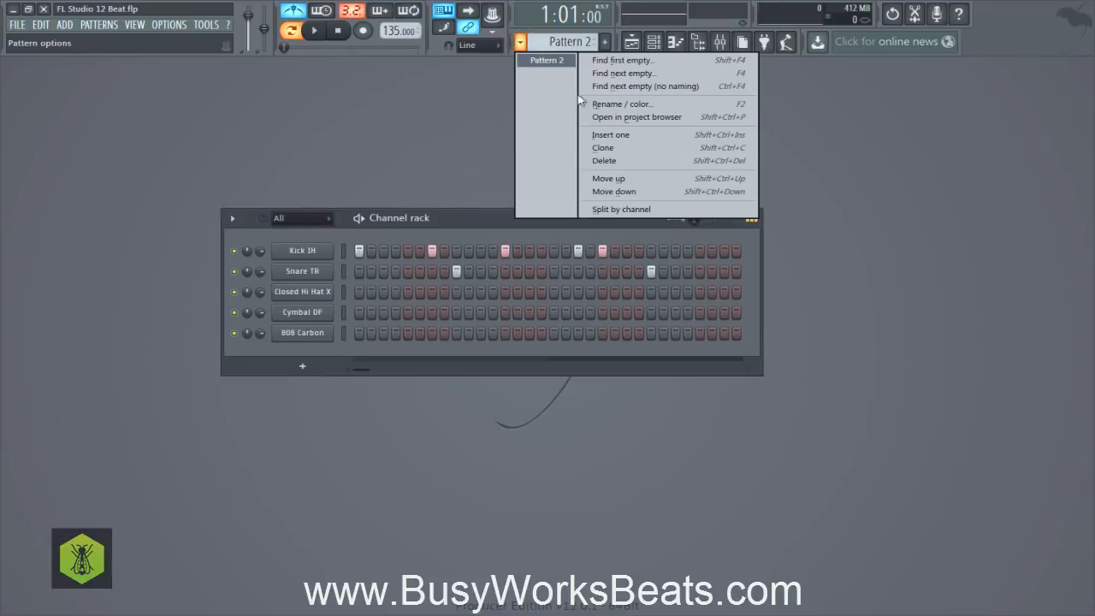
left_click(609, 148)
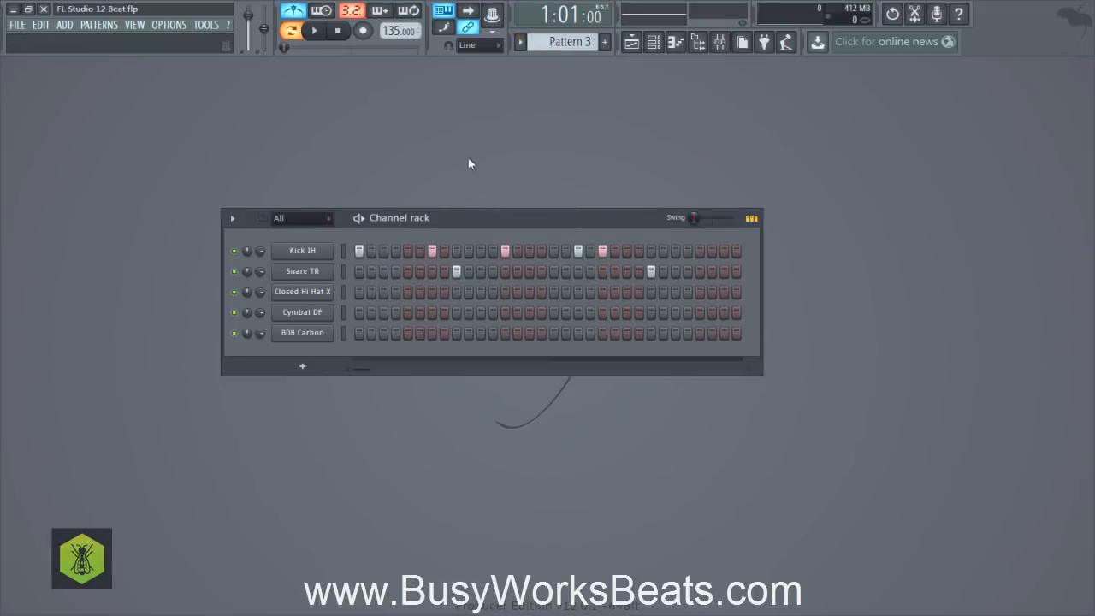
left_click_drag(568, 41, 568, 36)
- Add a kick on step 27 of Pattern 3 and play the pattern to hear the variation
left_click(679, 253)
left_click(316, 30)
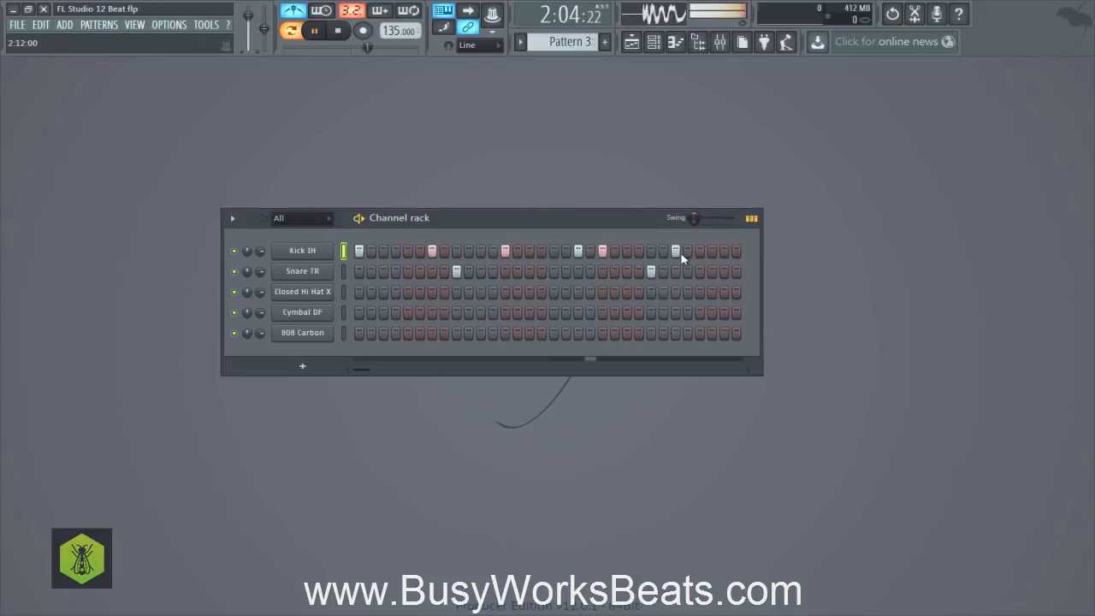
left_click(316, 31)
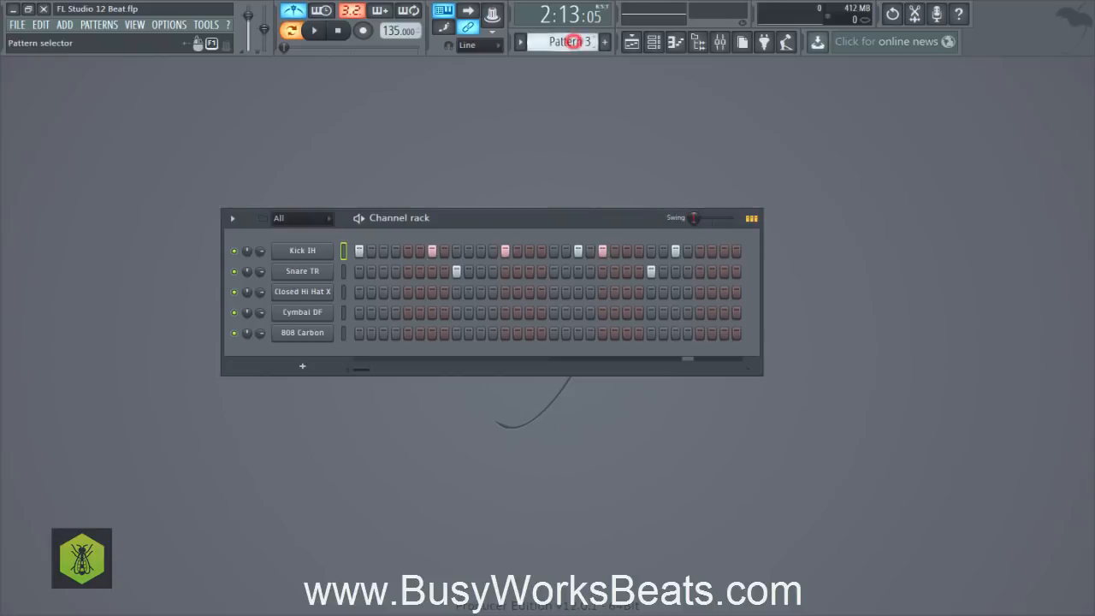
- Open the Playlist and place a Pattern 2 clip at bar 1 on Track 1
left_click(633, 42)
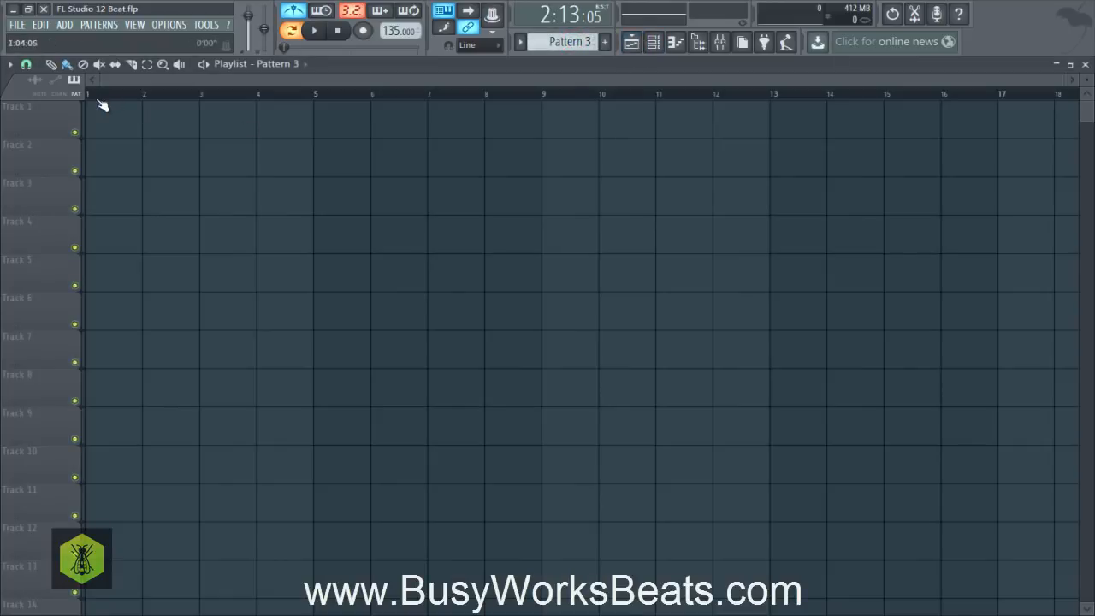
left_click(74, 81)
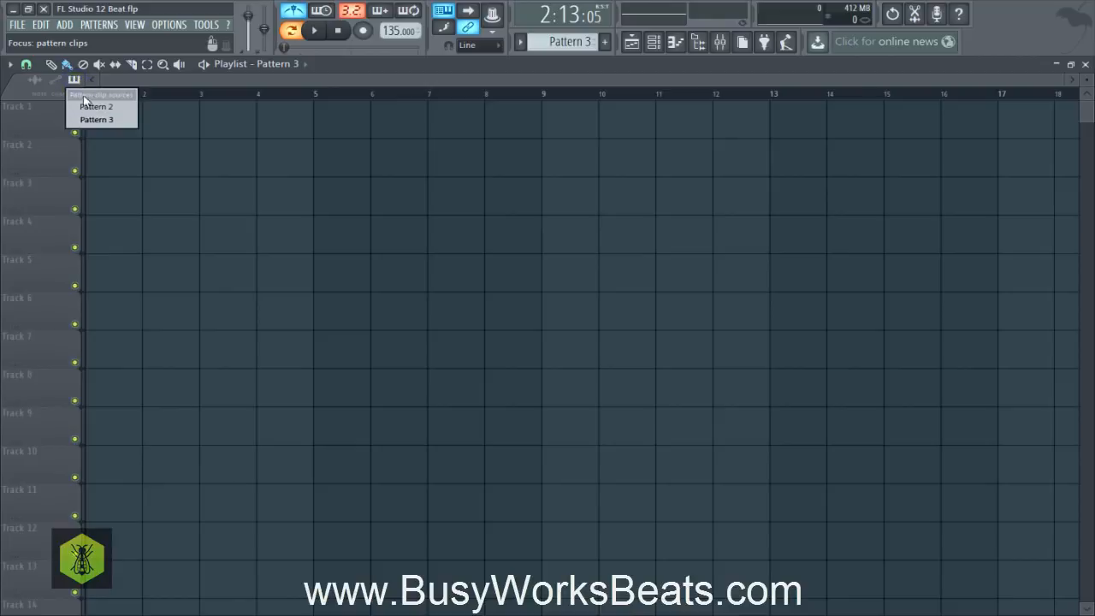
left_click(88, 107)
left_click(94, 110)
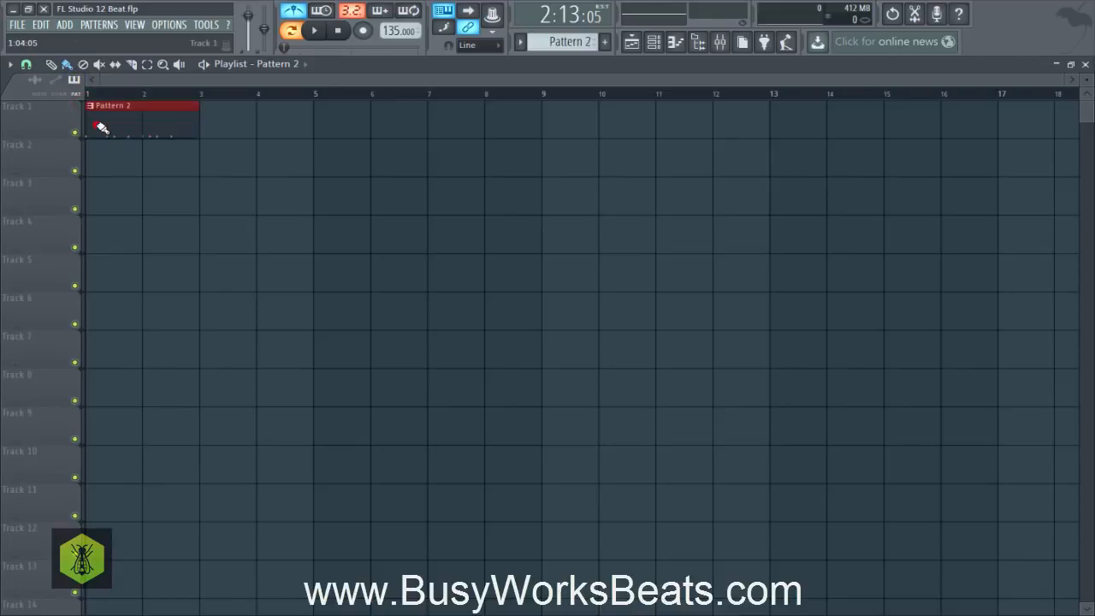
- Place a Pattern 3 clip at bar 3 on Track 1, directly after the Pattern 2 clip
left_click(74, 83)
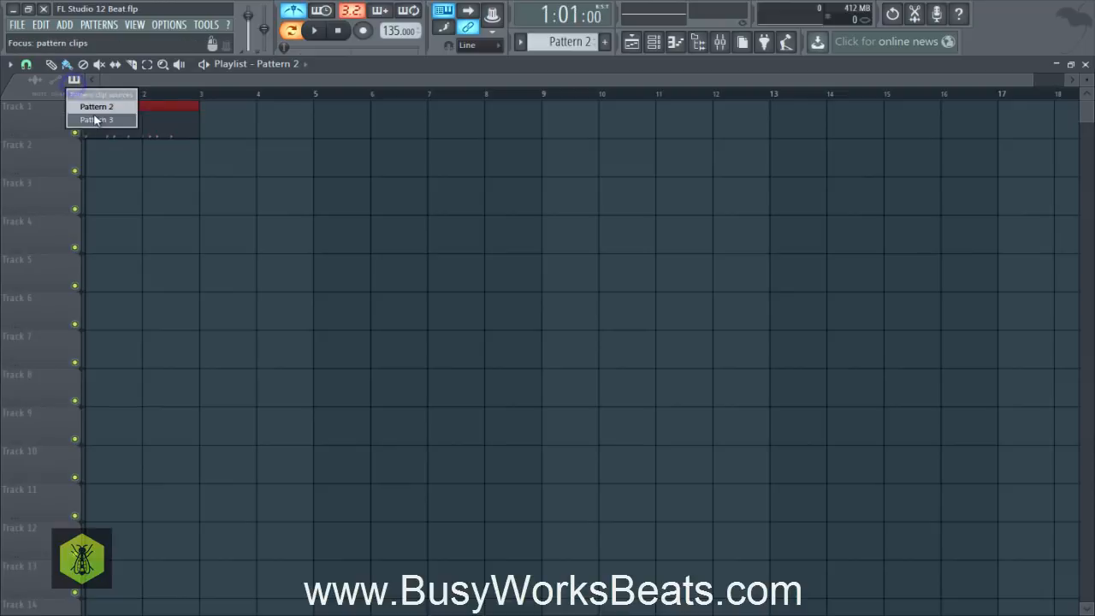
left_click(94, 120)
left_click(209, 116)
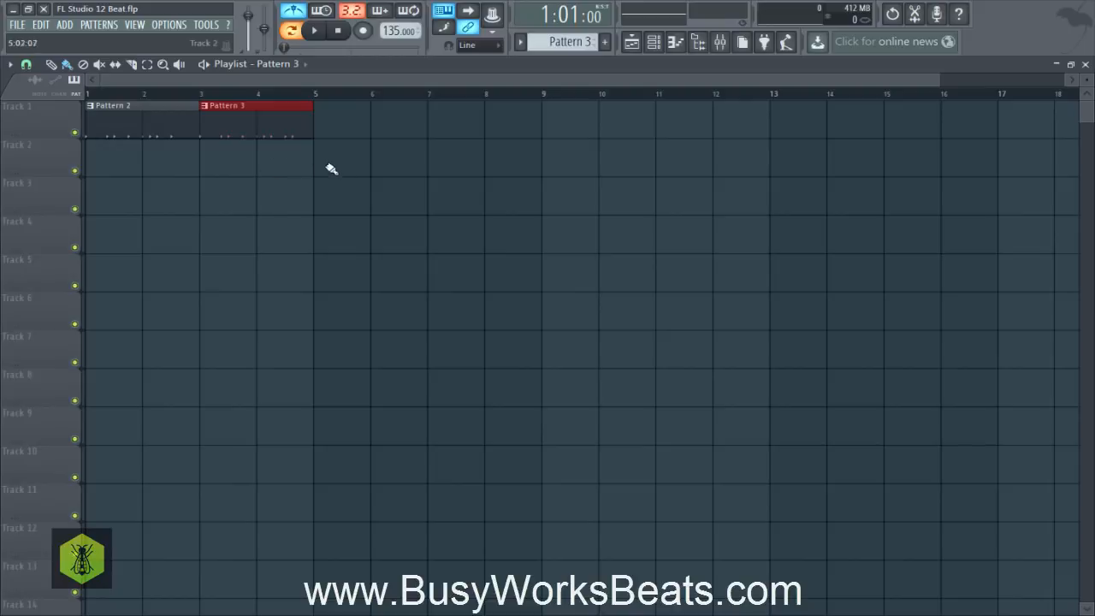
- Try to copy and paste the Pattern 2 and Pattern 3 clips on Track 1
left_click_drag(354, 176, 94, 130)
key("ctrl+c")
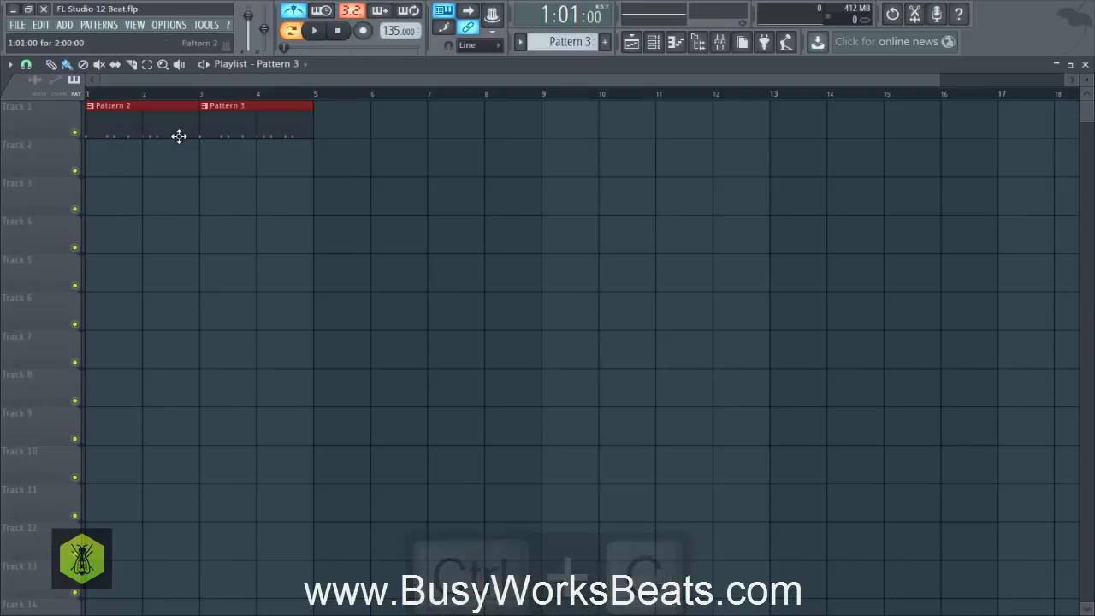
key("ctrl+v")
left_click(210, 124)
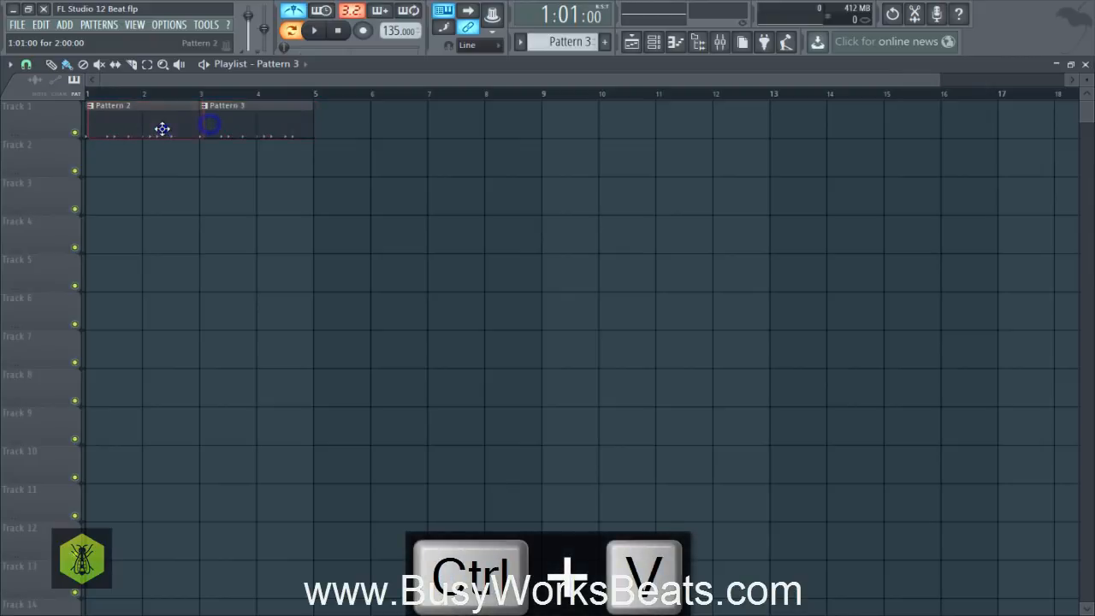
right_click(162, 129)
left_click_drag(267, 134, 128, 121)
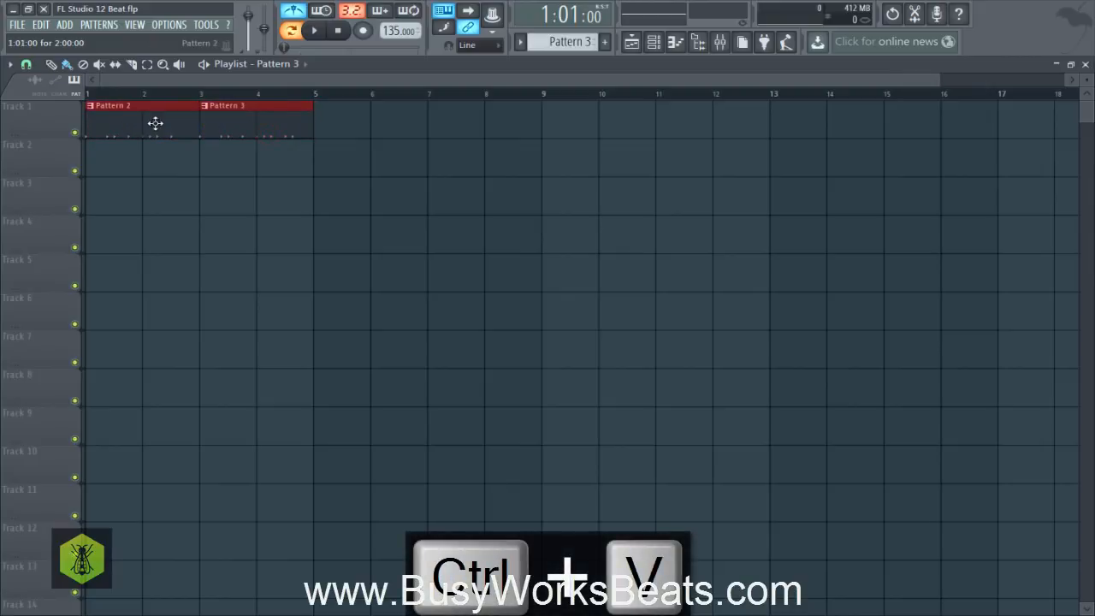
- Set the Playlist snap to Bar
left_click(26, 66)
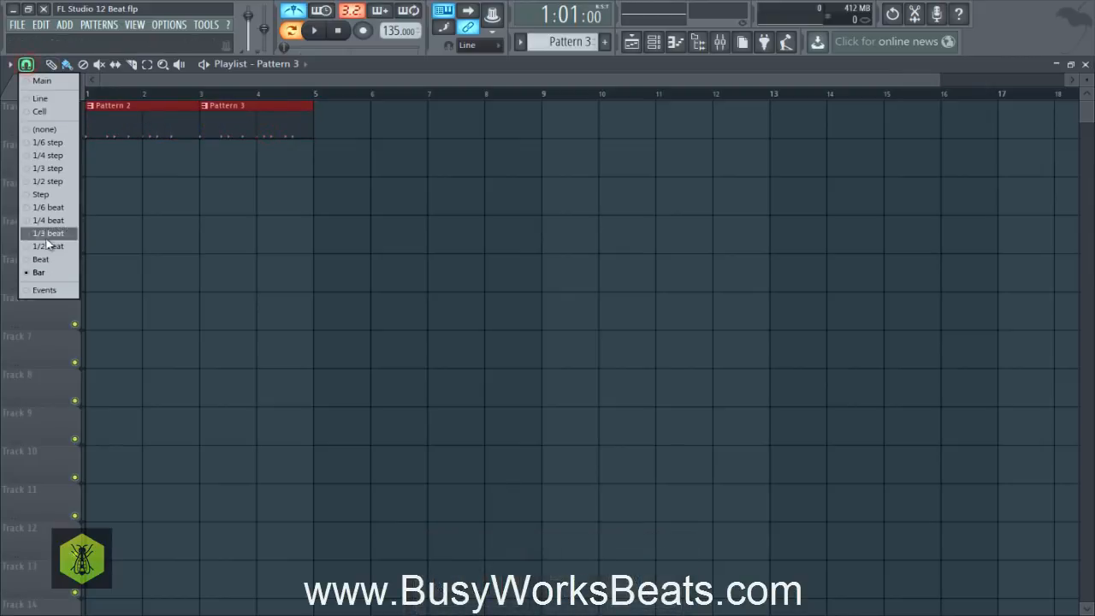
left_click(49, 272)
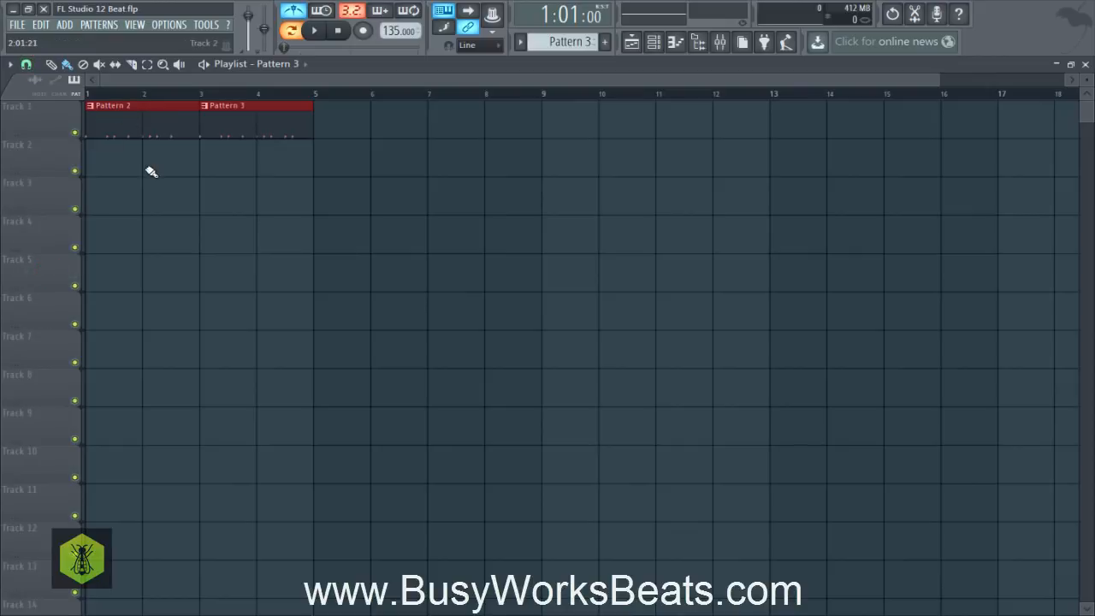
left_click(131, 64)
left_click(147, 66)
left_click_drag(261, 125, 146, 125)
right_click(174, 166)
- Continue Track 1 with a Pattern 2 clip at bar 5 and a Pattern 3 clip at bar 7
left_click(89, 104)
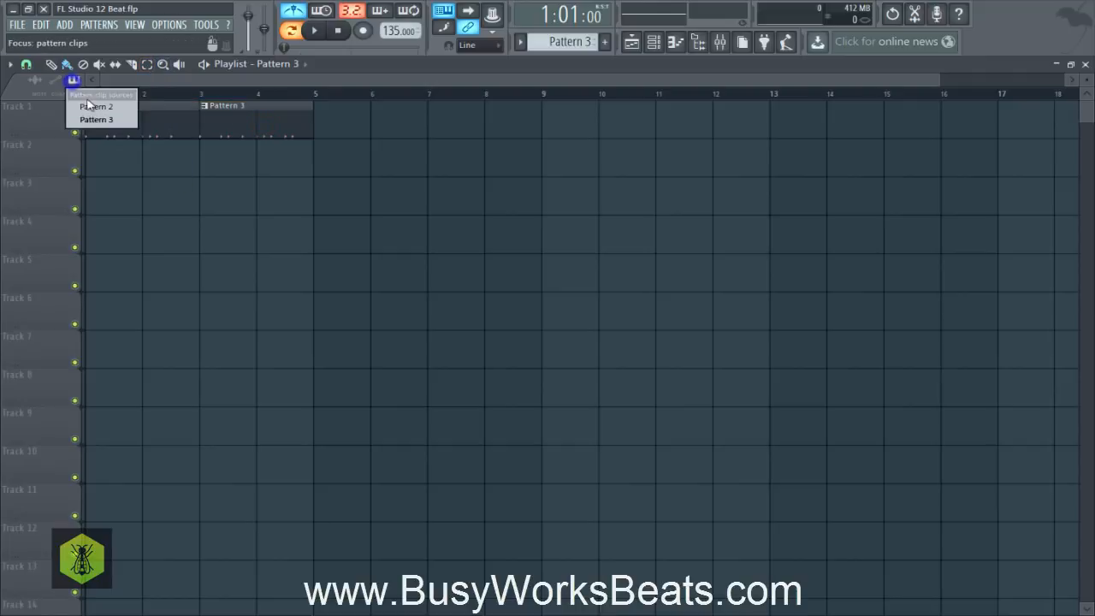
left_click(325, 137)
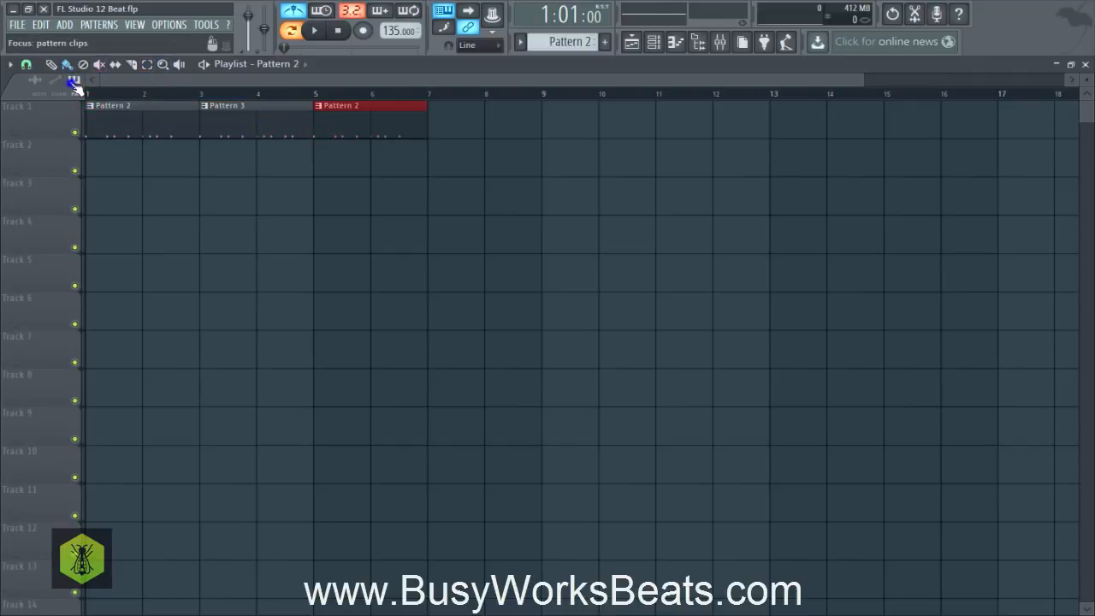
left_click(74, 83)
left_click(97, 119)
left_click(435, 134)
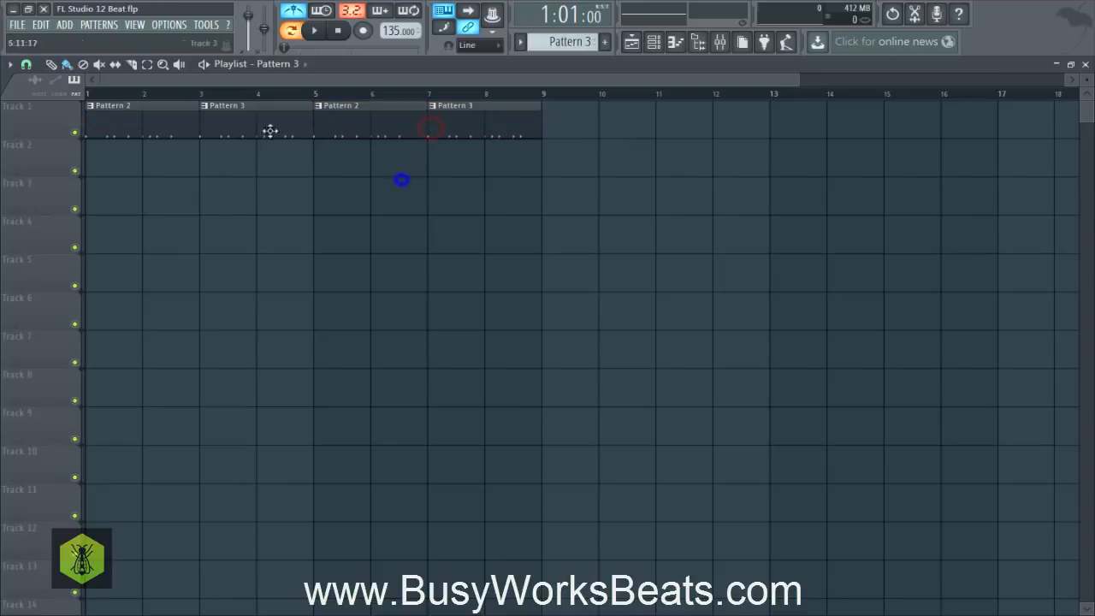
- Duplicate the four Track 1 clips as a block starting at bar 9, filling the track through bar 16
left_click_drag(515, 100, 462, 130)
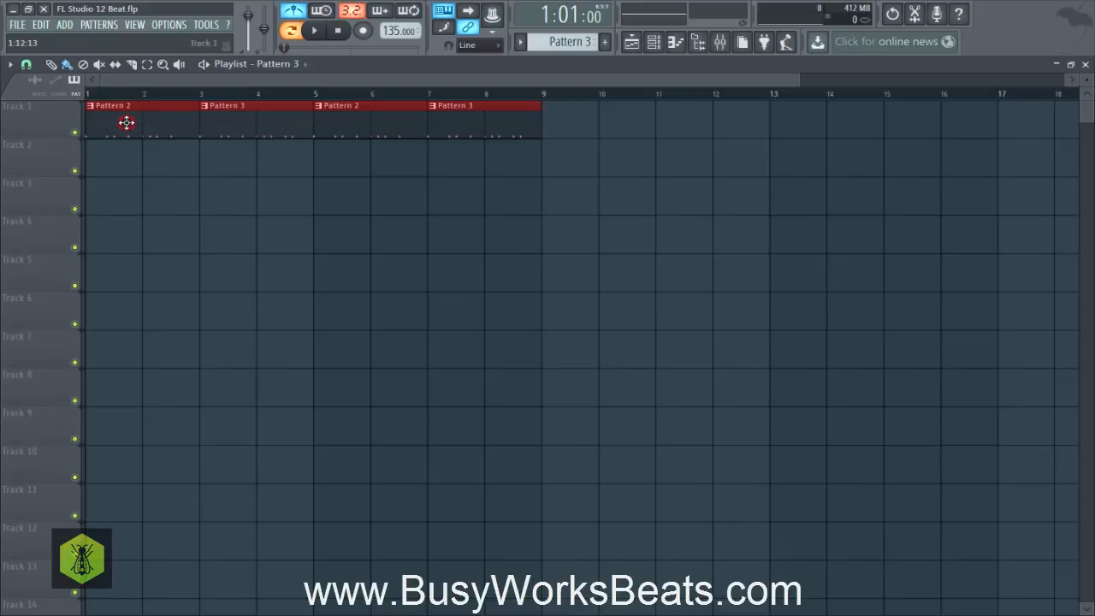
left_click_drag(125, 120, 533, 126)
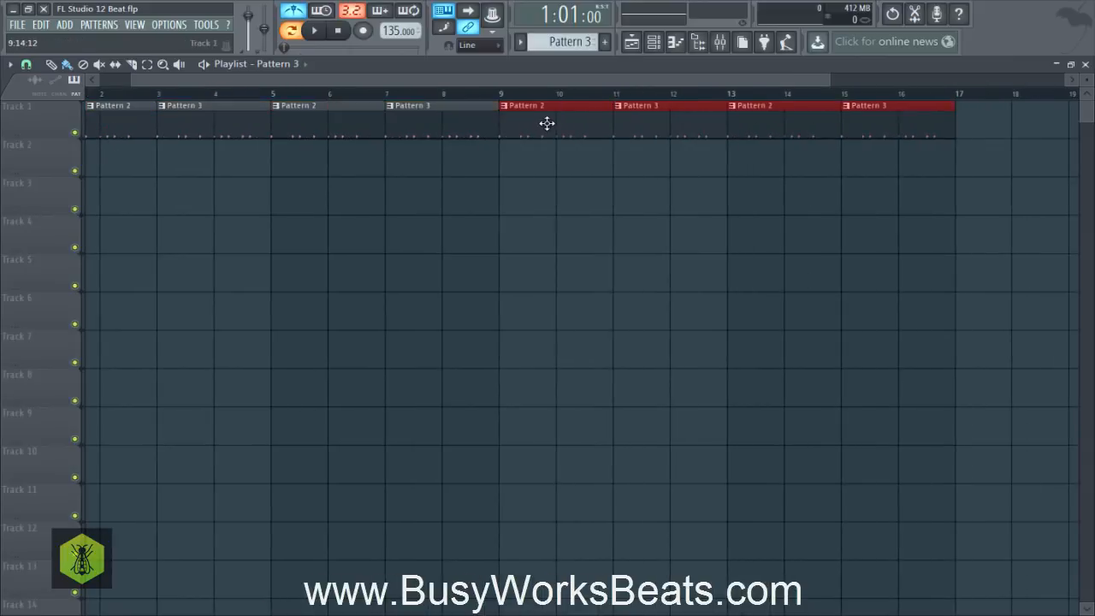
scroll(436, 99, "down", 3)
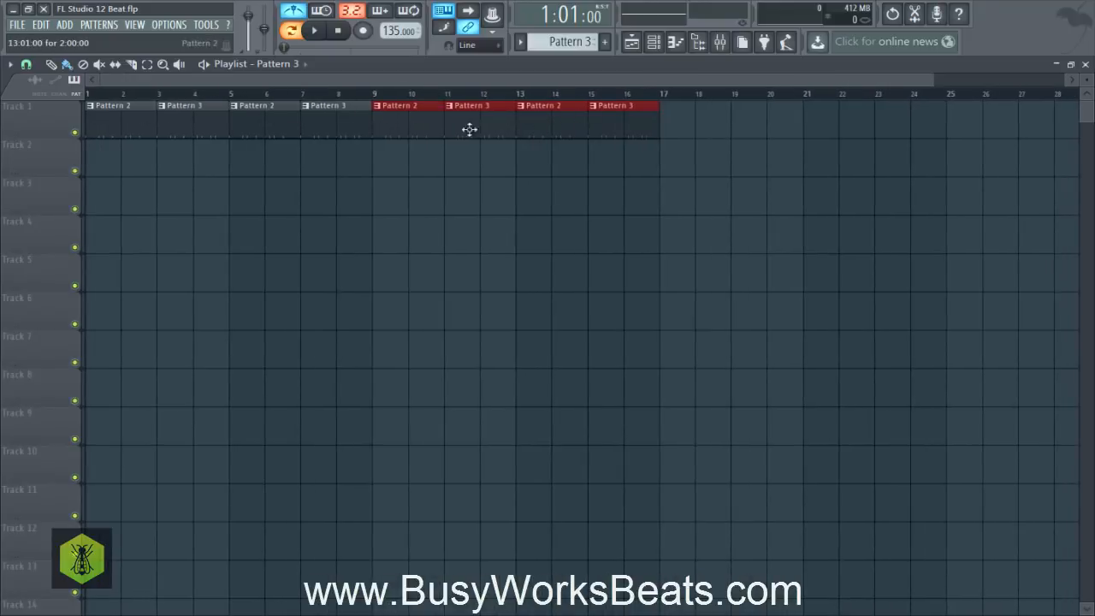
left_click(338, 172)
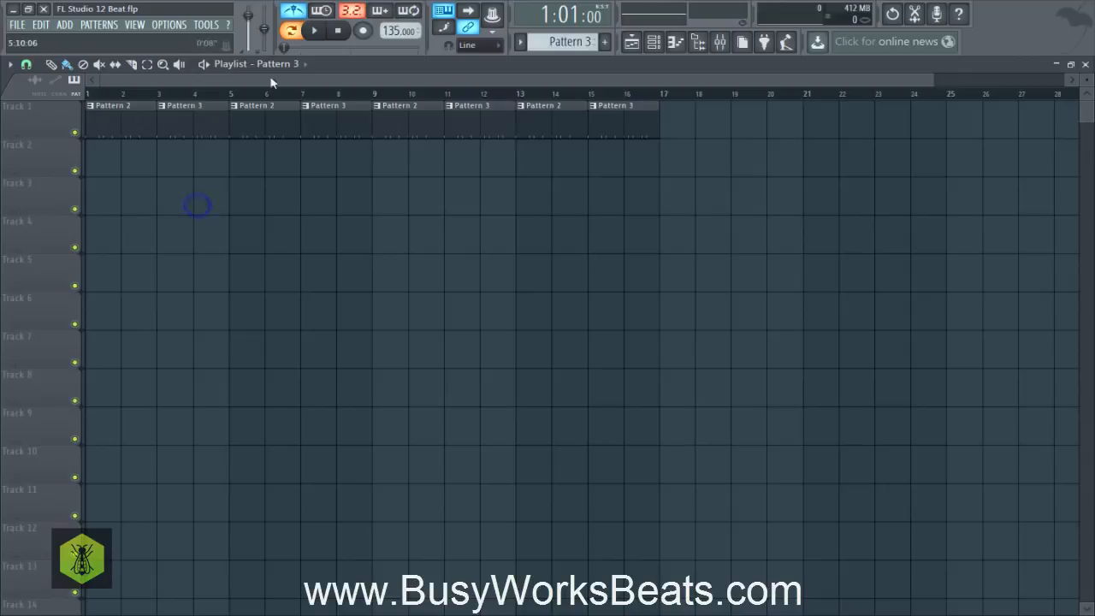
- Switch playback to song mode and play the arrangement from the start to check it
left_click(294, 35)
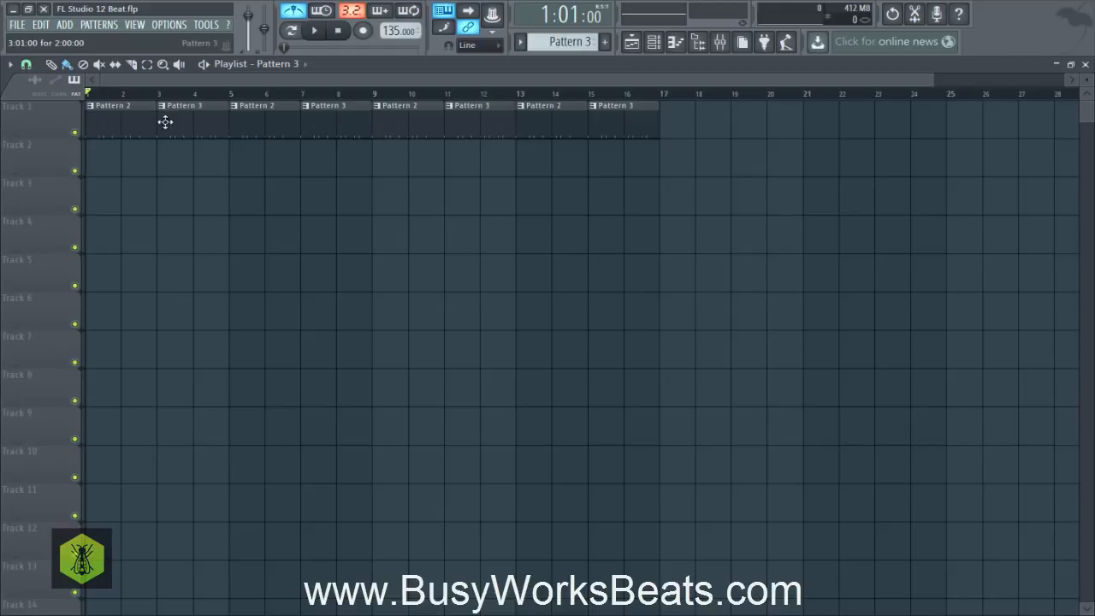
key("space")
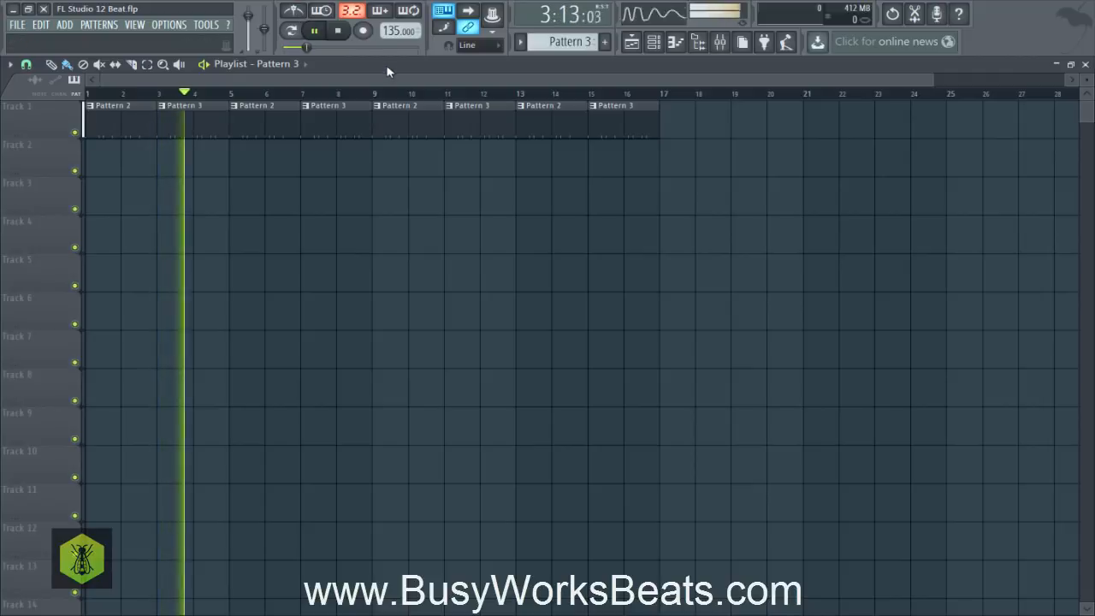
key("space")
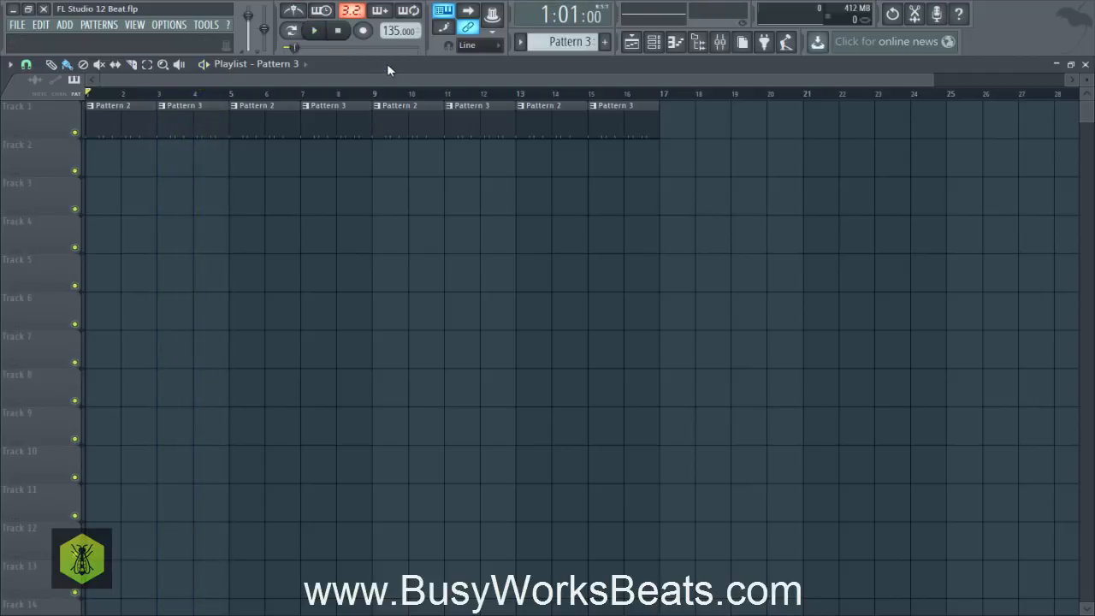
- Rename Track 1 as DRUMS and color it green
right_click(42, 115)
left_click(69, 105)
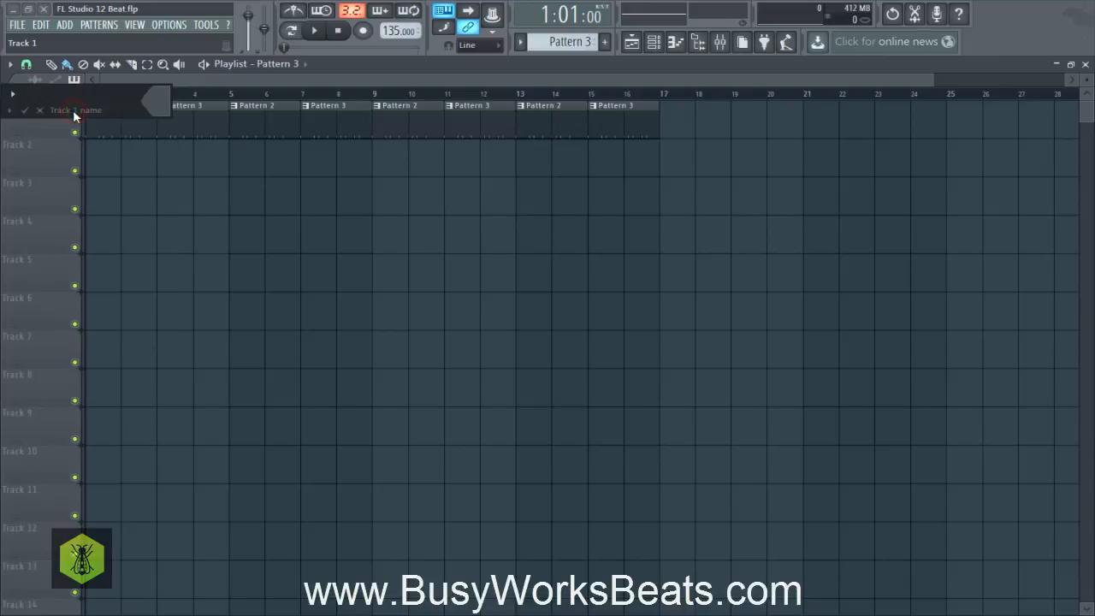
type("DRUMS")
left_click(155, 114)
left_click(226, 91)
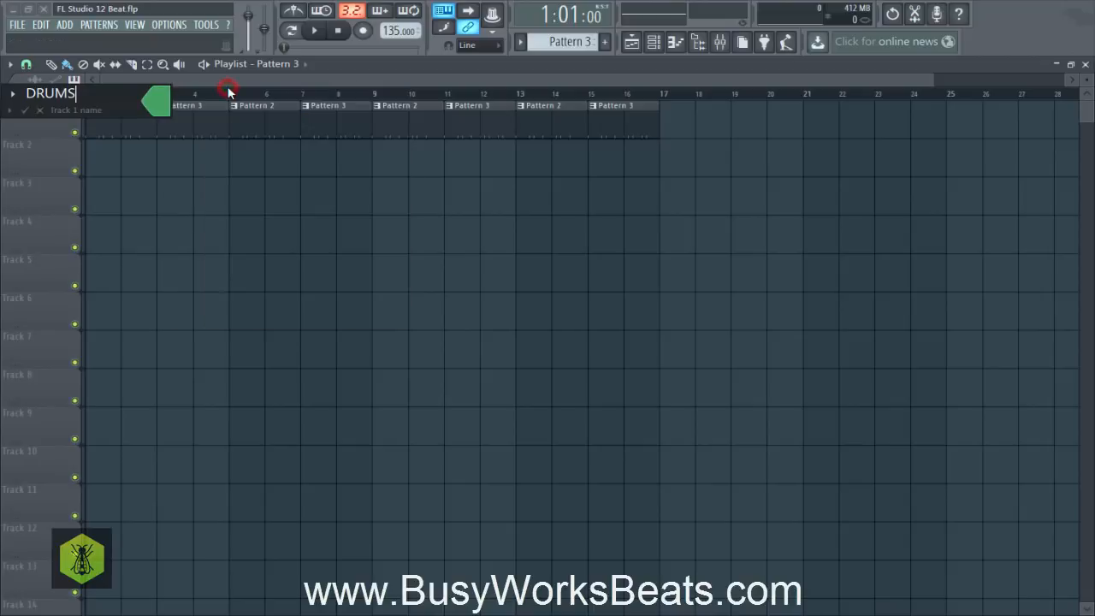
left_click(285, 209)
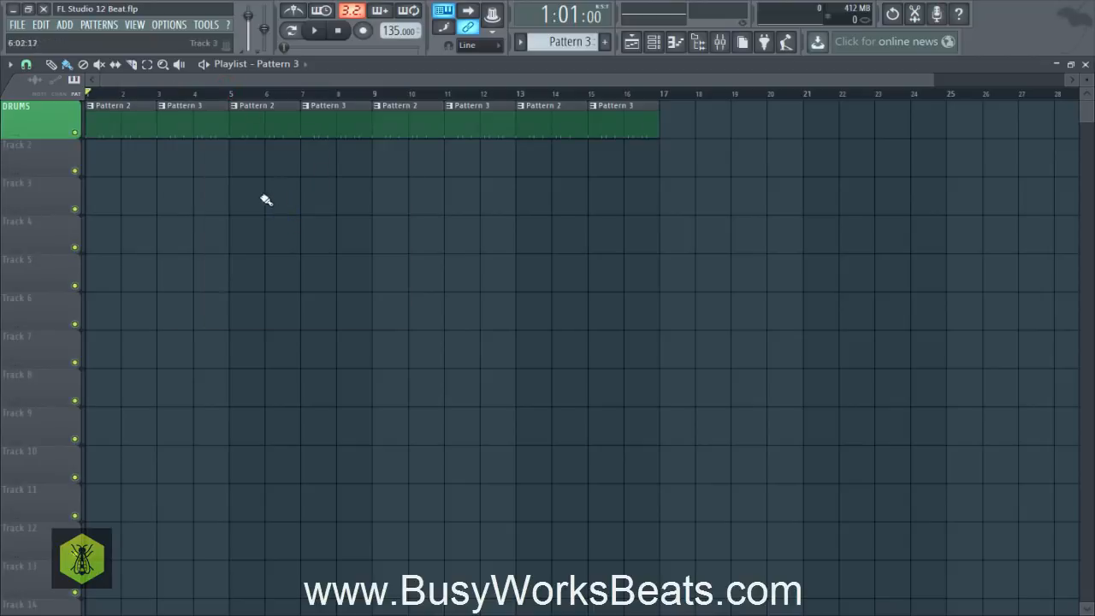
- Rename Track 2 as Percussion and color it purple
right_click(35, 150)
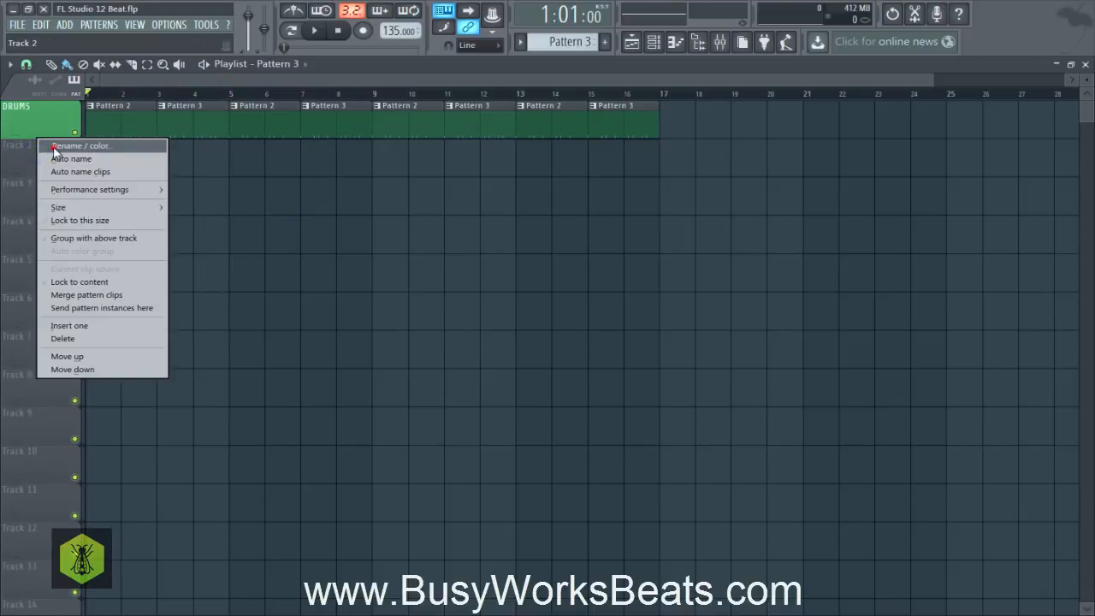
left_click(54, 147)
type("Percu")
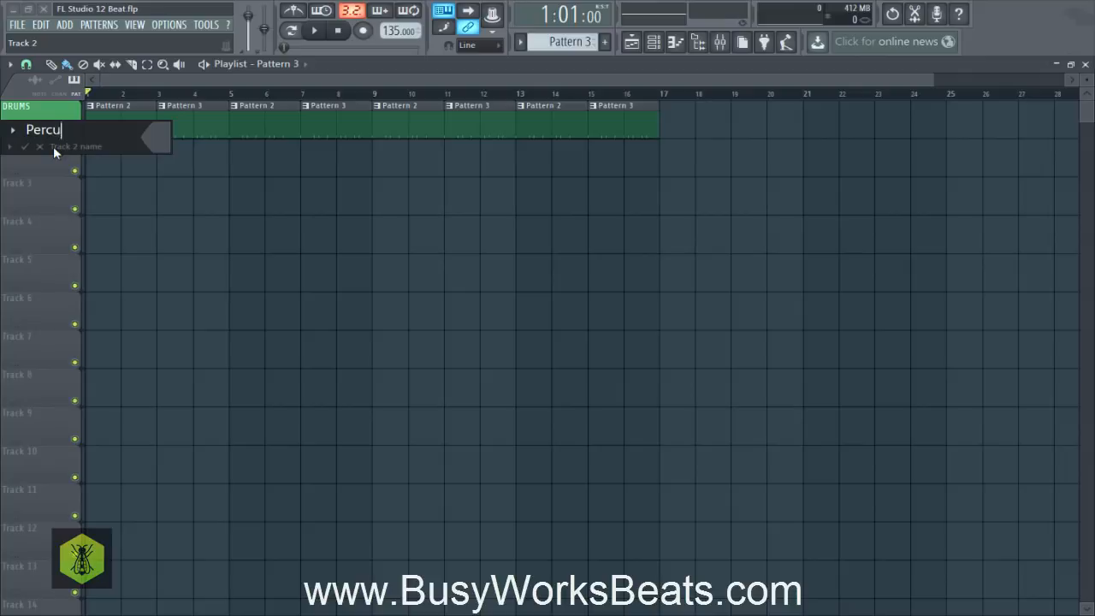
type("ssion")
left_click(165, 150)
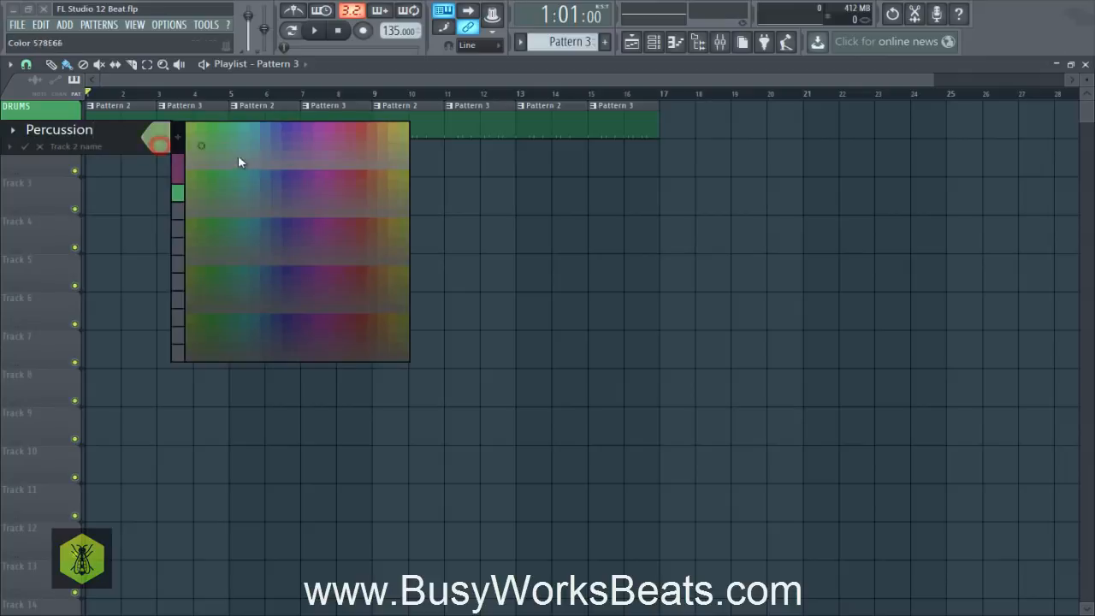
left_click(284, 146)
key("Return")
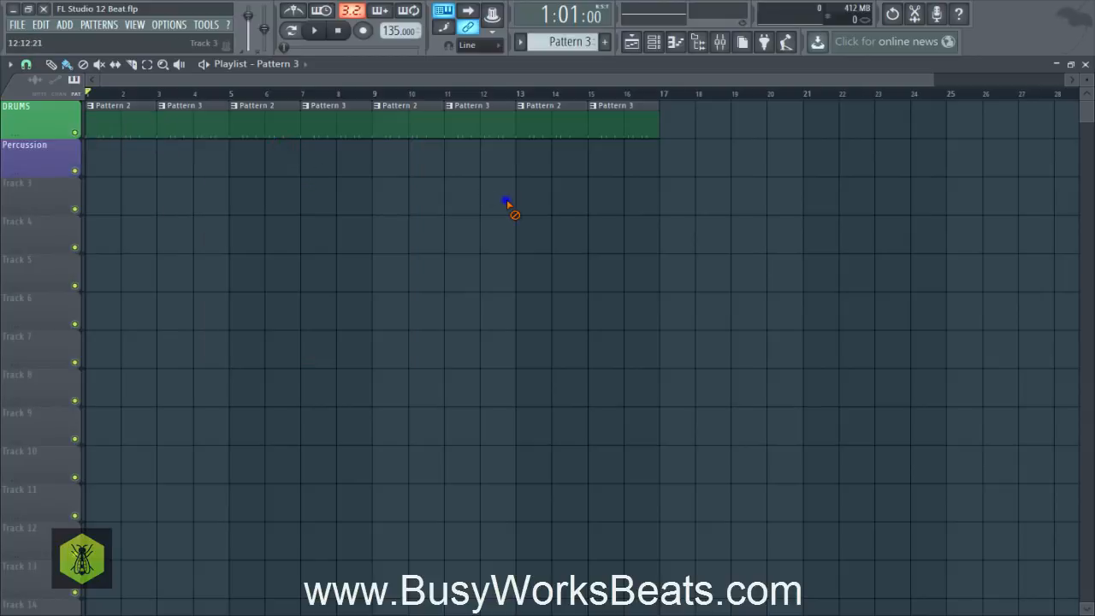
- Switch the channel rack to a new Pattern 4 and add a closed hi-hat on step 1
left_click(653, 45)
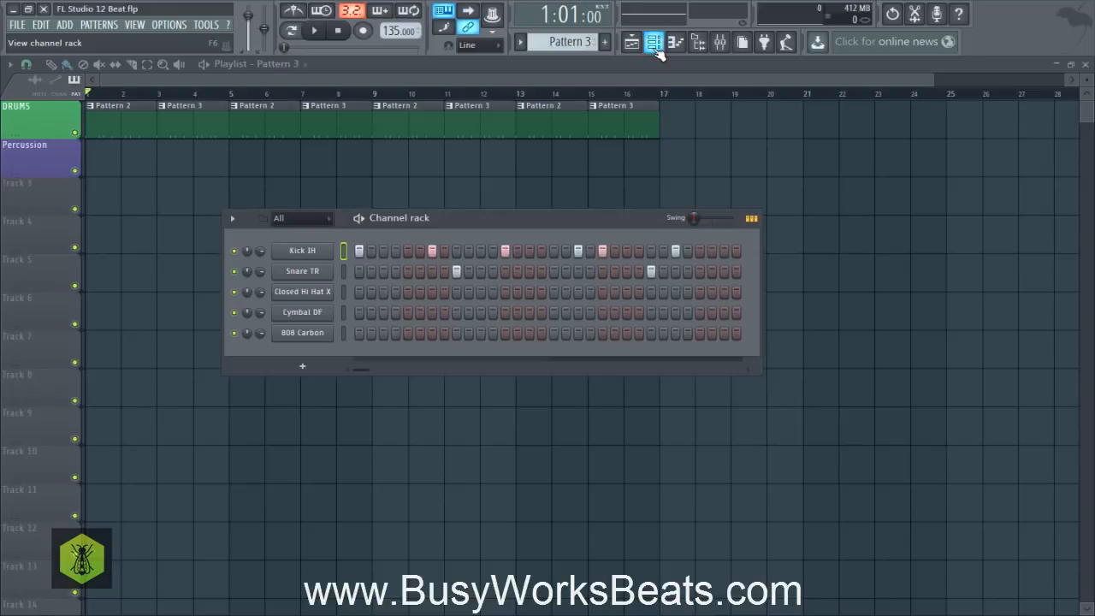
left_click_drag(579, 43, 579, 37)
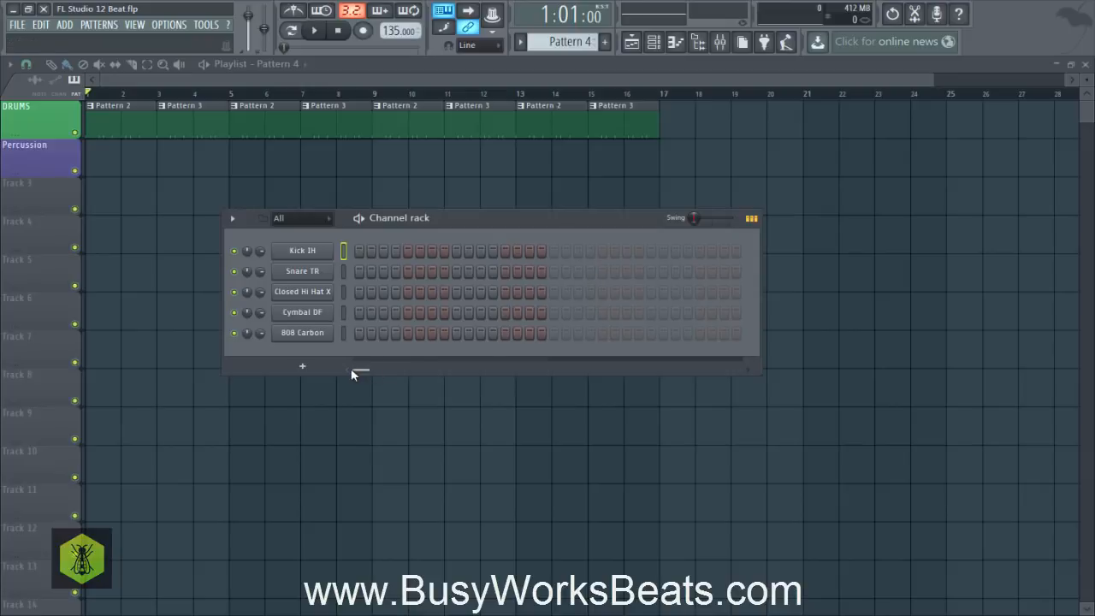
left_click_drag(356, 371, 275, 332)
- Place a Pattern 4 clip at bar 1 on the Percussion track and extend it to two bars
left_click(80, 85)
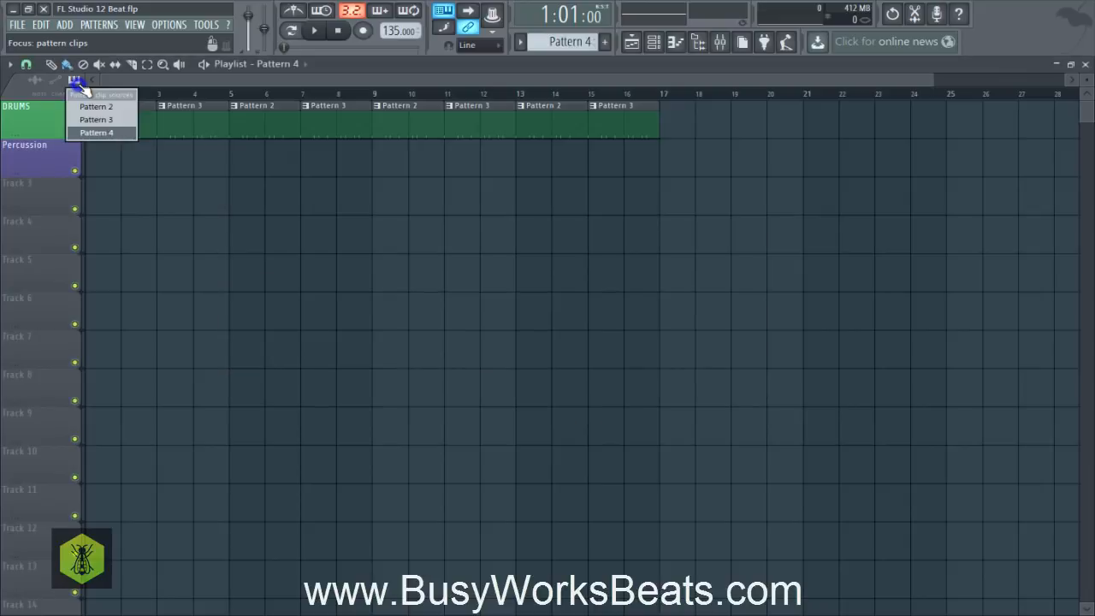
left_click(96, 134)
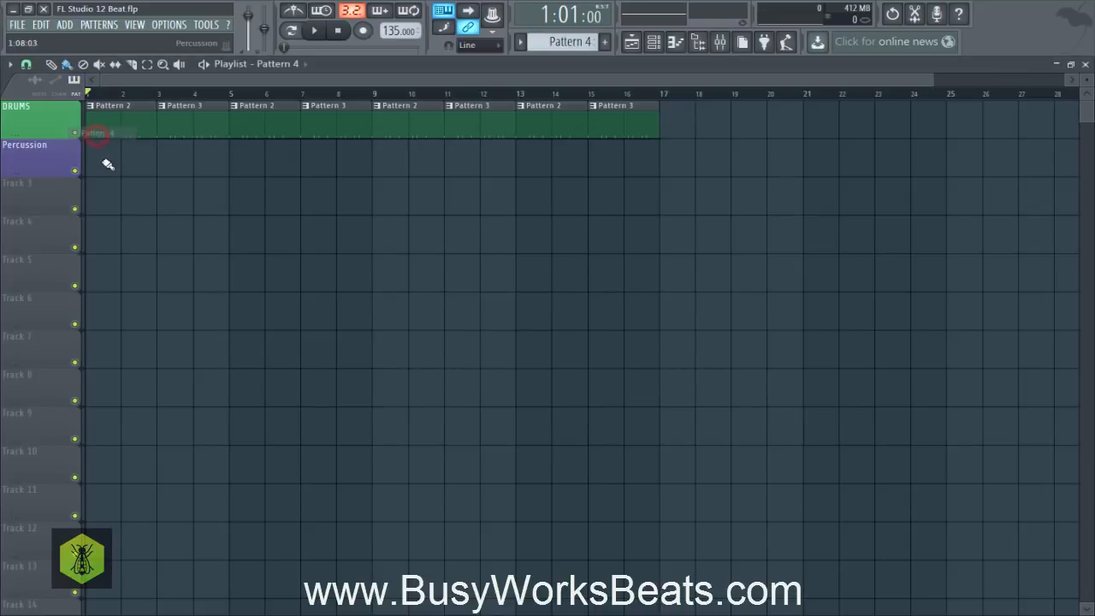
left_click(92, 166)
left_click_drag(121, 167, 150, 180)
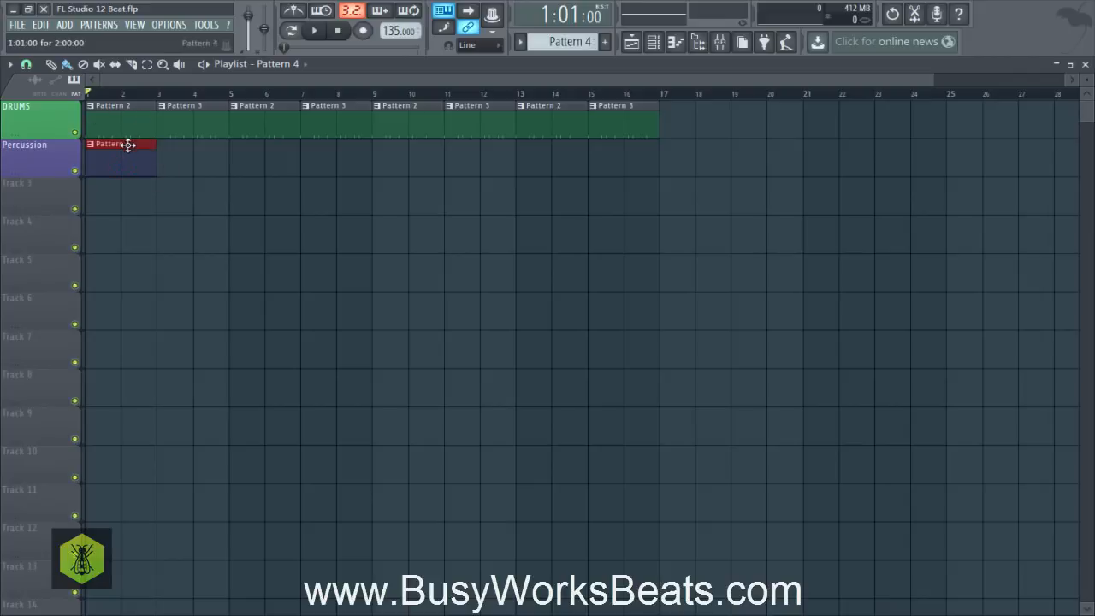
left_click(160, 200)
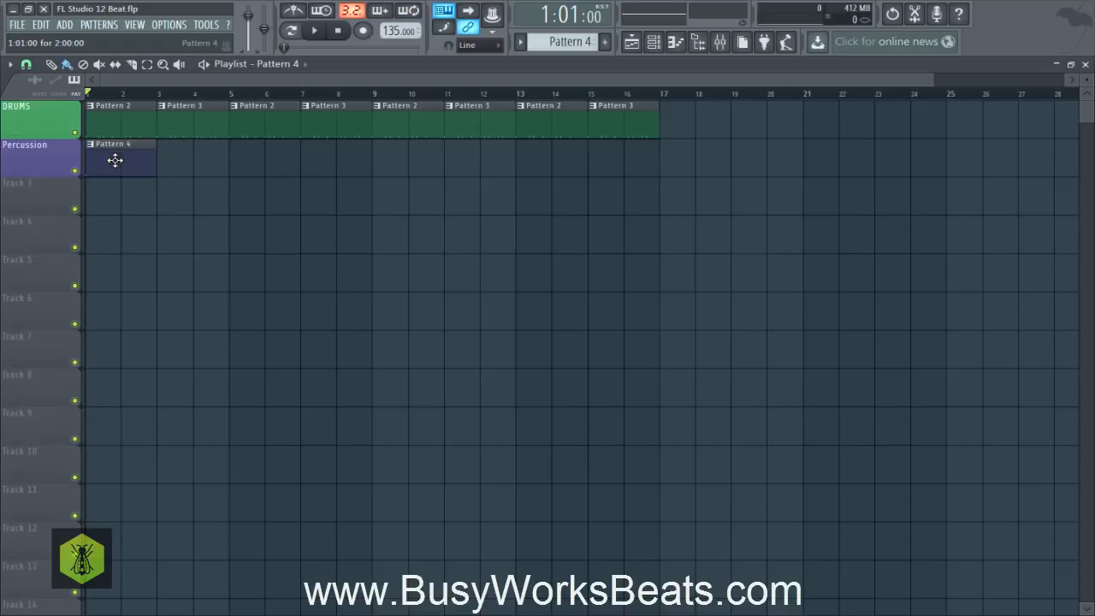
- Duplicate the Pattern 4 clip along the Percussion track until it fills bars 1 through 16
left_click_drag(115, 156, 166, 161)
mouse_move(236, 165)
left_mouse_down()
mouse_move(176, 175)
mouse_move(85, 159)
mouse_move(291, 165)
mouse_move(251, 164)
left_mouse_up()
left_click_drag(323, 158, 374, 166)
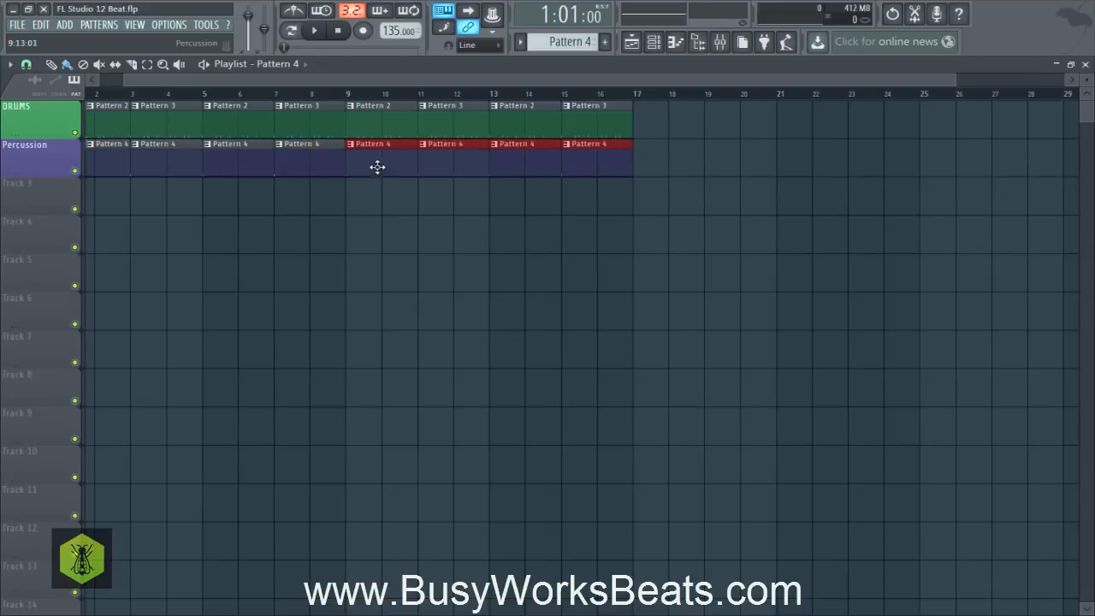
left_click(391, 227)
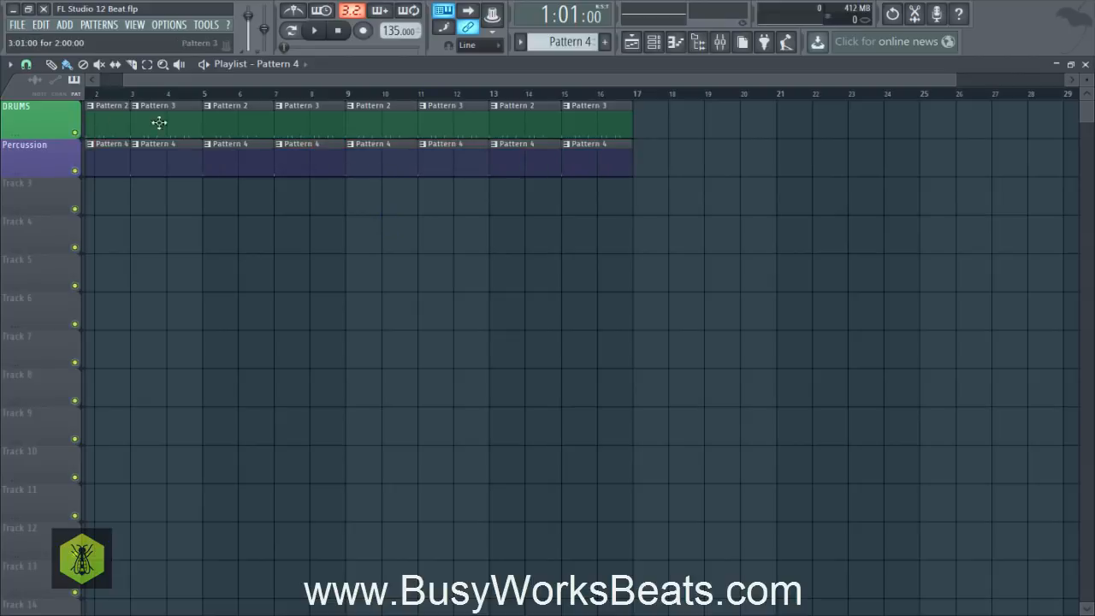
- Play the drums and percussion arrangement from bar 1 and open the channel rack
left_click_drag(221, 84, 135, 85)
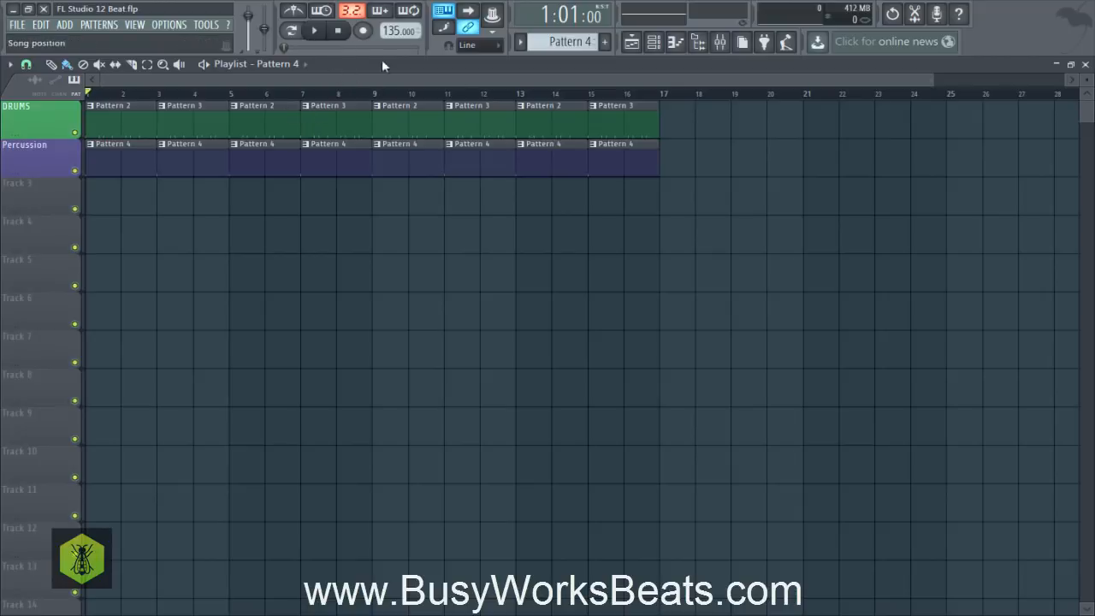
key("space")
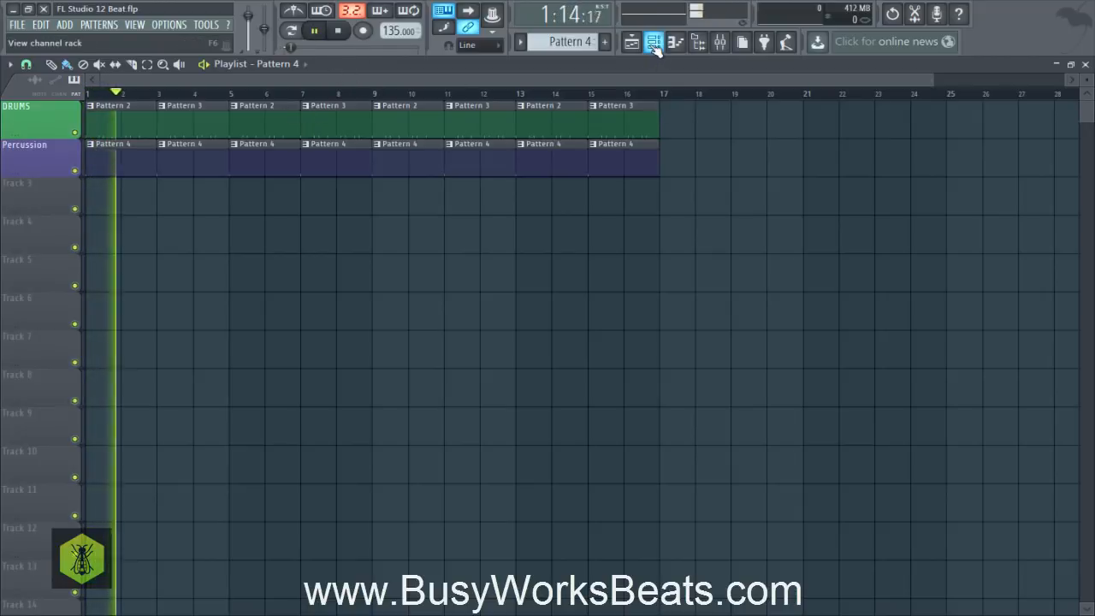
left_click(653, 42)
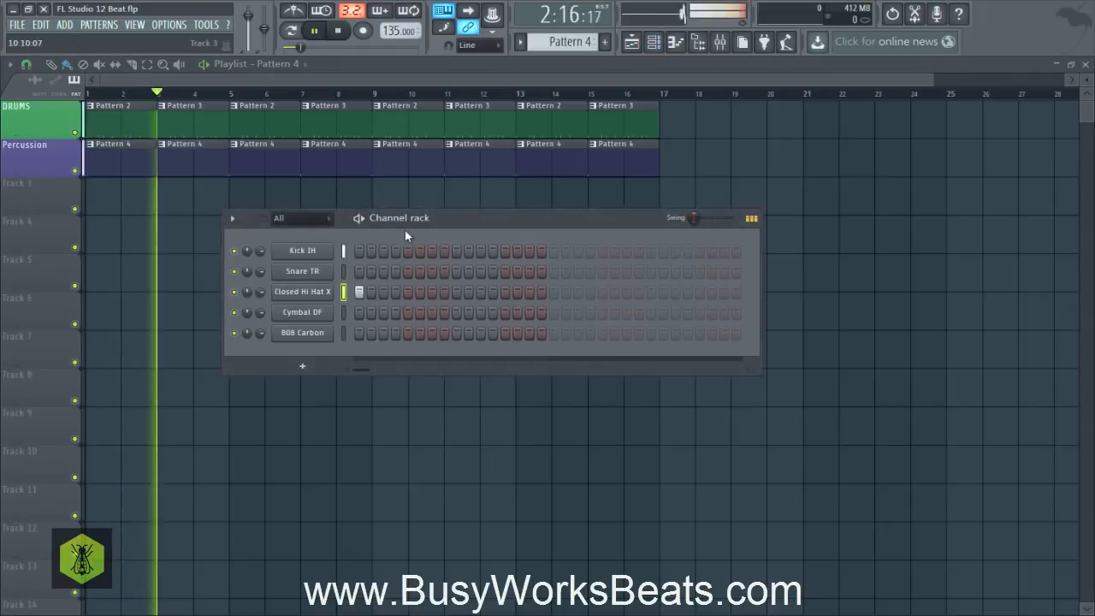
- Try closed hi-hat hits on steps 1 and 7 of Pattern 4 while playing the arrangement
left_click(366, 293)
left_click(345, 290)
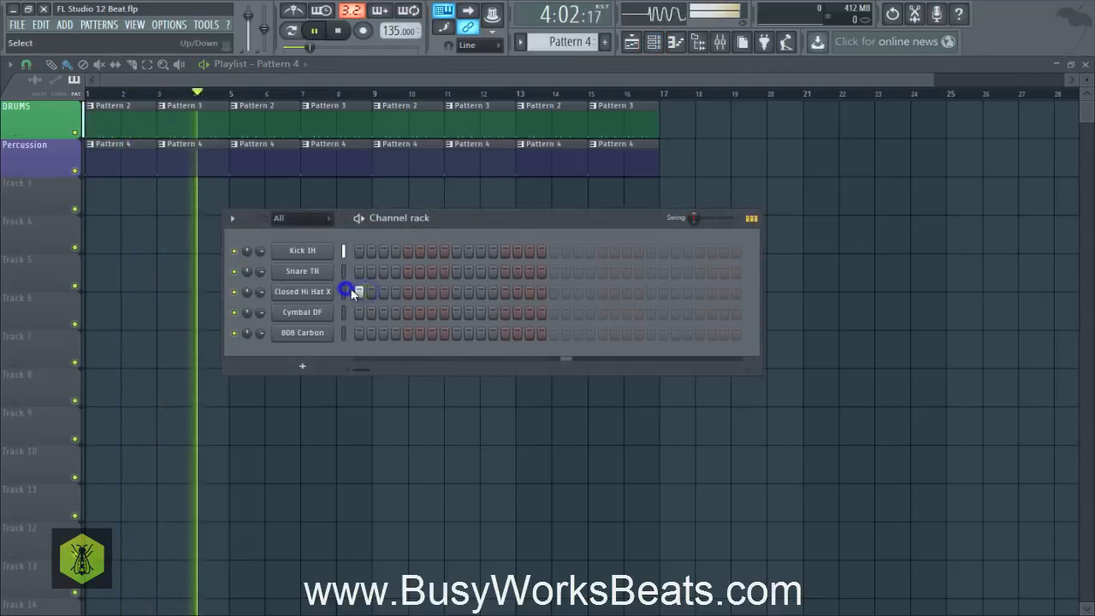
key("space")
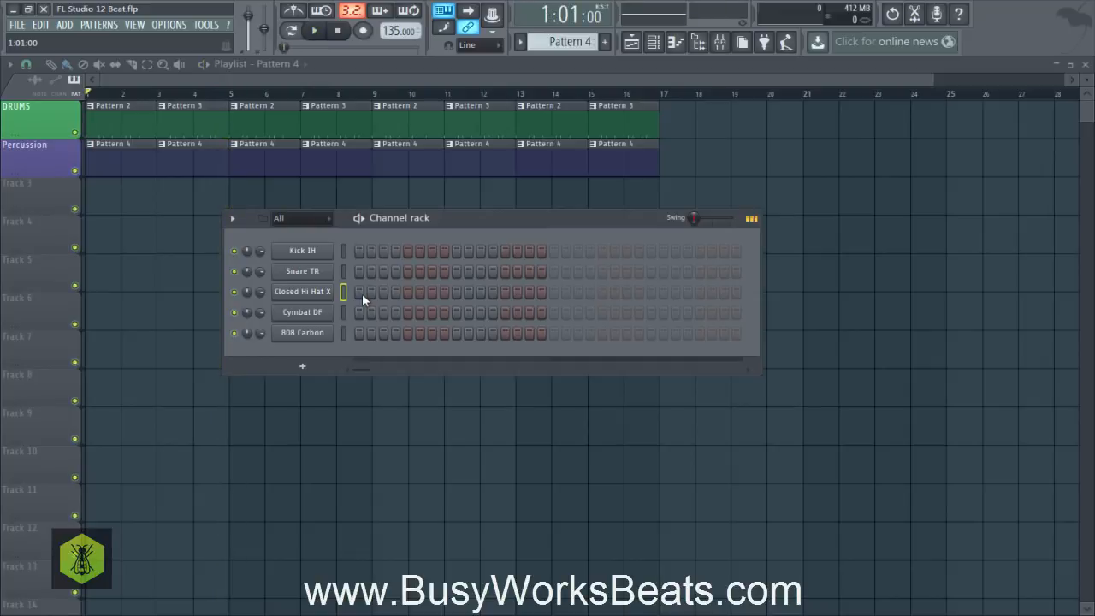
left_click(360, 293)
key("space")
left_click(397, 293)
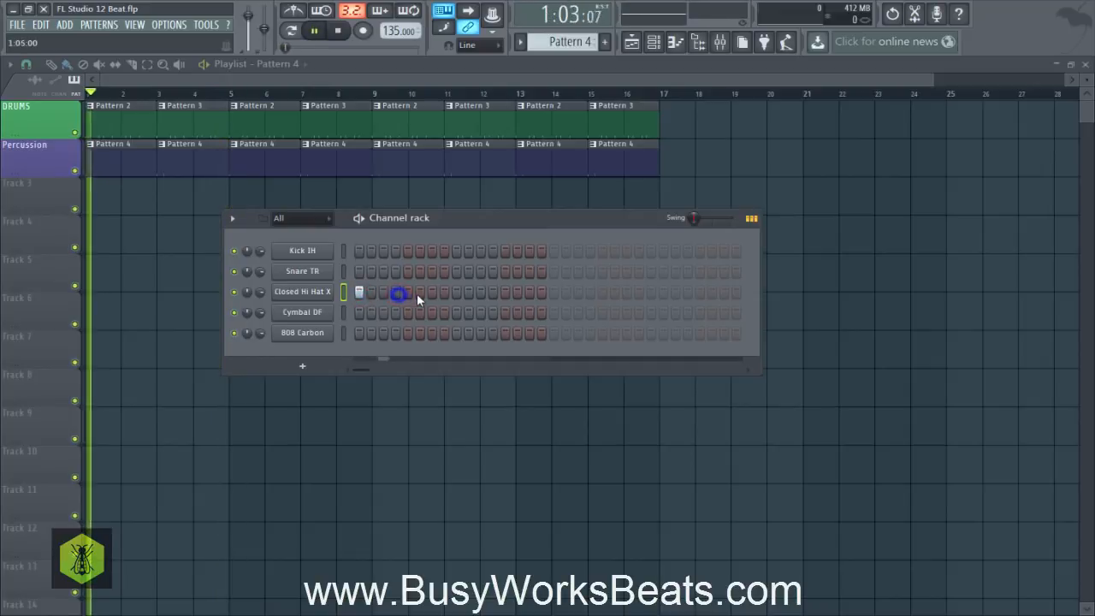
left_click(433, 291)
key("space")
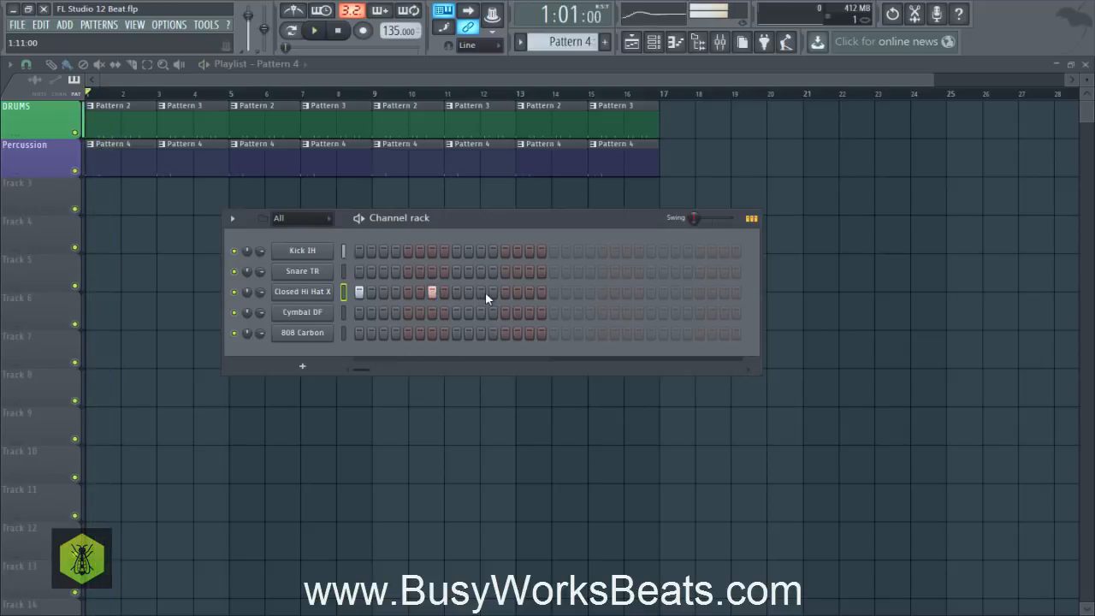
key("space")
key("space")
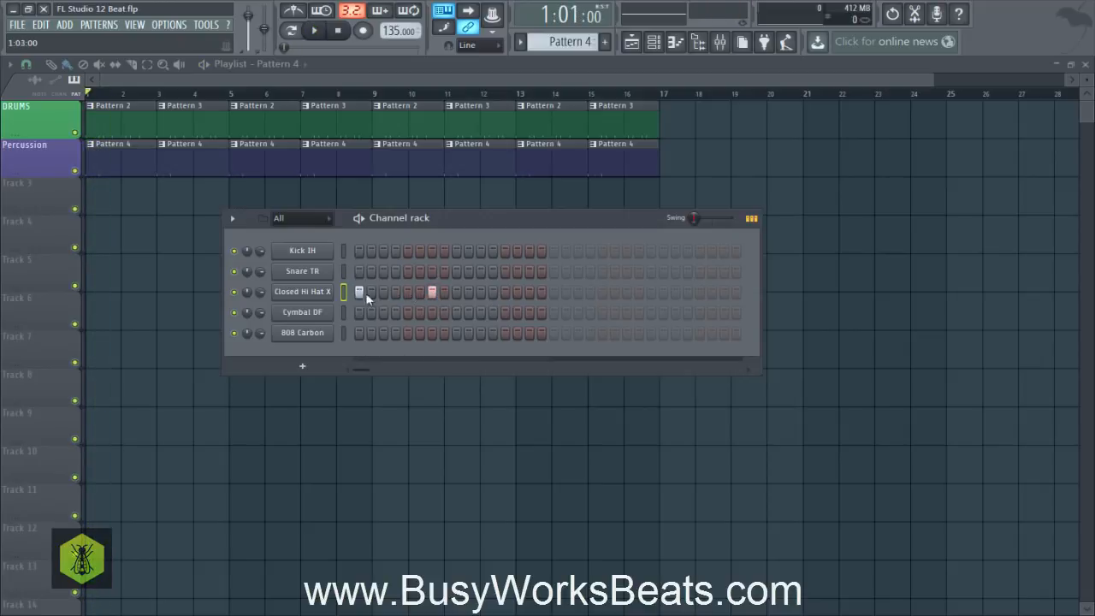
- Extend the closed hi-hat in Pattern 4 into the second bar and fill every 2 steps across both bars
right_click(330, 289)
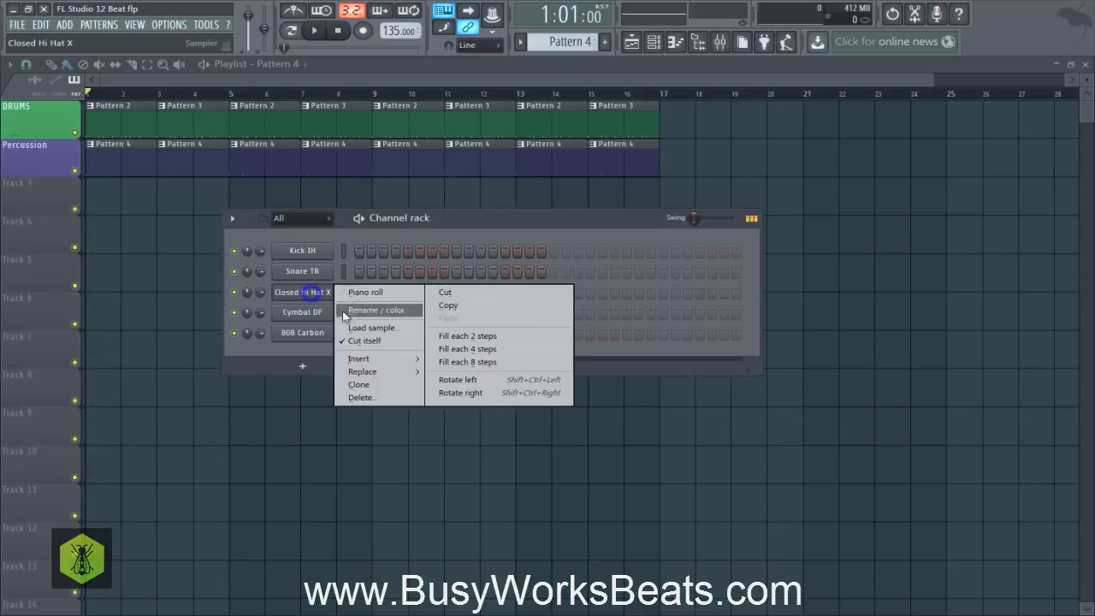
left_click(448, 338)
key("space")
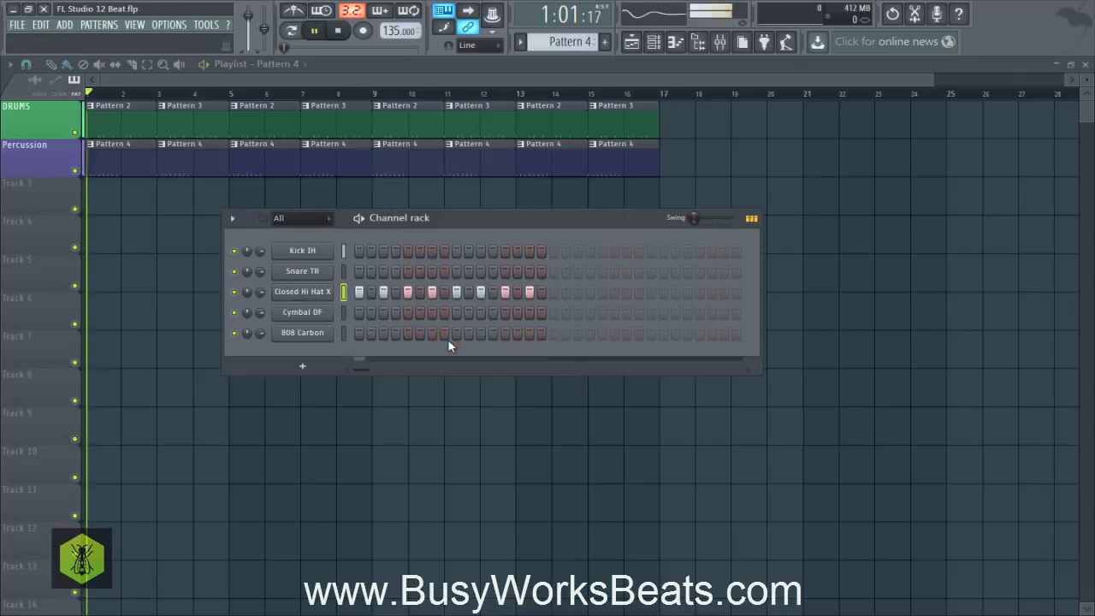
key("space")
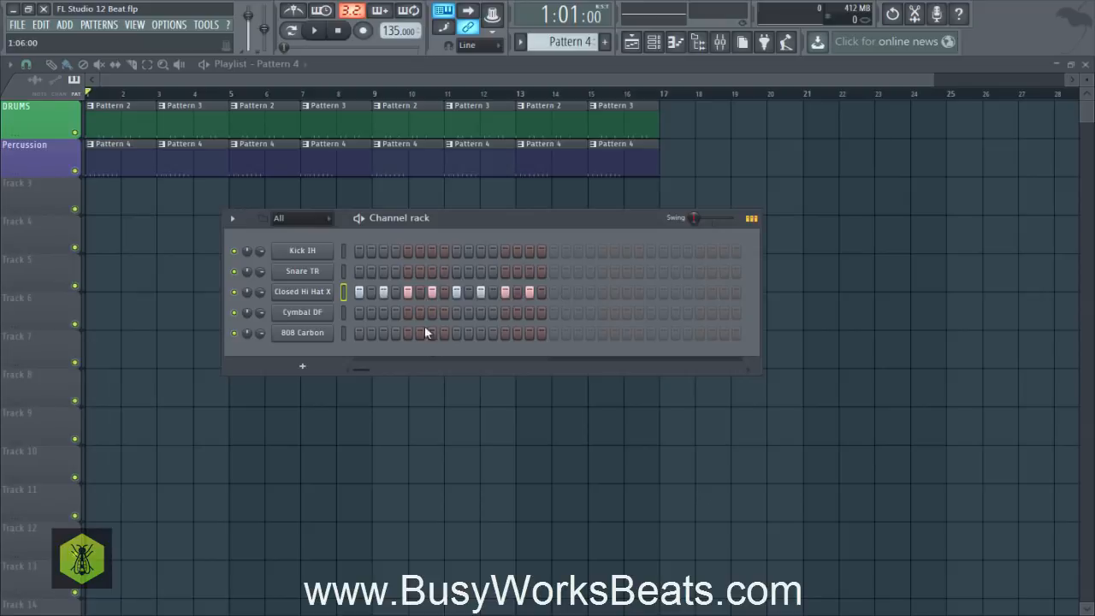
left_click(551, 292)
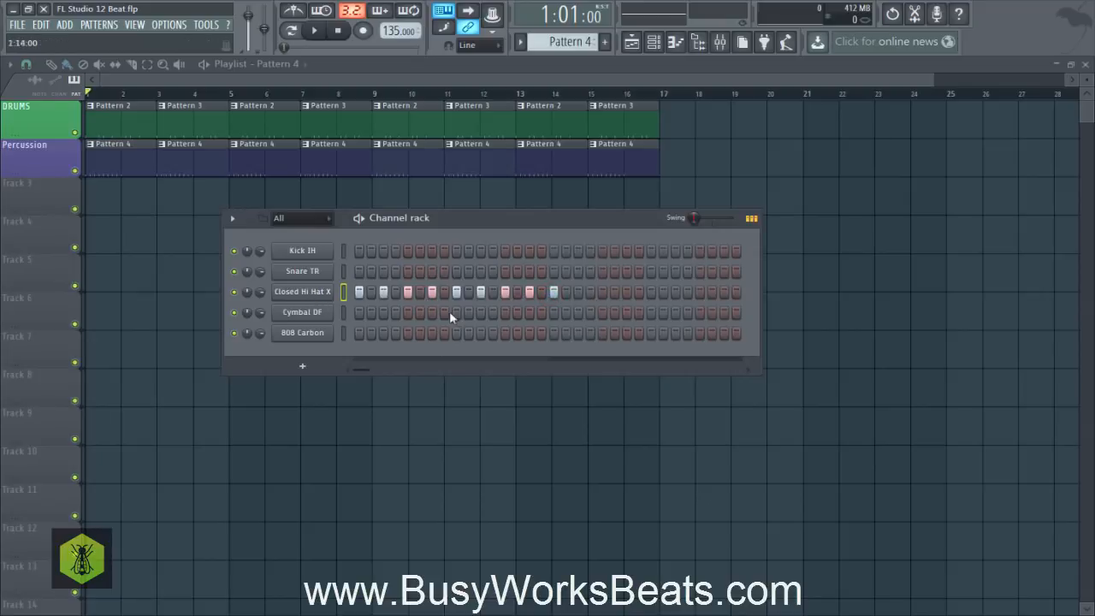
right_click(323, 291)
left_click(481, 336)
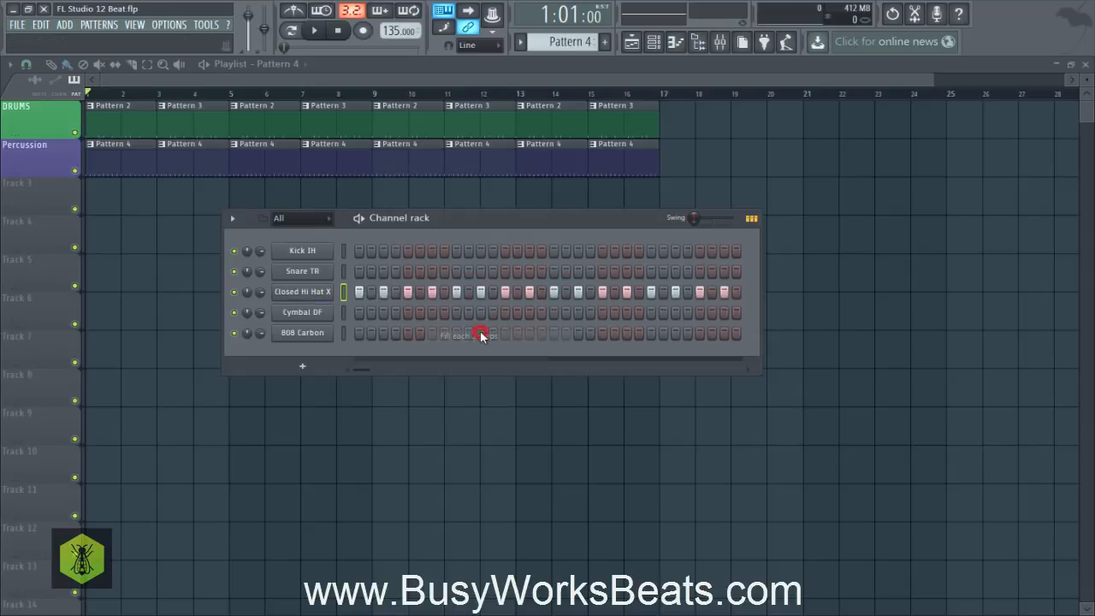
- Add an extra closed hi-hat on step 32 of Pattern 4 and play the arrangement
key("space")
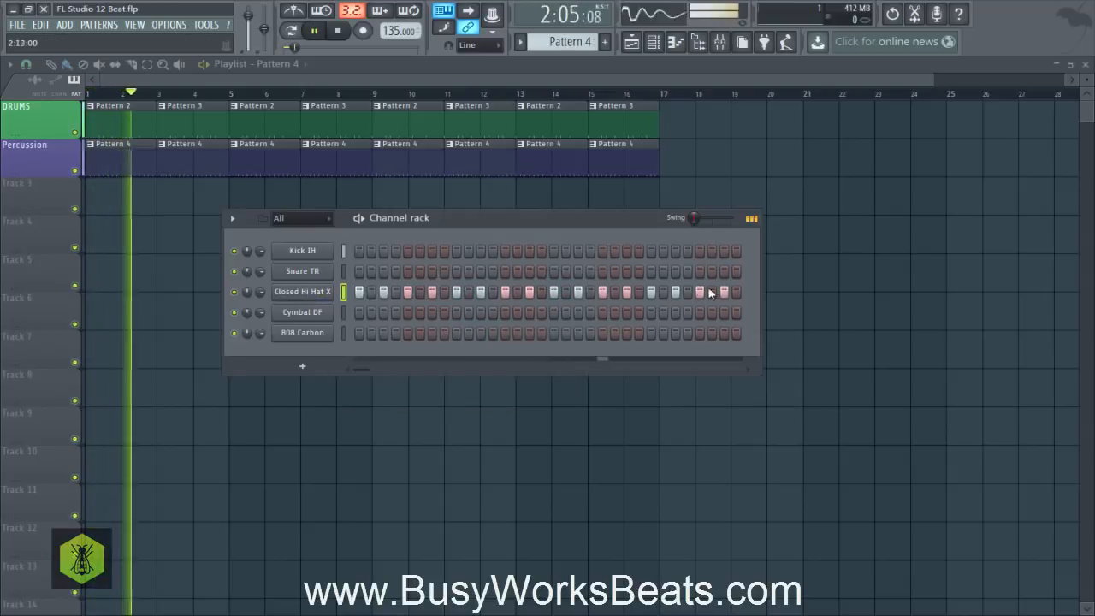
key("space")
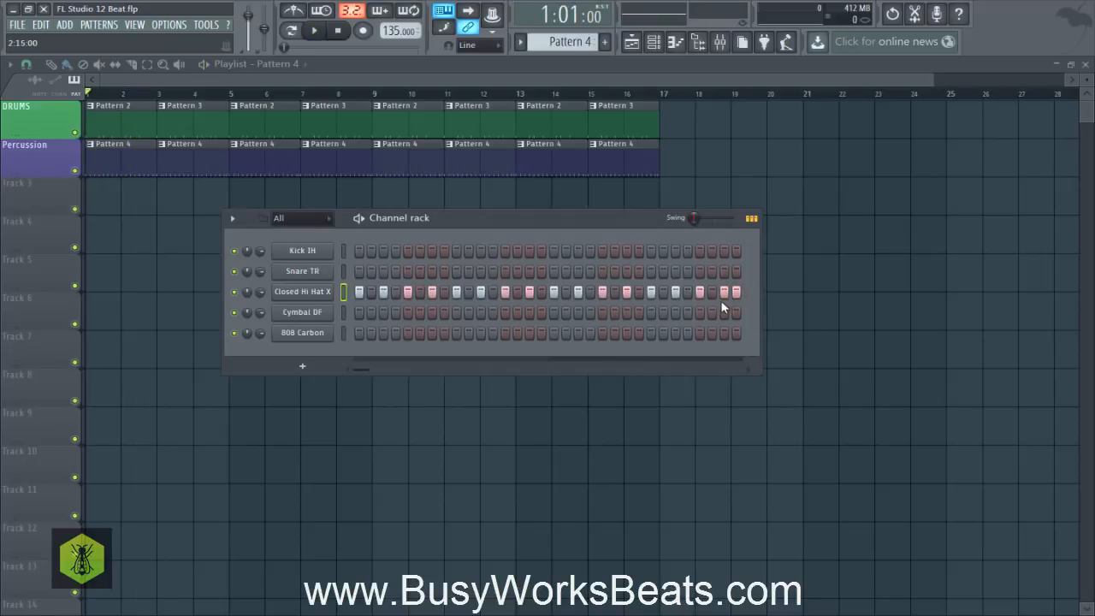
key("space")
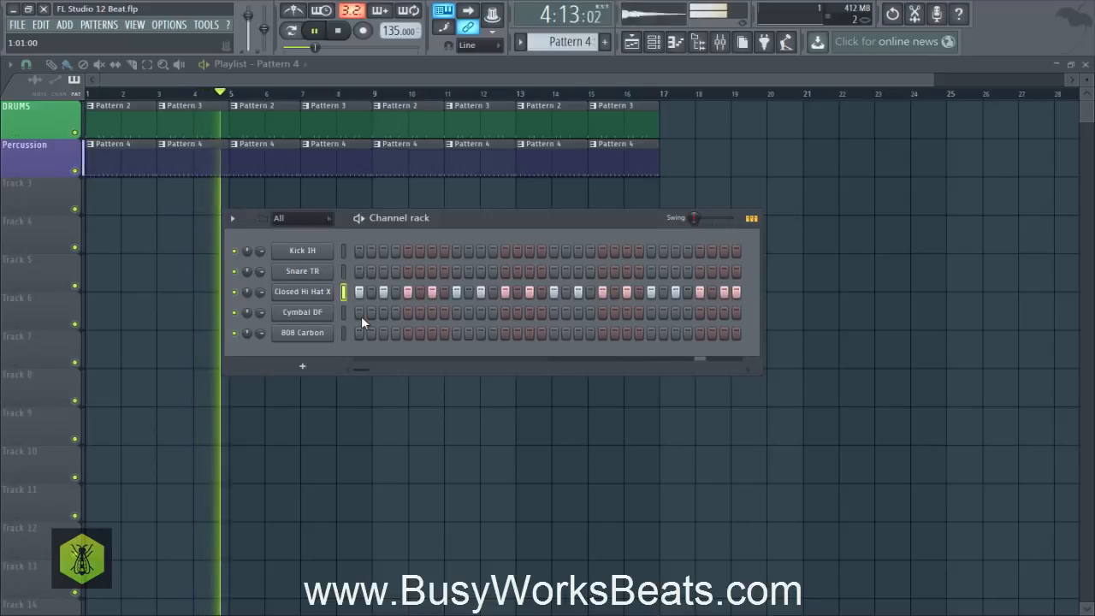
key("space")
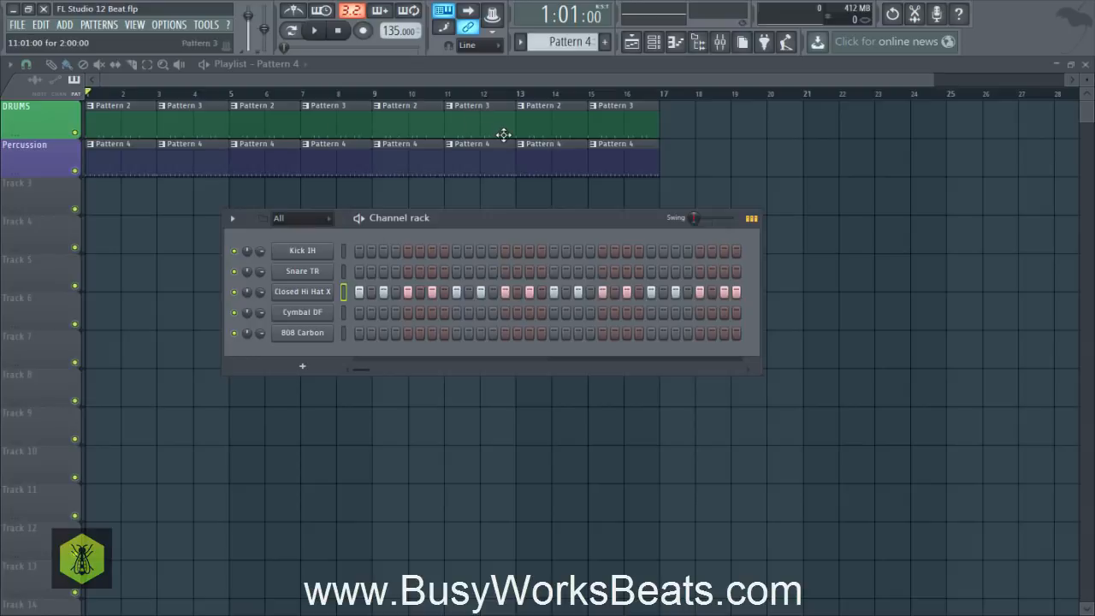
- Clone Pattern 4 as Pattern 5 and open its closed hi-hat notes in the piano roll
left_click(524, 44)
left_click(617, 145)
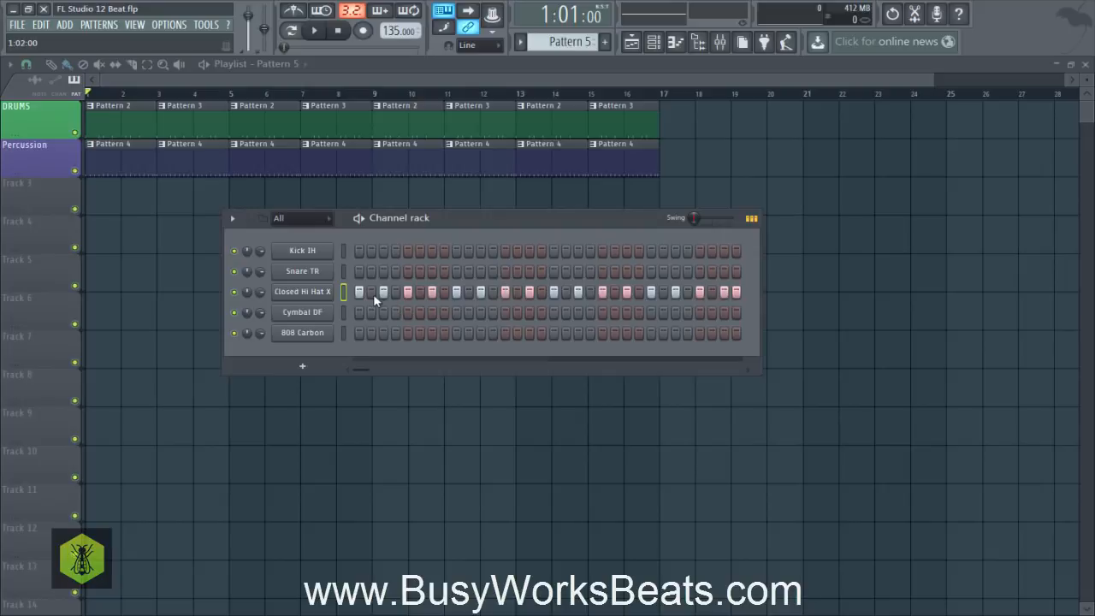
right_click(315, 294)
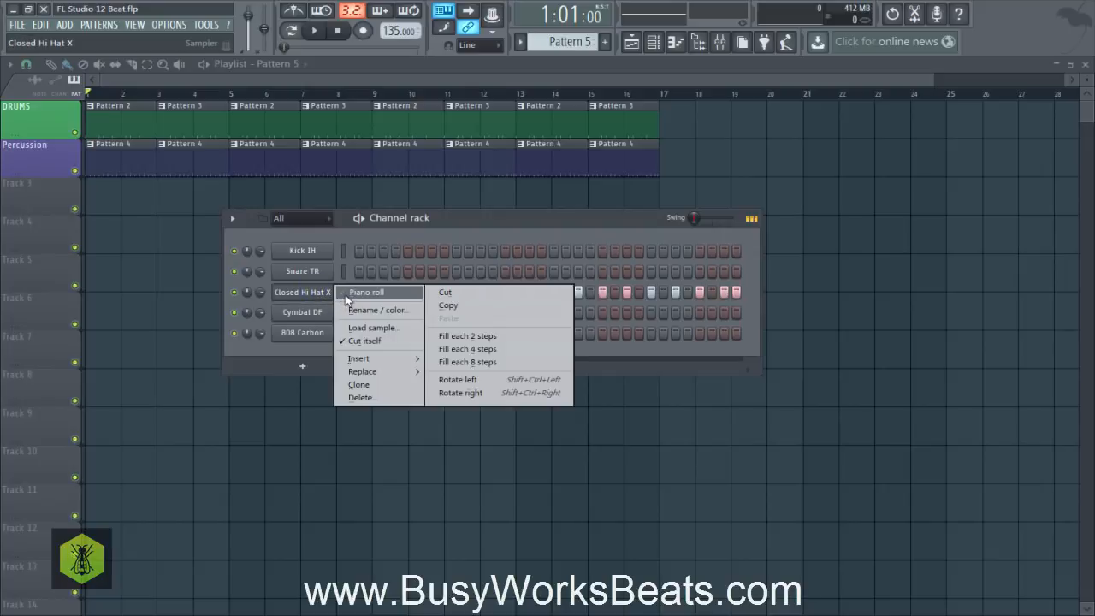
left_click(366, 293)
scroll(312, 92, "down", 3)
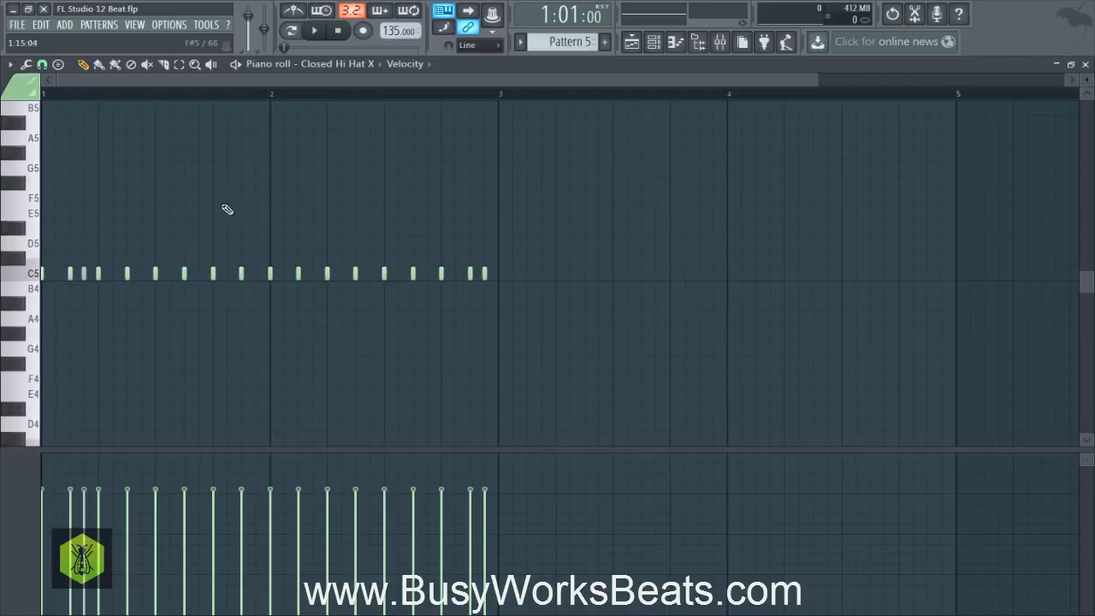
scroll(172, 102, "up", 2)
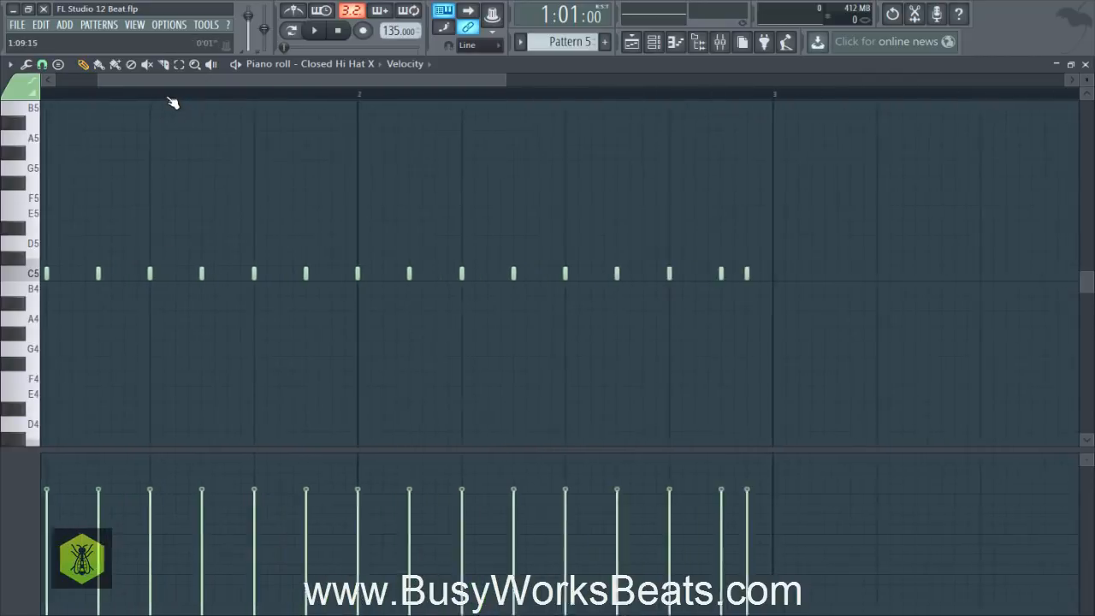
left_click_drag(174, 81, 133, 81)
- Switch playback from song to pattern mode and play the Pattern 5 hi-hats
key("space")
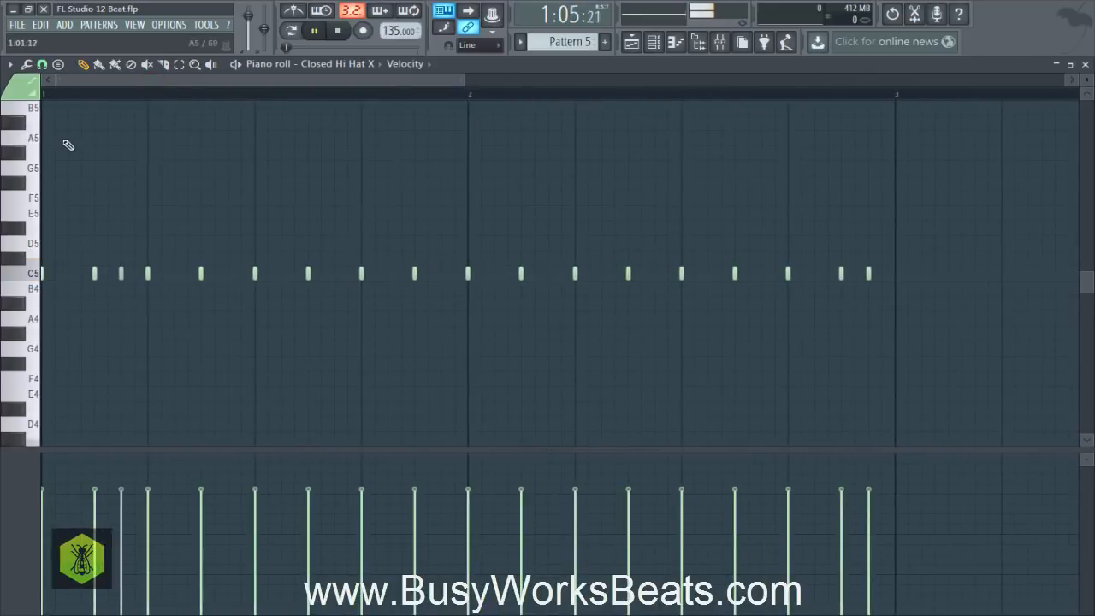
key("space")
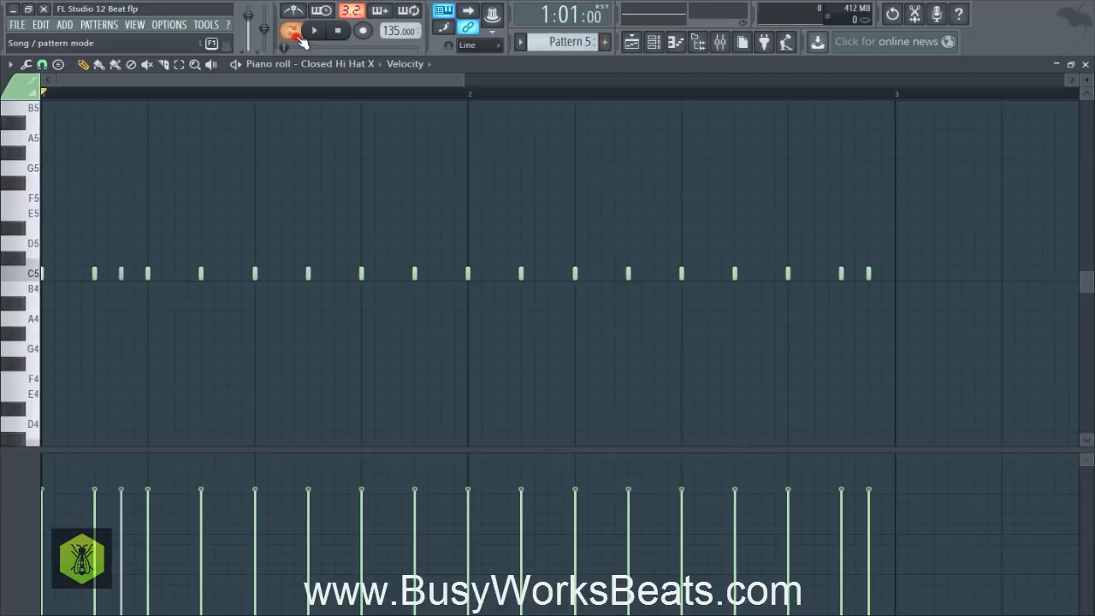
key("space")
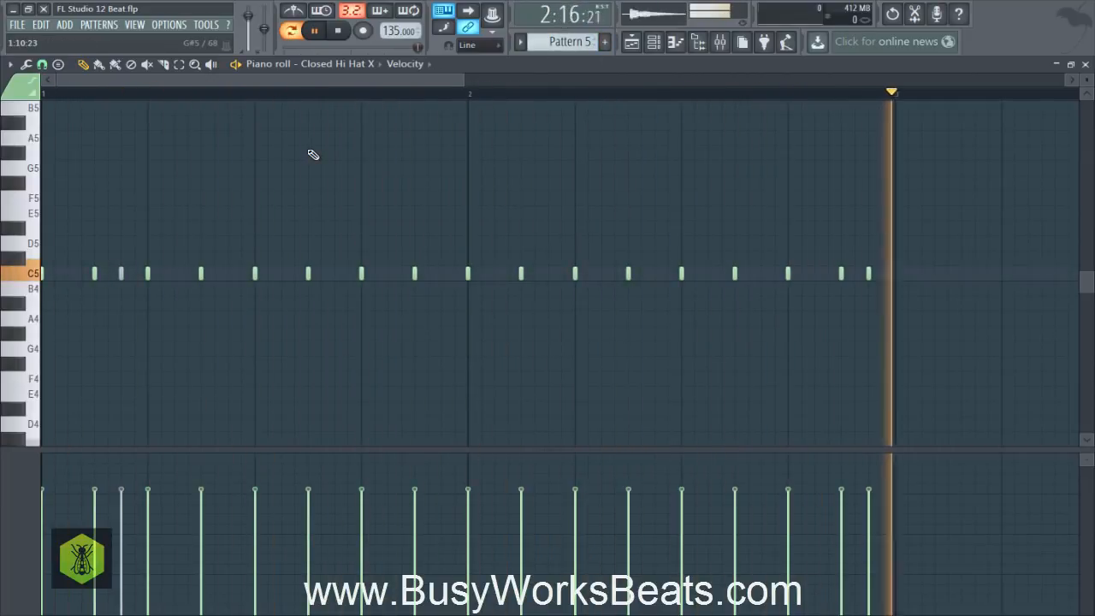
key("space")
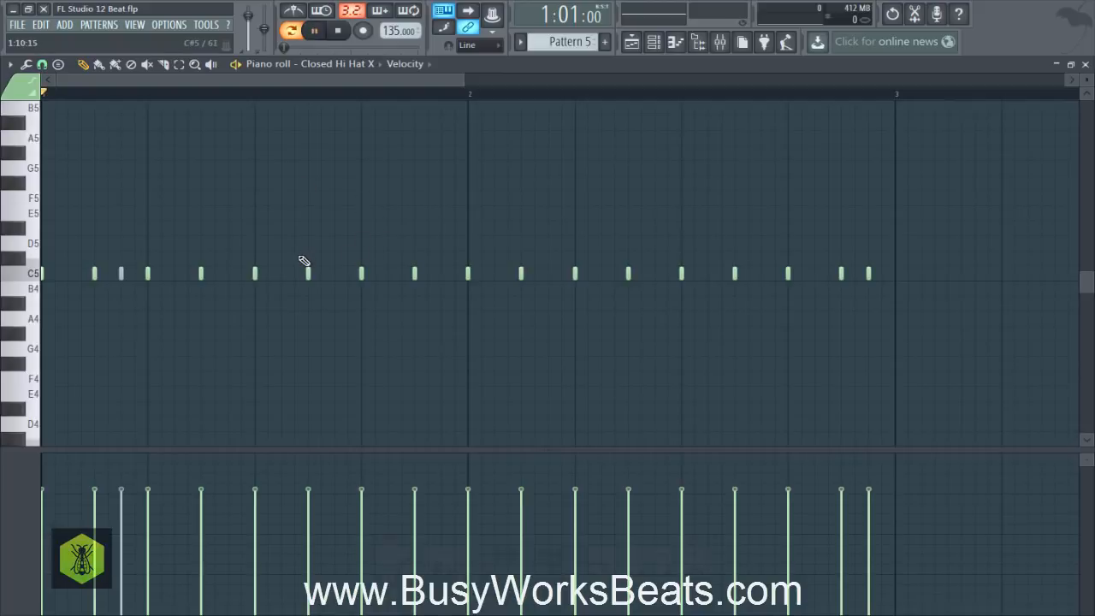
key("space")
- Lengthen the hi-hat note on step 11 of bar 1 to meet the next note using the Articulator
left_click_drag(304, 273, 313, 278)
left_click_drag(289, 241, 327, 295)
key("alt+l")
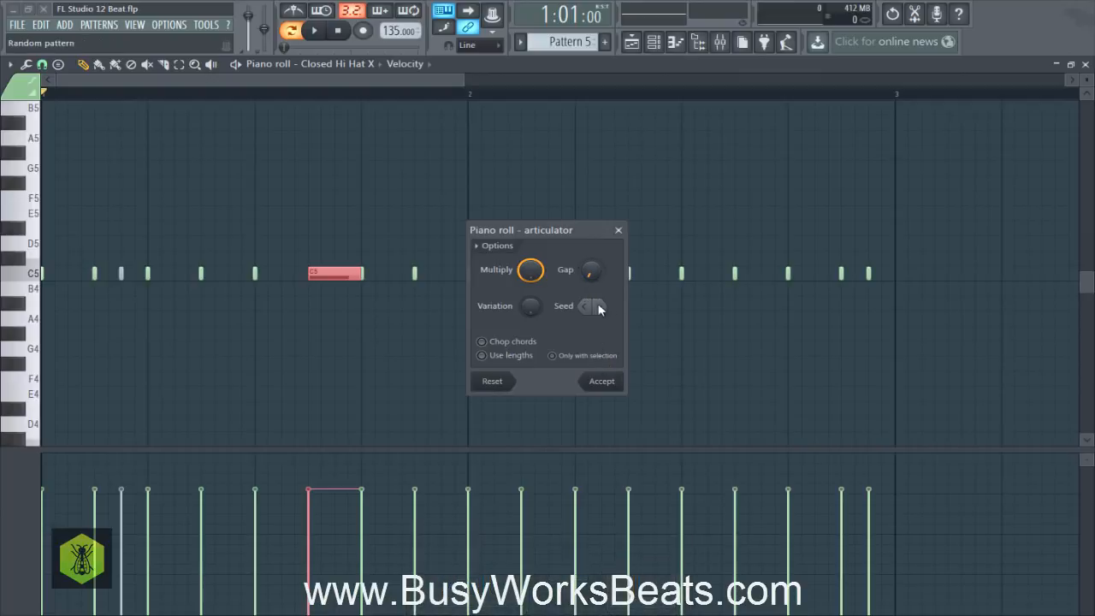
key("Return")
right_click(389, 325)
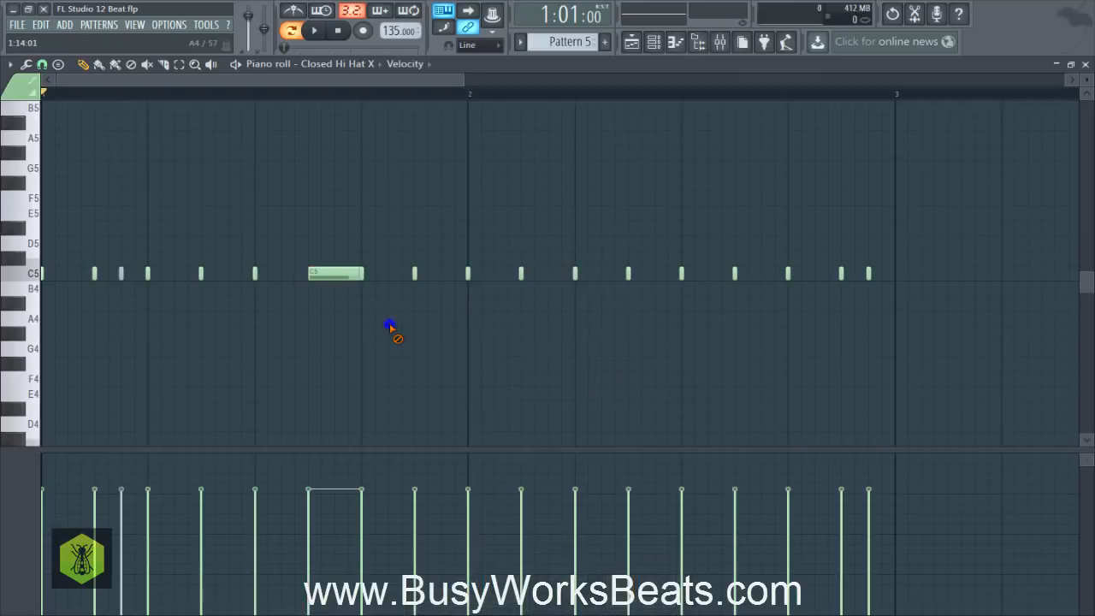
left_click(342, 280, "ctrl")
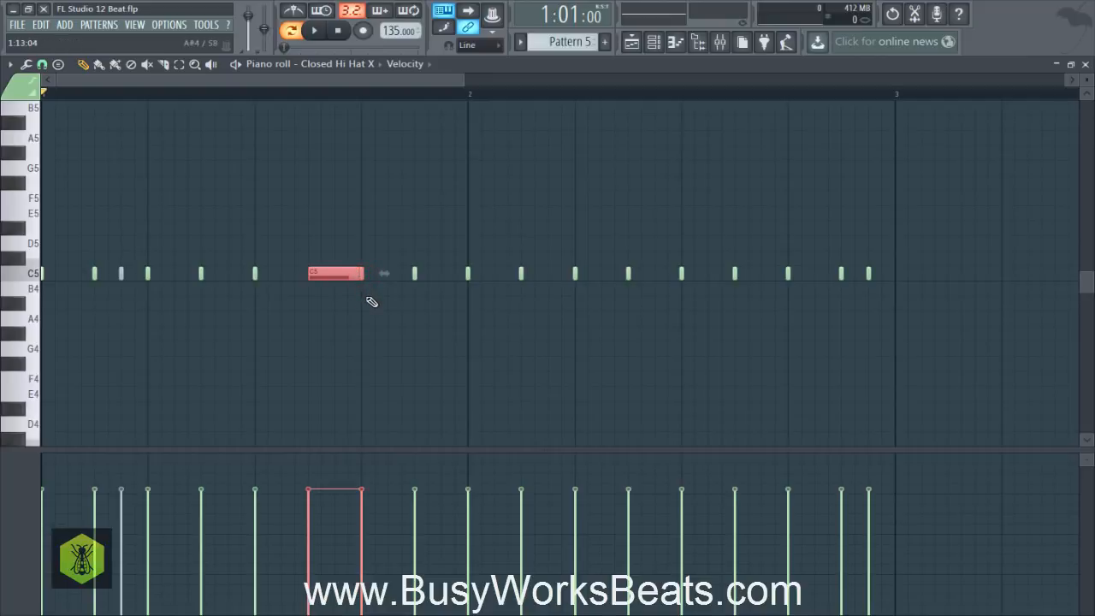
key("alt+l")
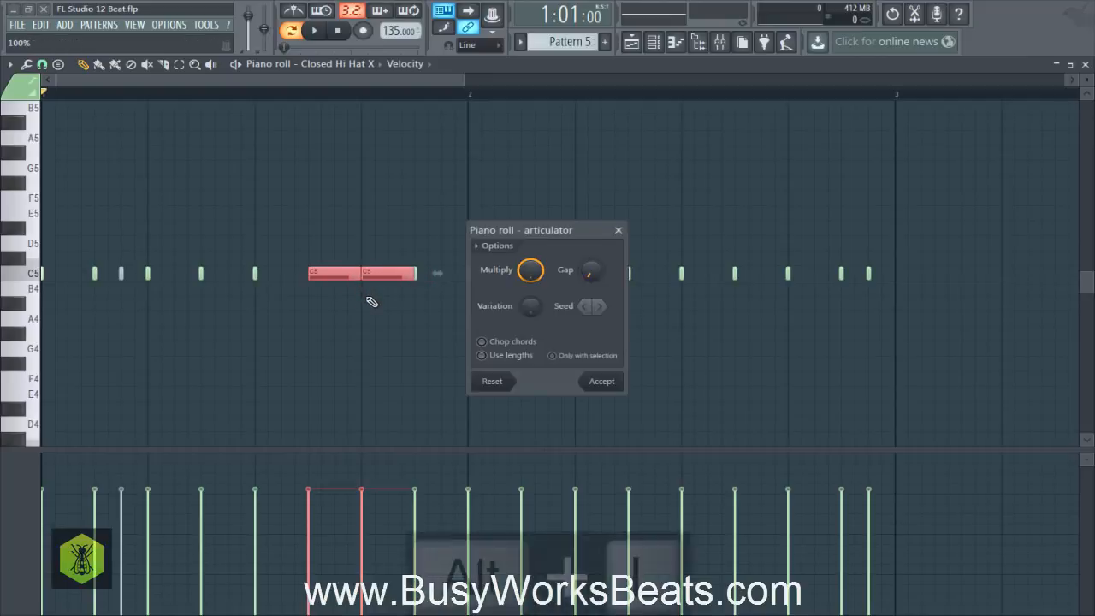
left_click(619, 230)
right_click(372, 289)
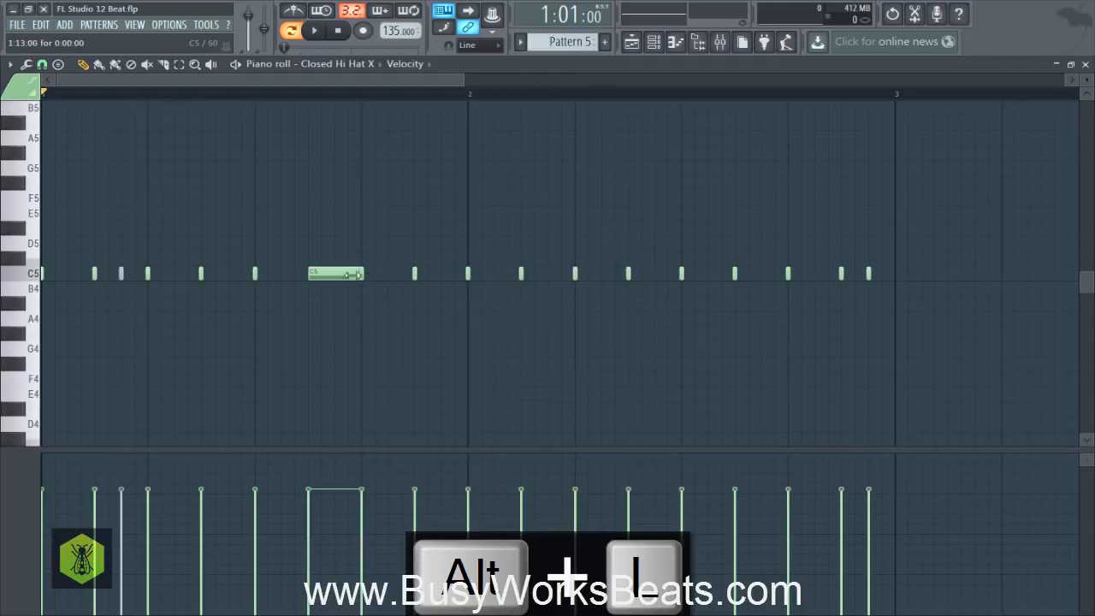
- Set the piano roll snap to 1/2 step and chop the lengthened step 11 hi-hat note into a four-note roll
left_click(346, 275)
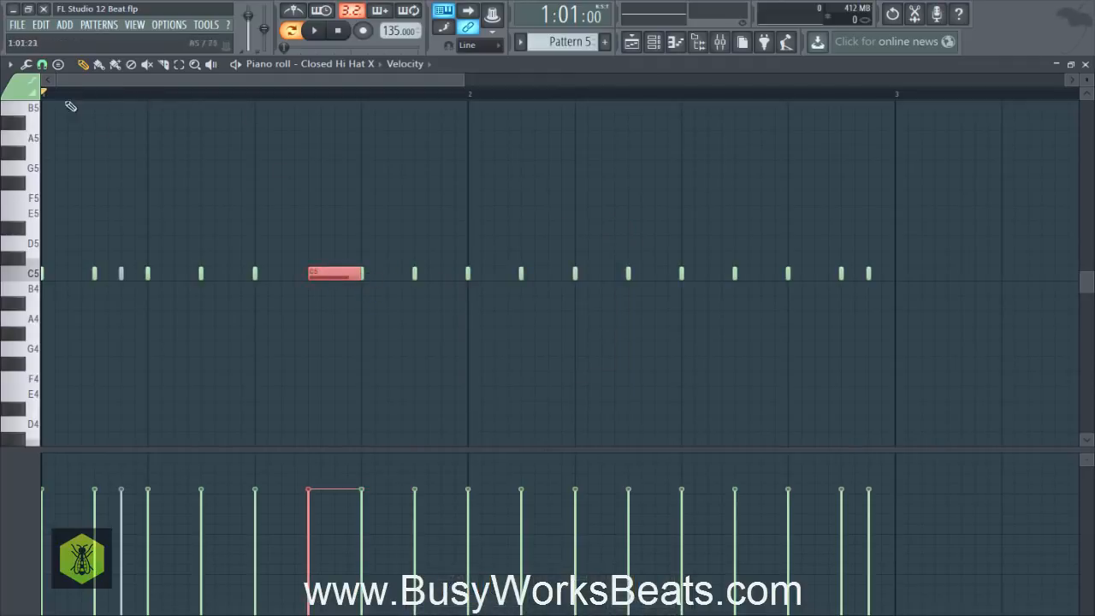
left_click_drag(330, 258, 333, 284)
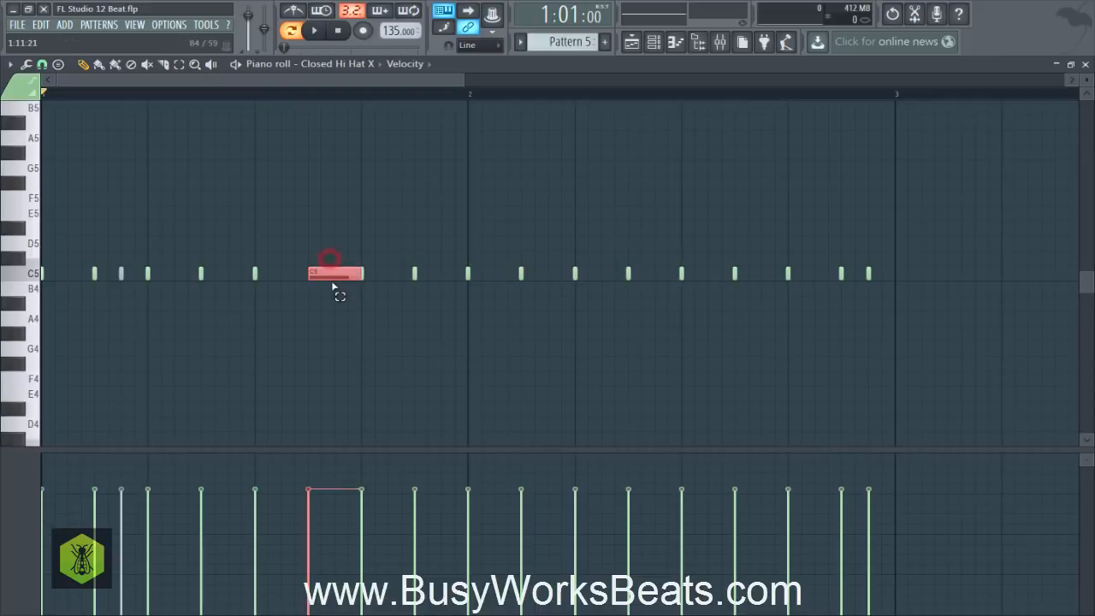
left_click(42, 68)
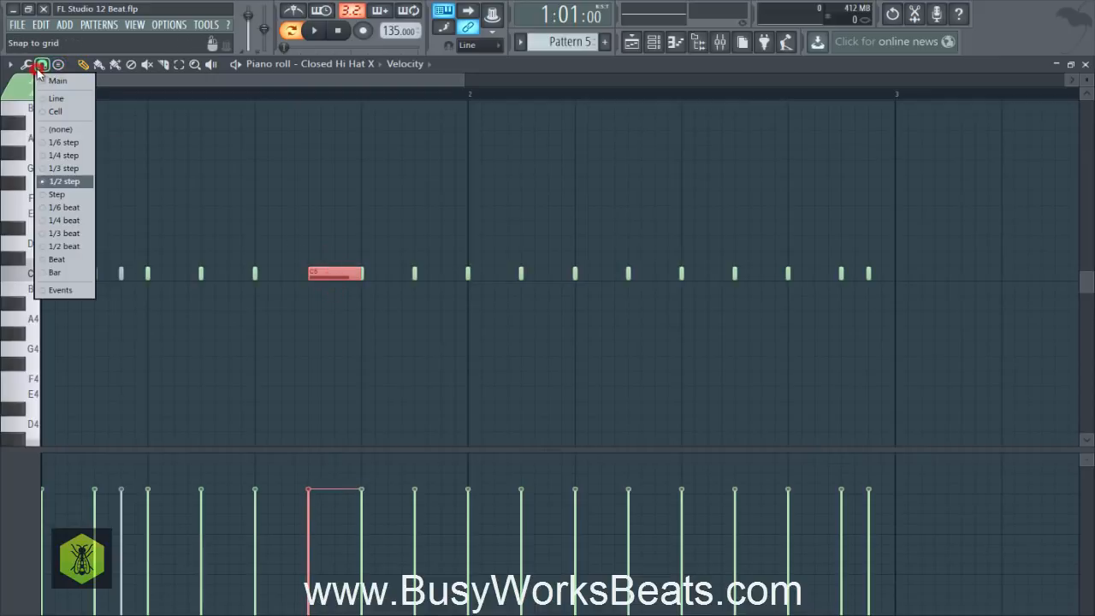
left_click(78, 188)
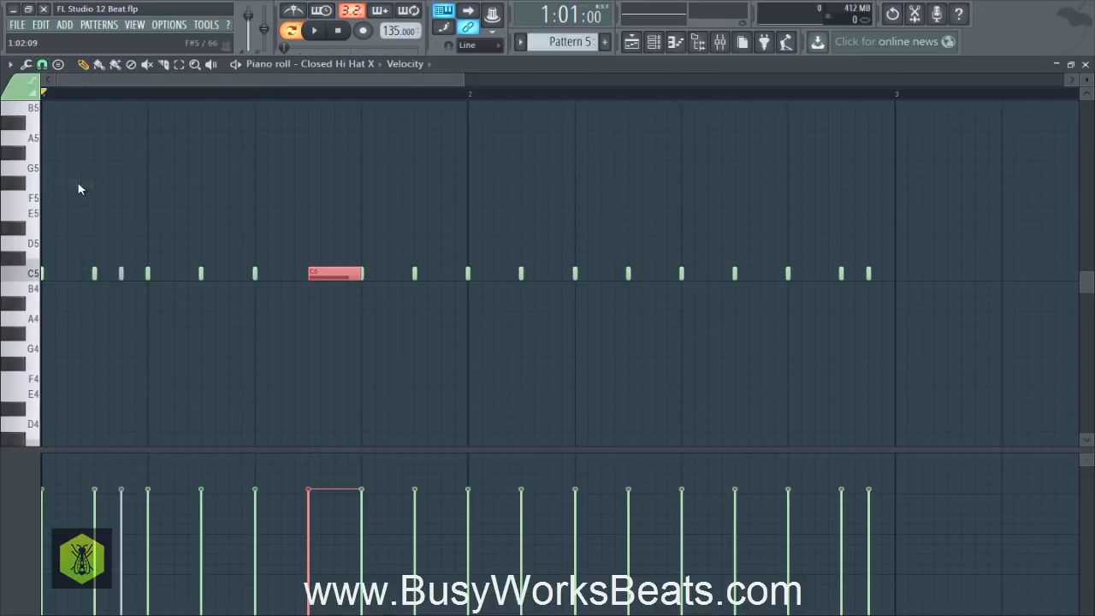
key("ctrl+u")
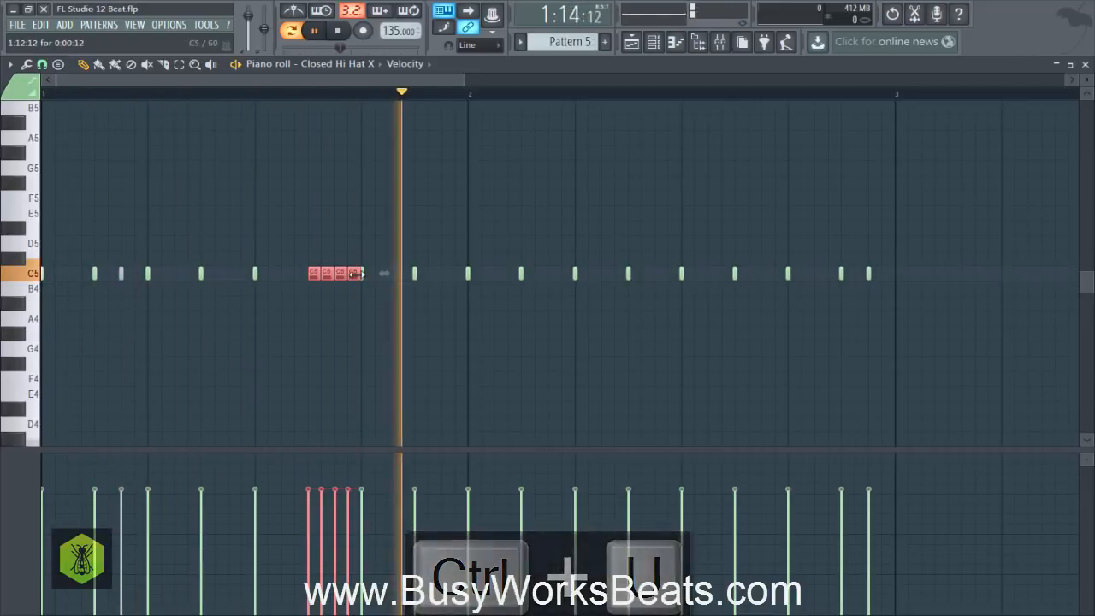
- Play Pattern 5 to hear the chopped hi-hat roll, and deselect its notes
key("space")
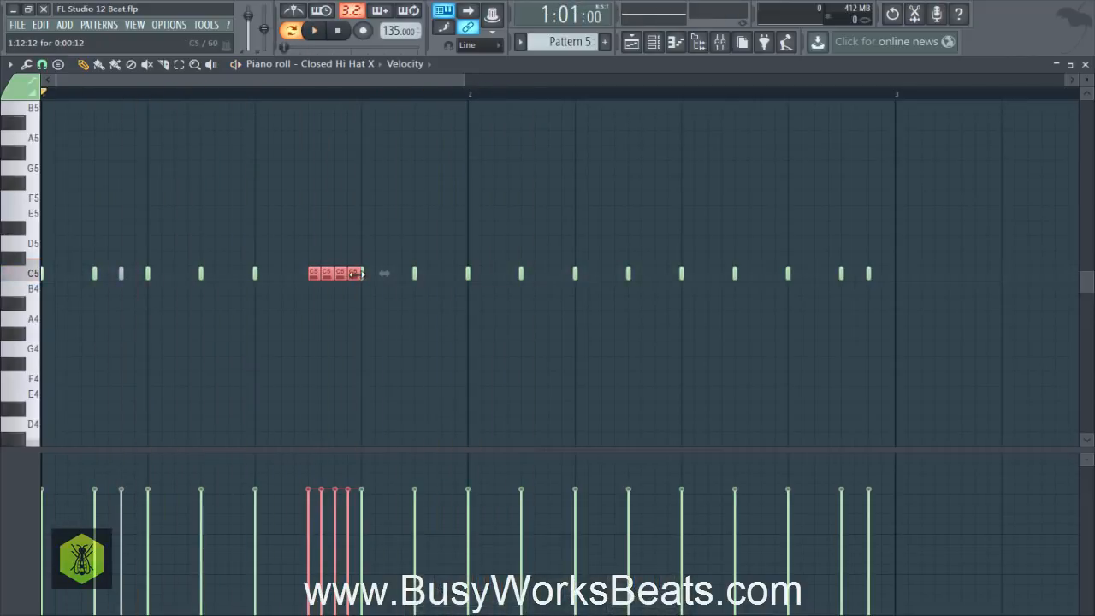
key("space")
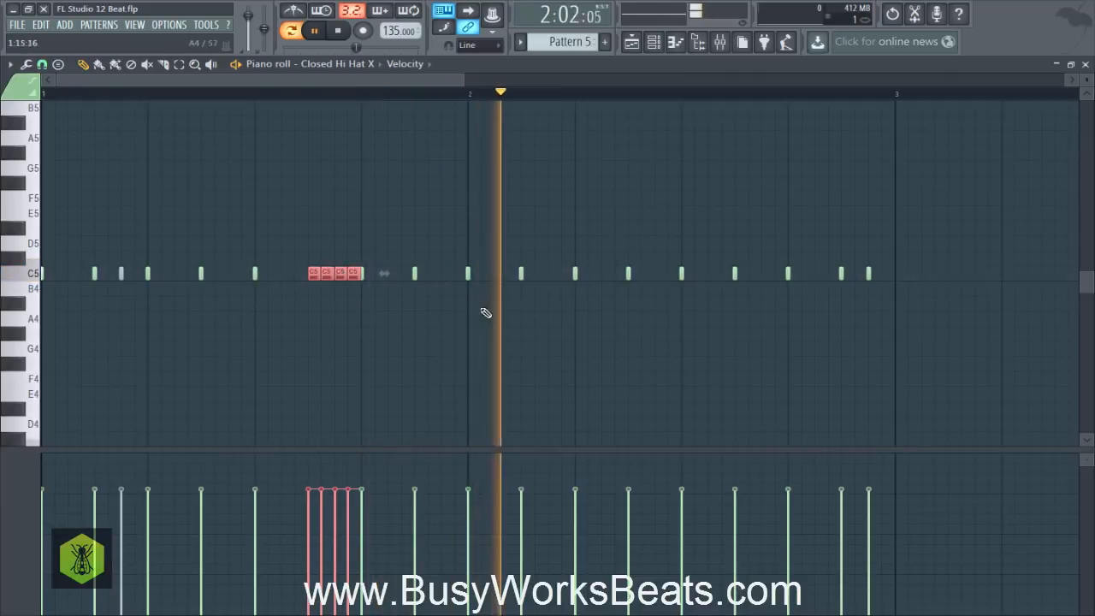
key("ctrl+d")
key("space")
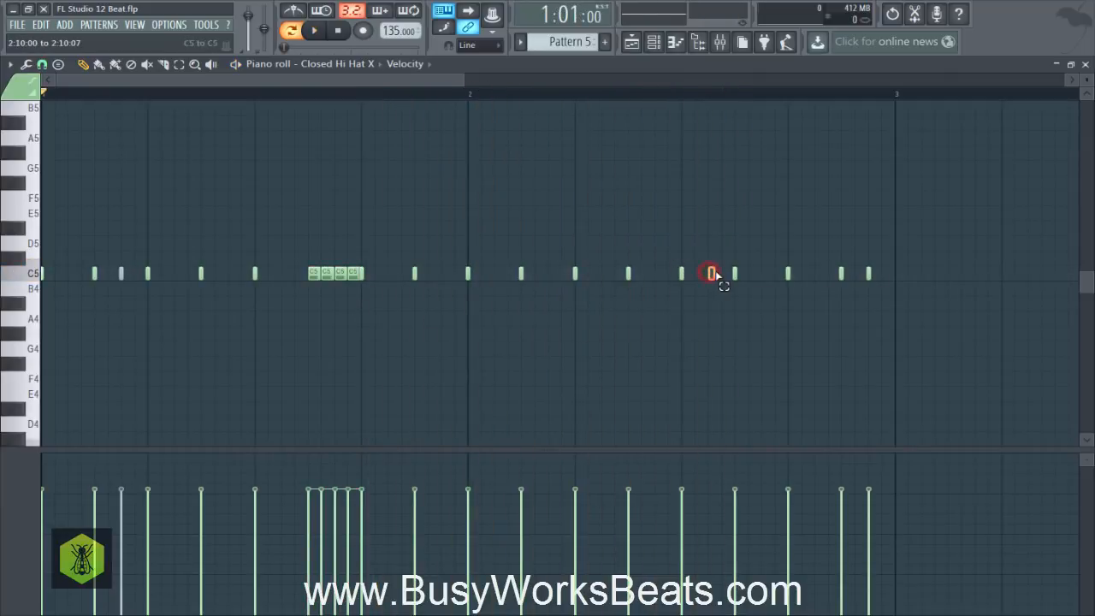
- Extend one hi-hat note across the second half of bar 2 and chop it at a 1/3 beat snap into a six-note roll
left_click_drag(892, 284, 894, 282)
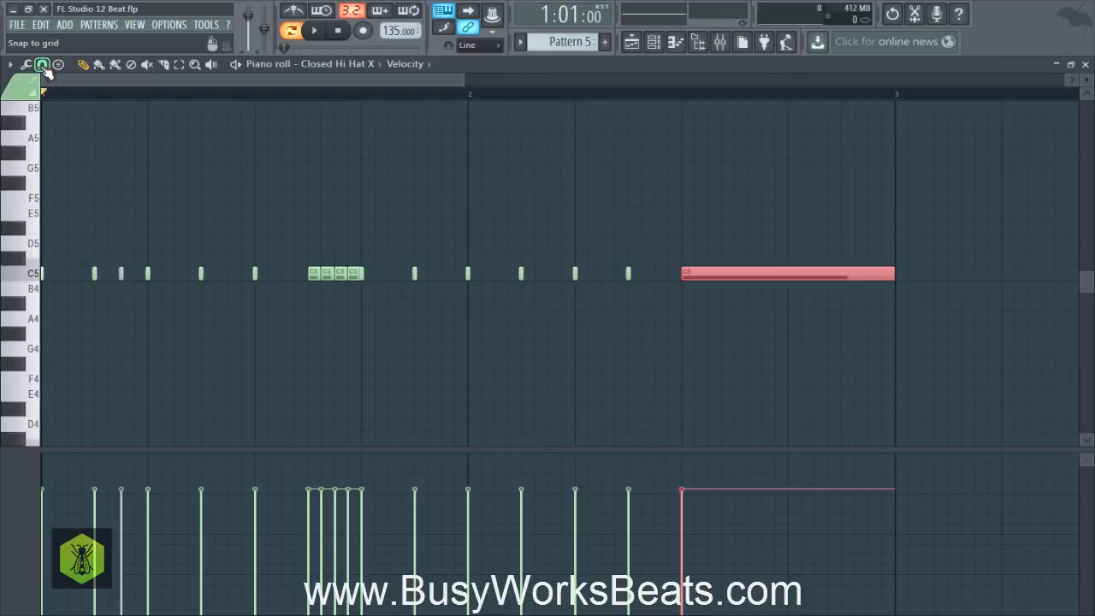
left_click(42, 66)
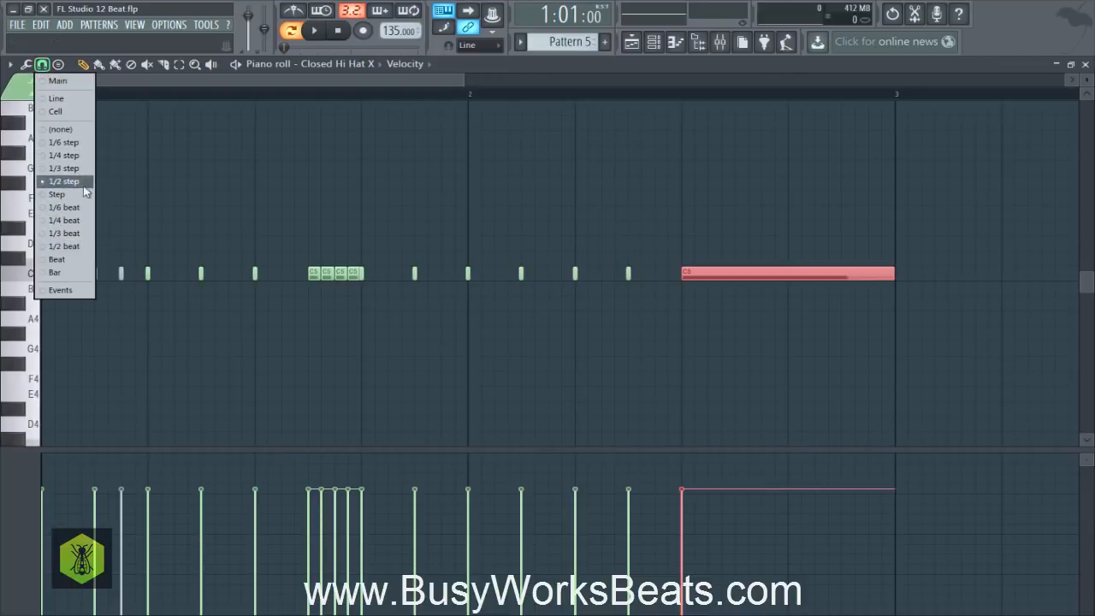
left_click(83, 233)
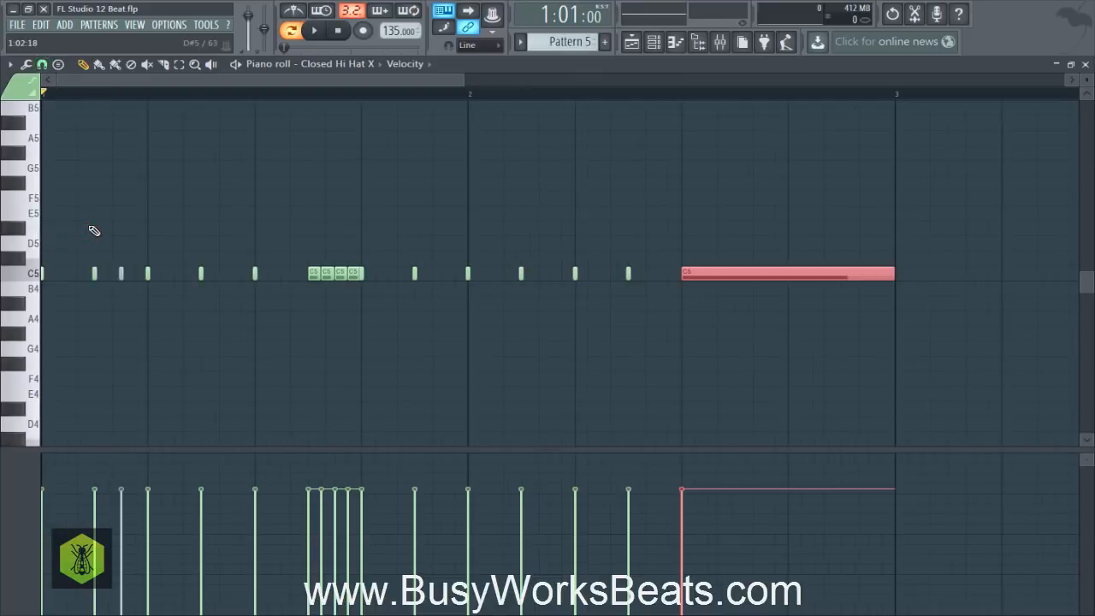
key("ctrl+u")
right_click(328, 167)
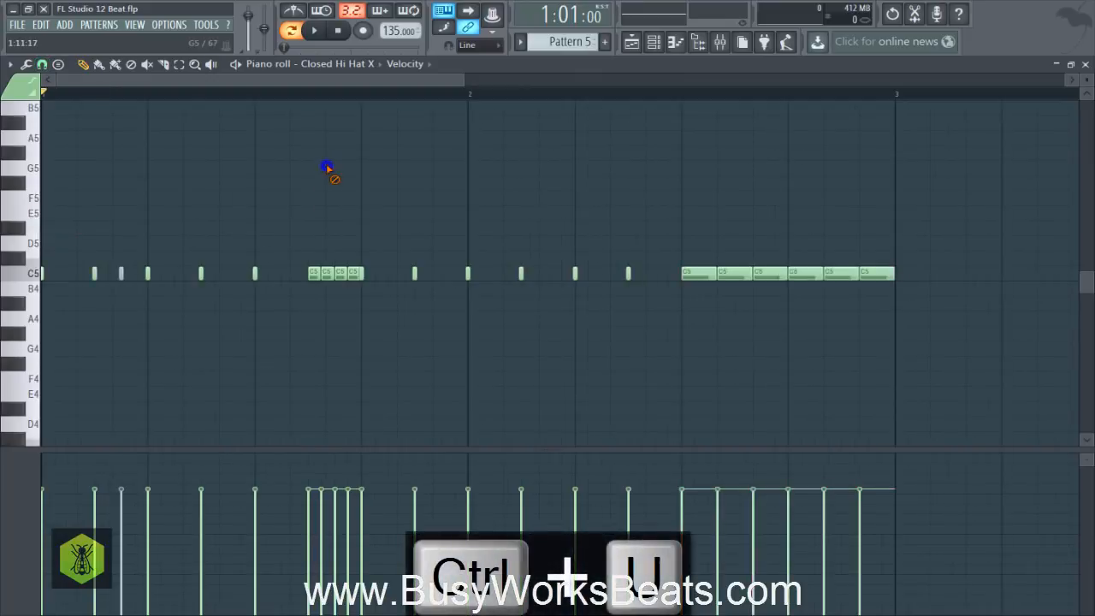
- Play Pattern 5 to hear the slower hi-hat roll at the end of bar 2, and close the piano roll
left_click(849, 326)
key("space")
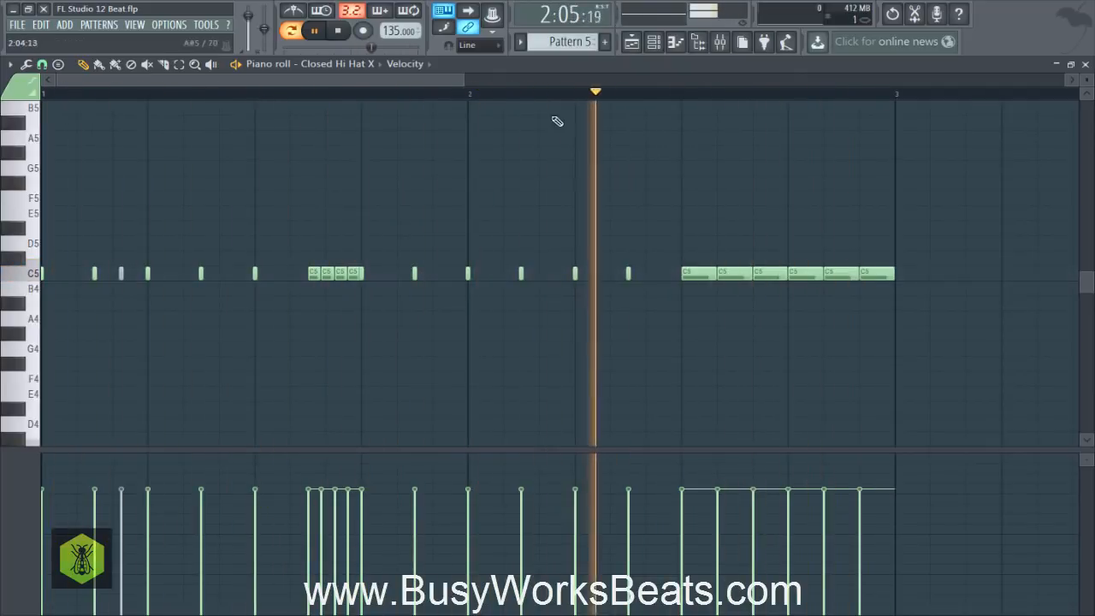
key("space")
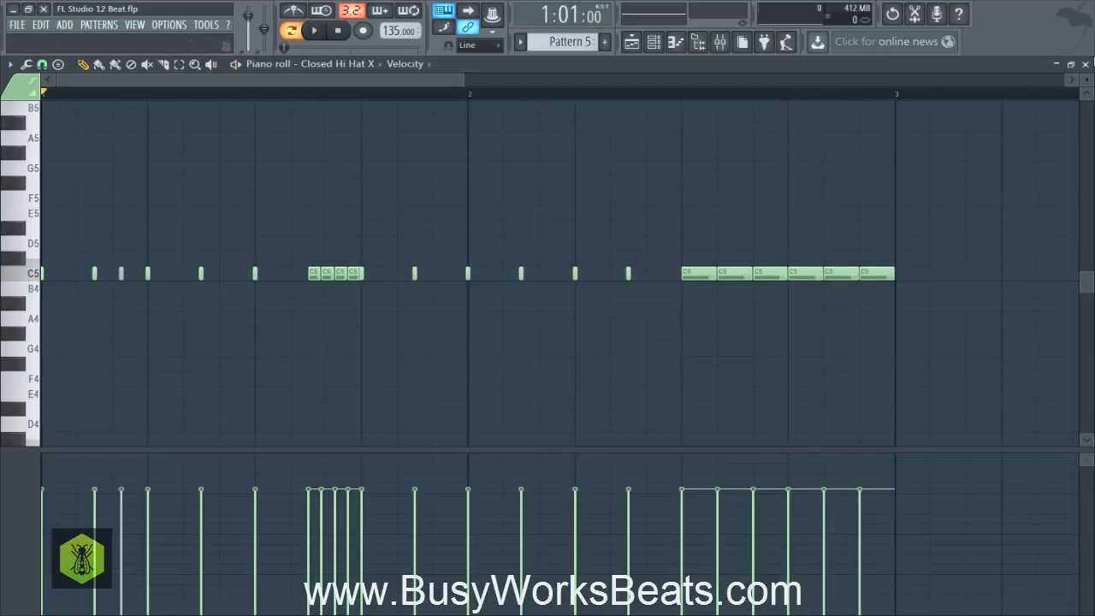
left_click(1084, 64)
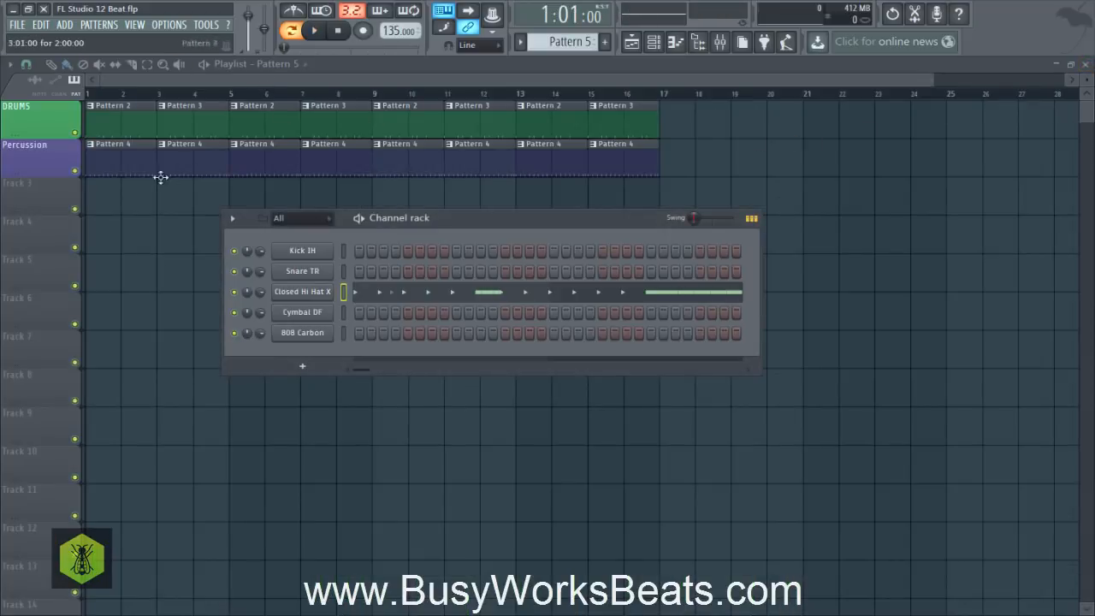
- Switch every second Pattern 4 clip on the Percussion track to Pattern 5, and play the arrangement through
left_click(637, 46)
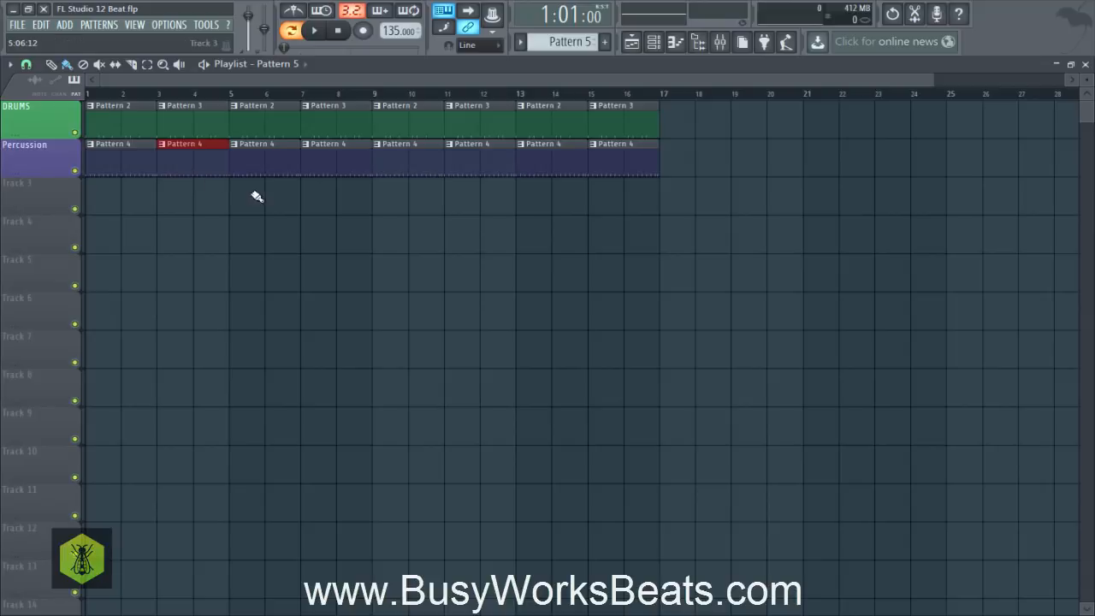
right_click(165, 150)
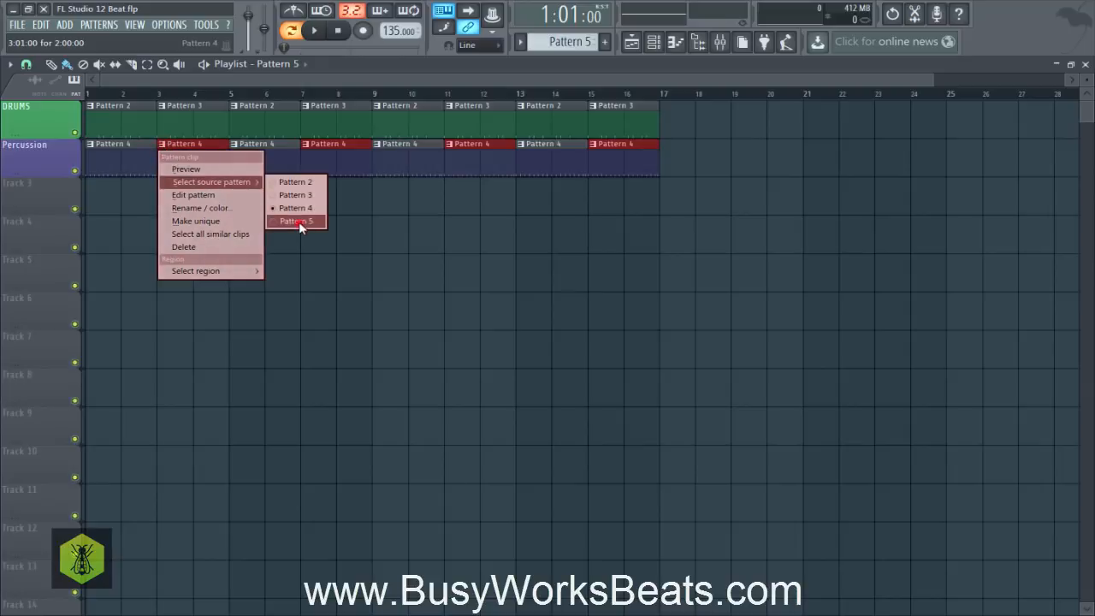
left_click(299, 221)
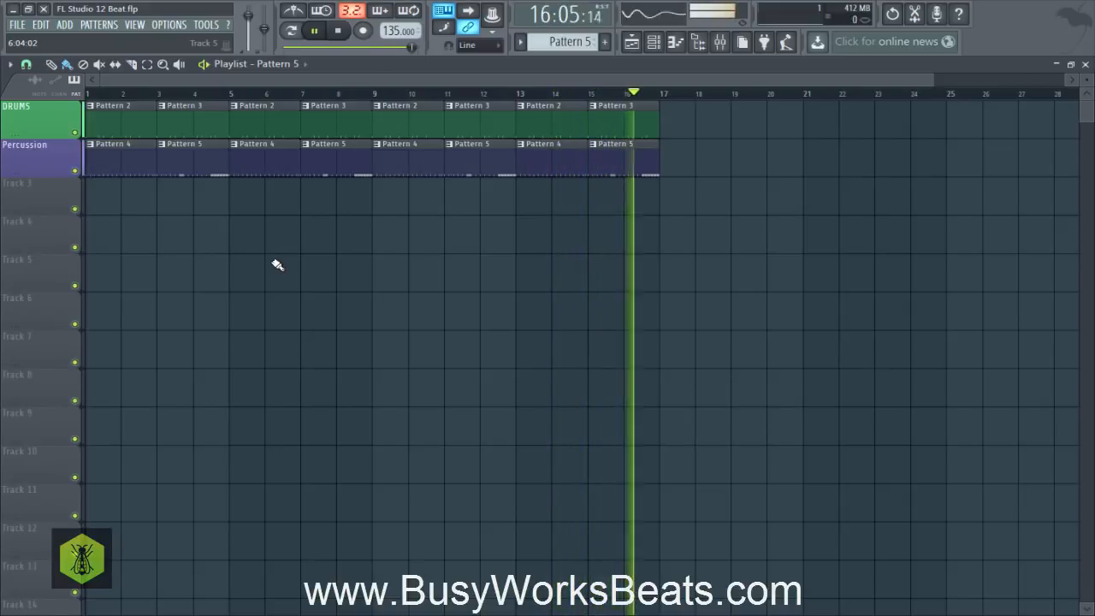
key("space")
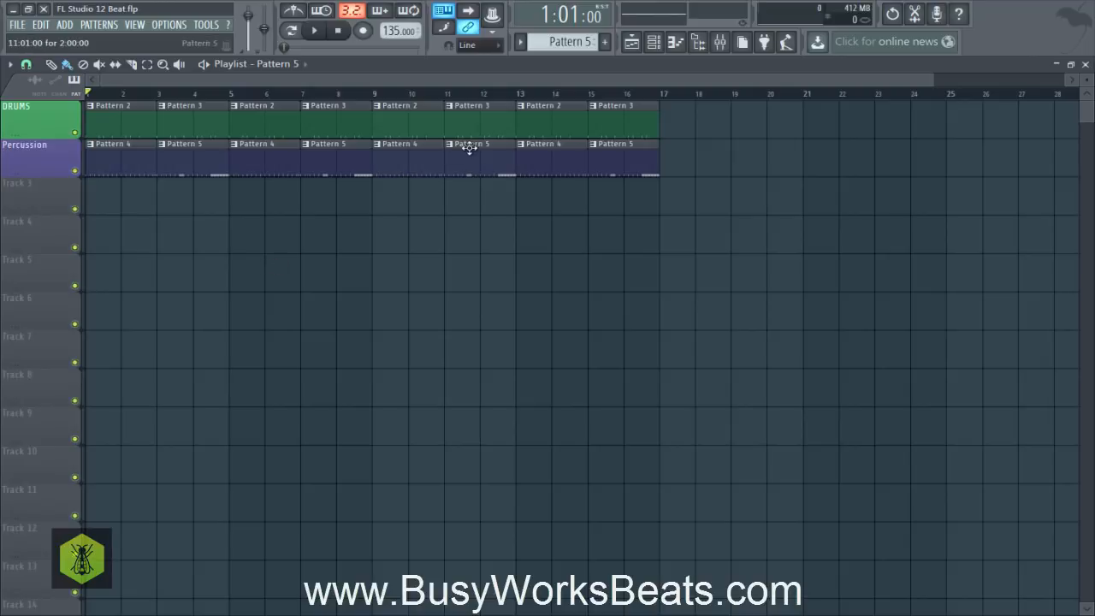
- Create the new Pattern 6 with a single Cymbal DF hit on step 1, and hide the channel rack
left_click(653, 43)
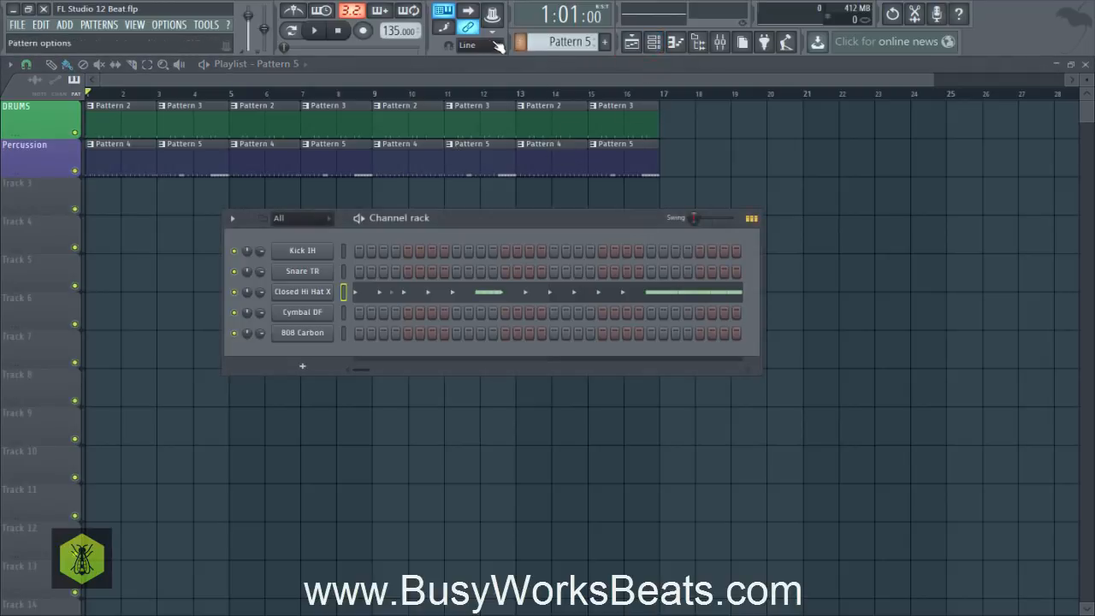
left_click(572, 43)
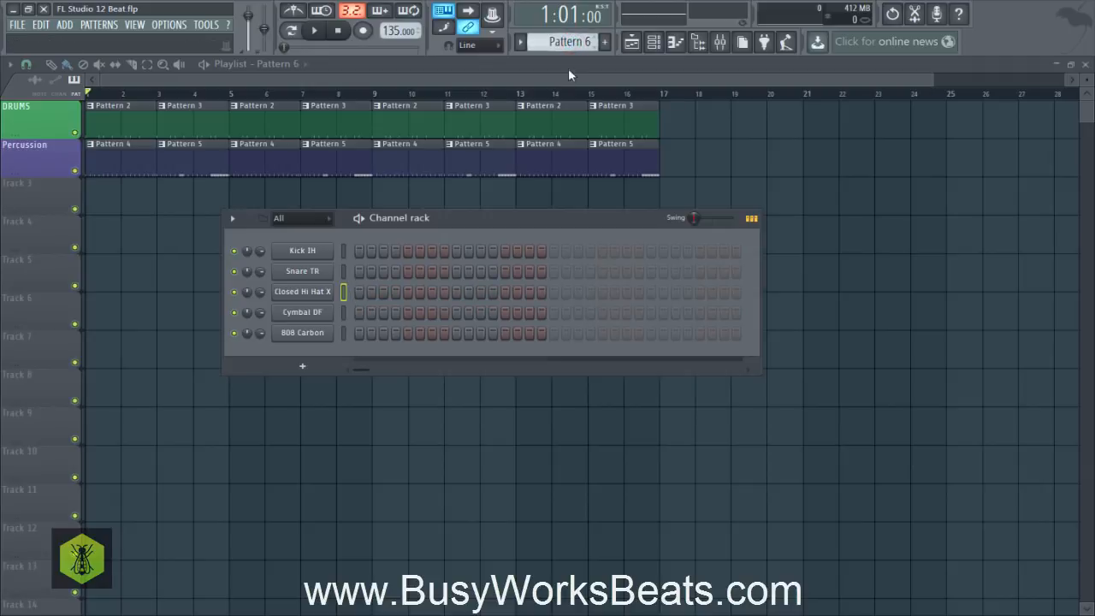
left_click(358, 312)
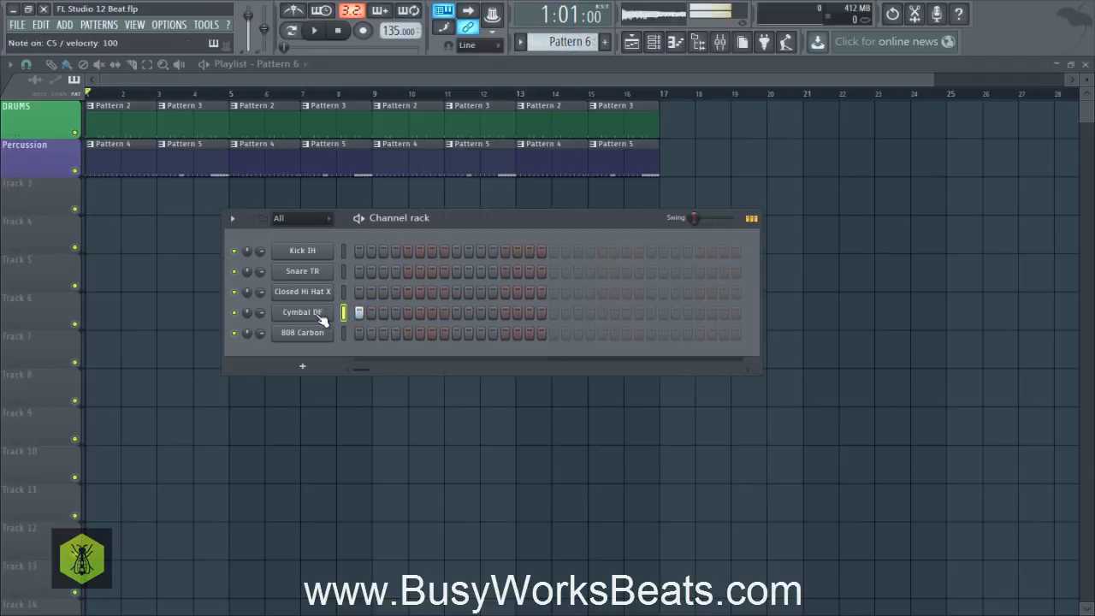
left_click(328, 414)
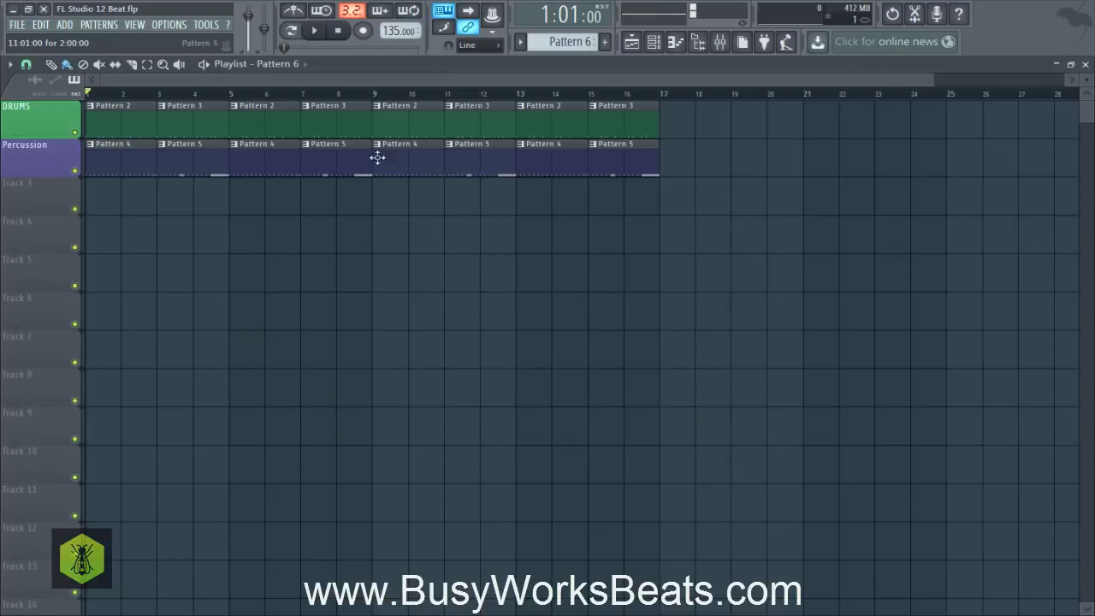
- Place Pattern 6 clips on Track 3 at bars 1, 5, 9 and 13, and play the start of the song
left_click(75, 81)
left_click(105, 159)
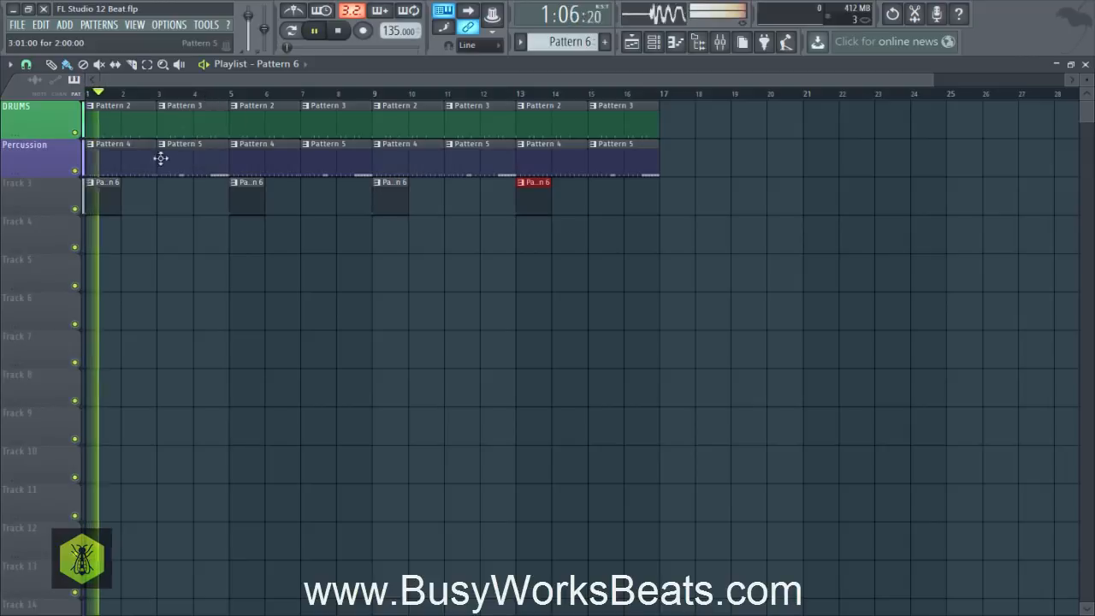
key("space")
- Rename Track 3 to "cymbal" and color it pink
right_click(31, 184)
left_click(59, 184)
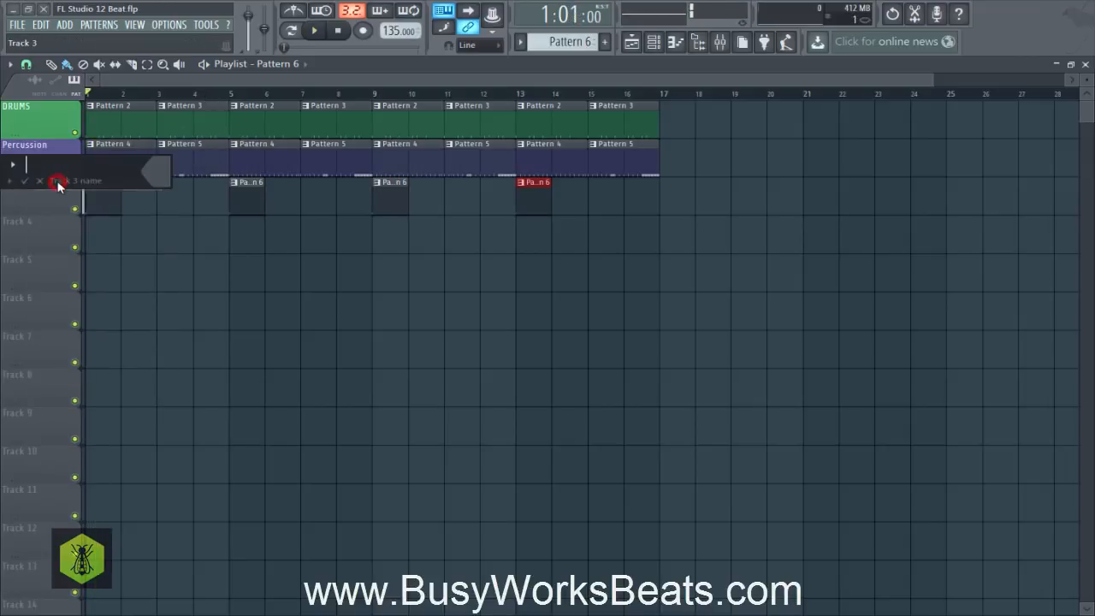
left_click(157, 182)
left_click(341, 163)
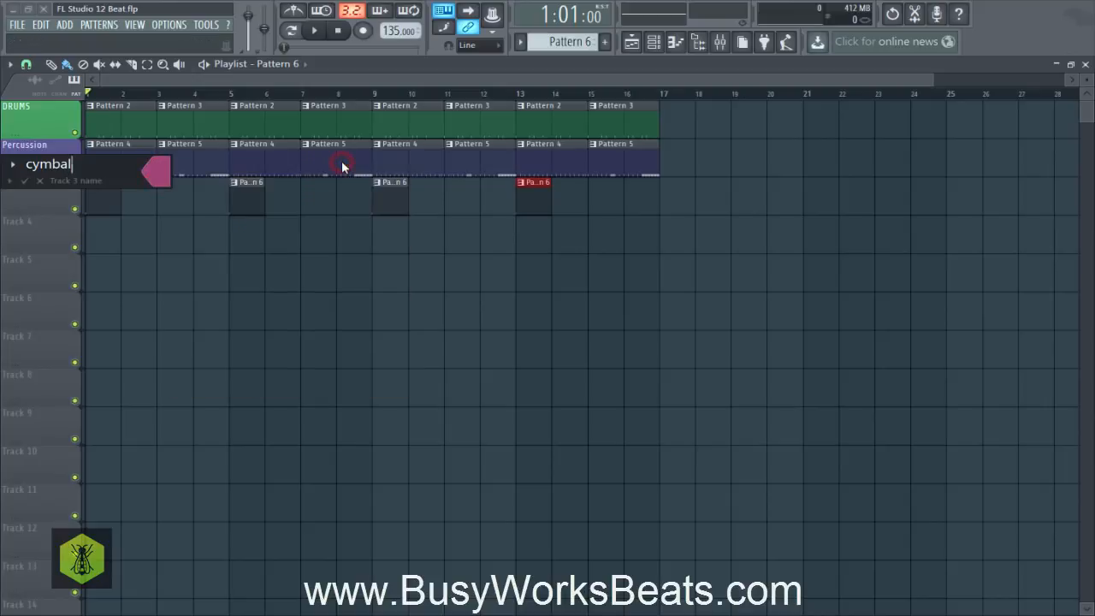
key("Return")
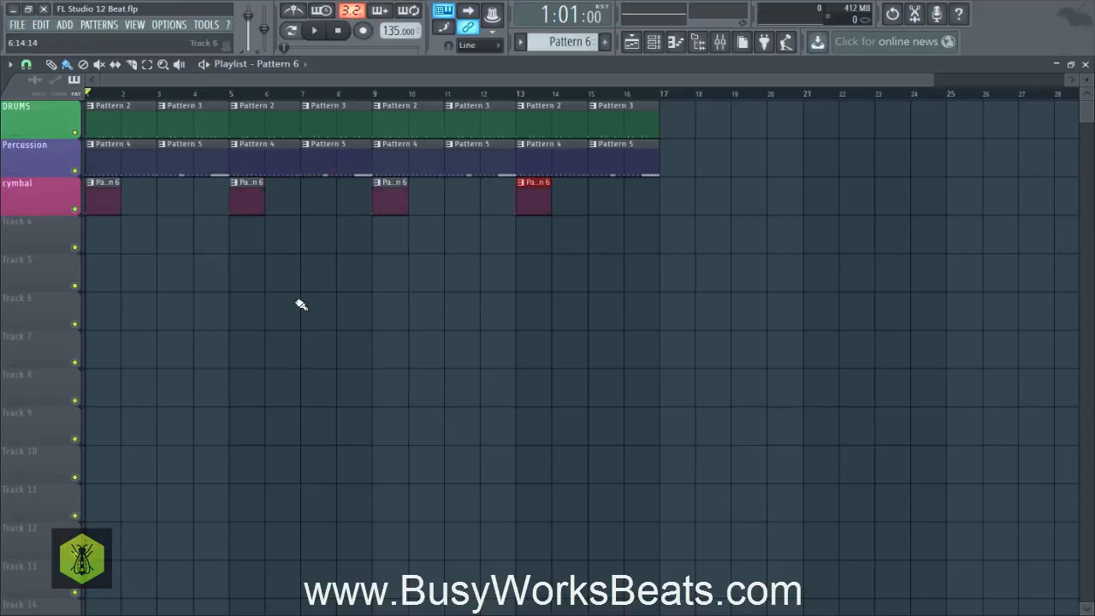